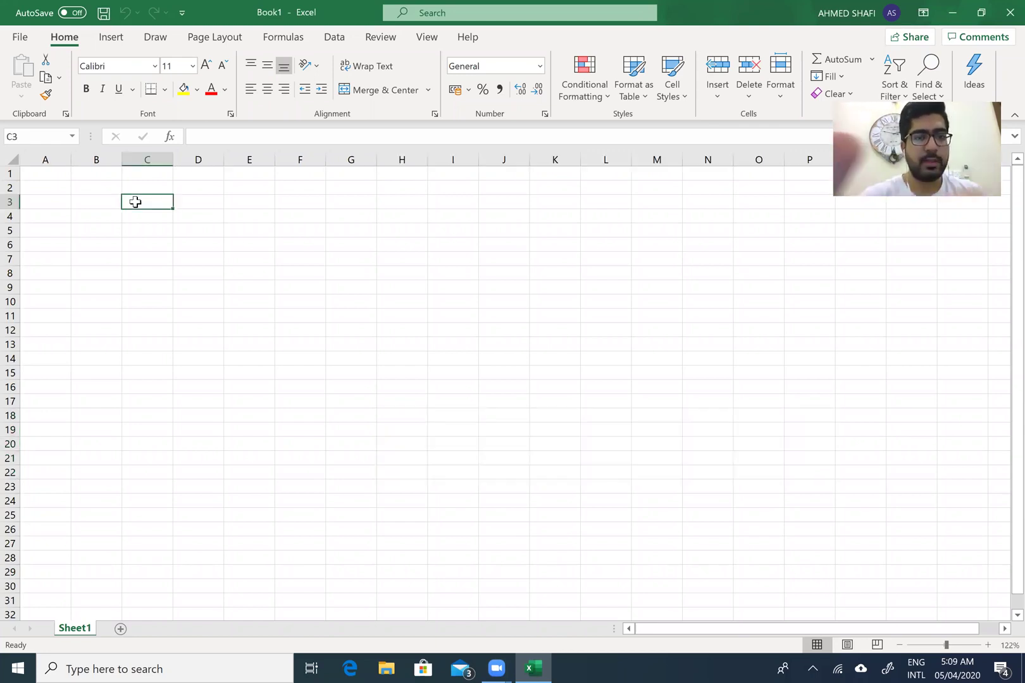
Enter the heading "HEAT COMPANY:" in cell C7.
ctrl+scroll(135, 202, down, 2)
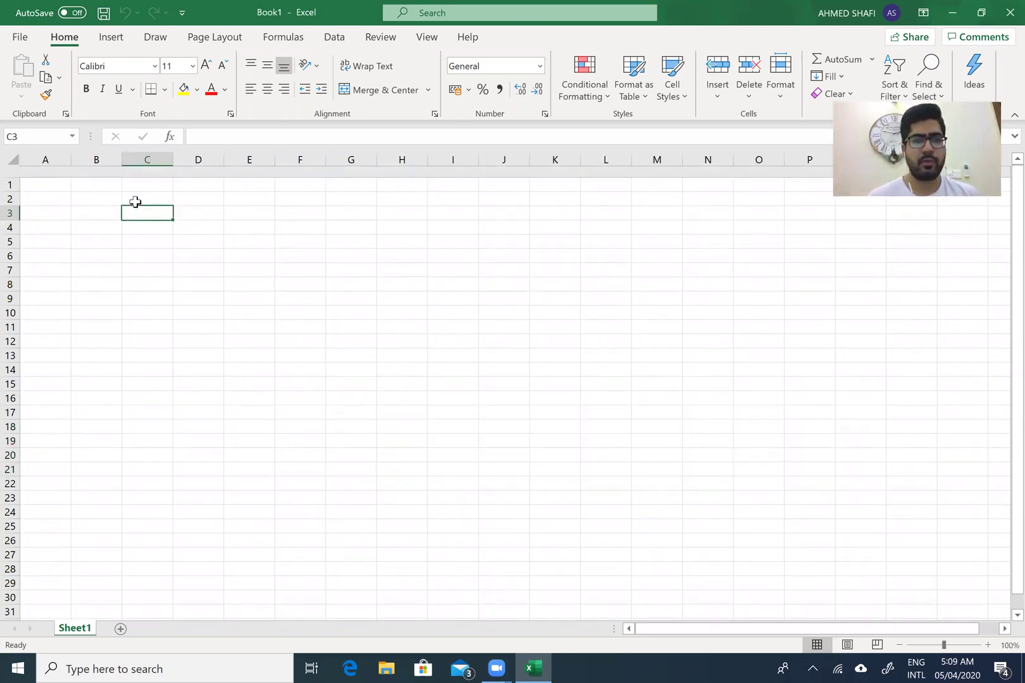
ctrl+scroll(134, 201, up, 5)
ctrl+scroll(135, 201, up, 3)
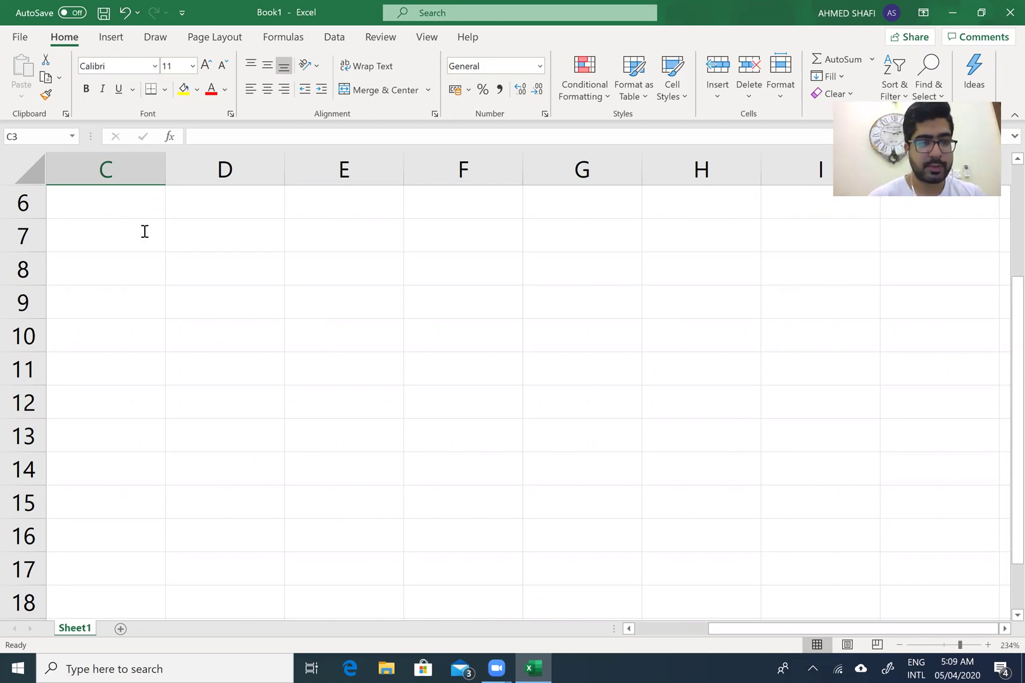
click(144, 232)
text(heat)
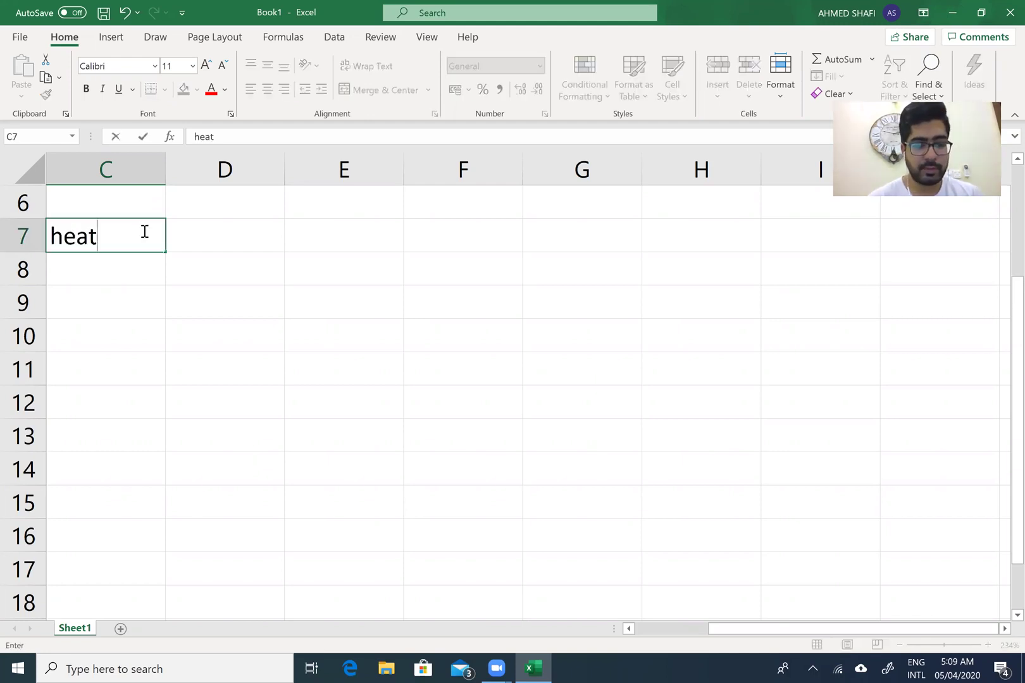
key(BackSpace)
key(BackSpace)
key(BackSpace)
key(BackSpace)
text(HE)
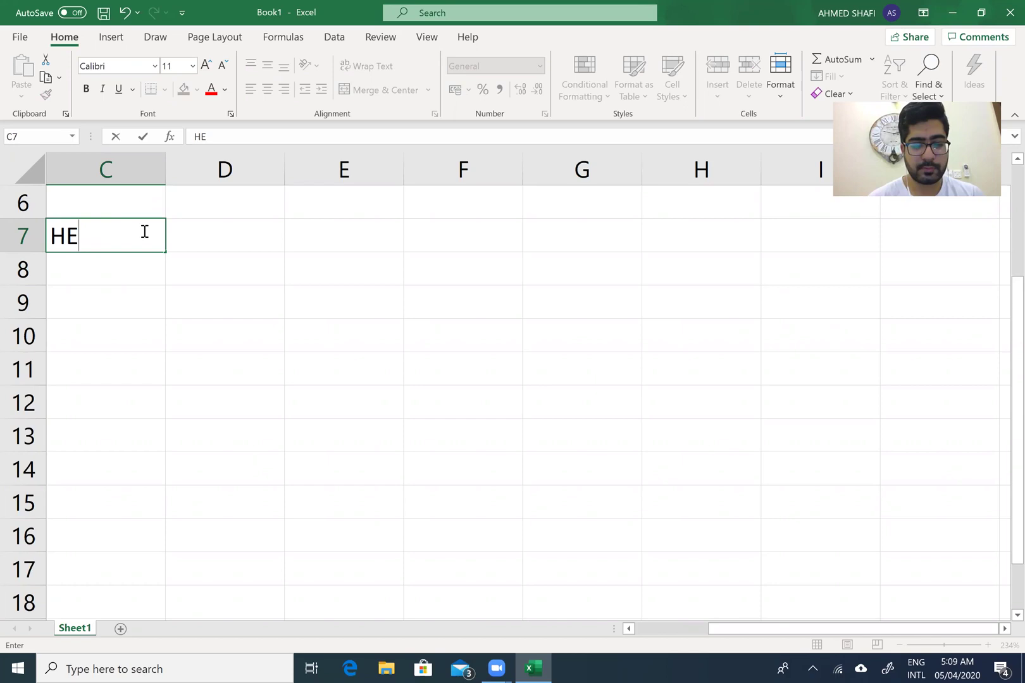
text(AT COMPANY:)
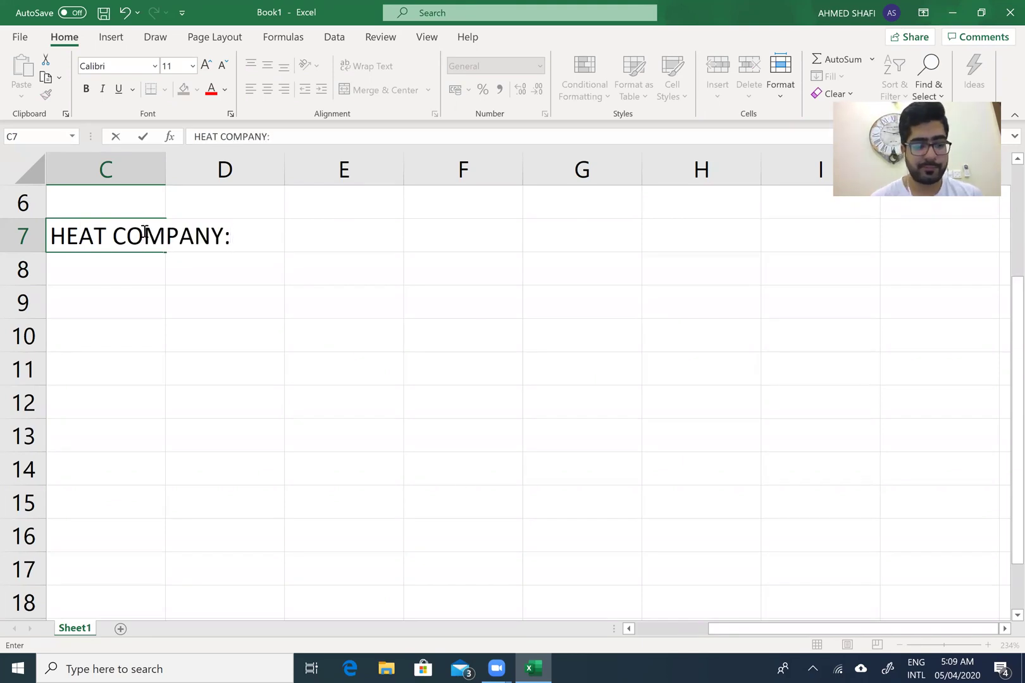
key(ctrl+Return)
Make the "HEAT COMPANY:" heading in C7 bold and underlined.
drag(143, 231, 342, 236)
click(87, 90)
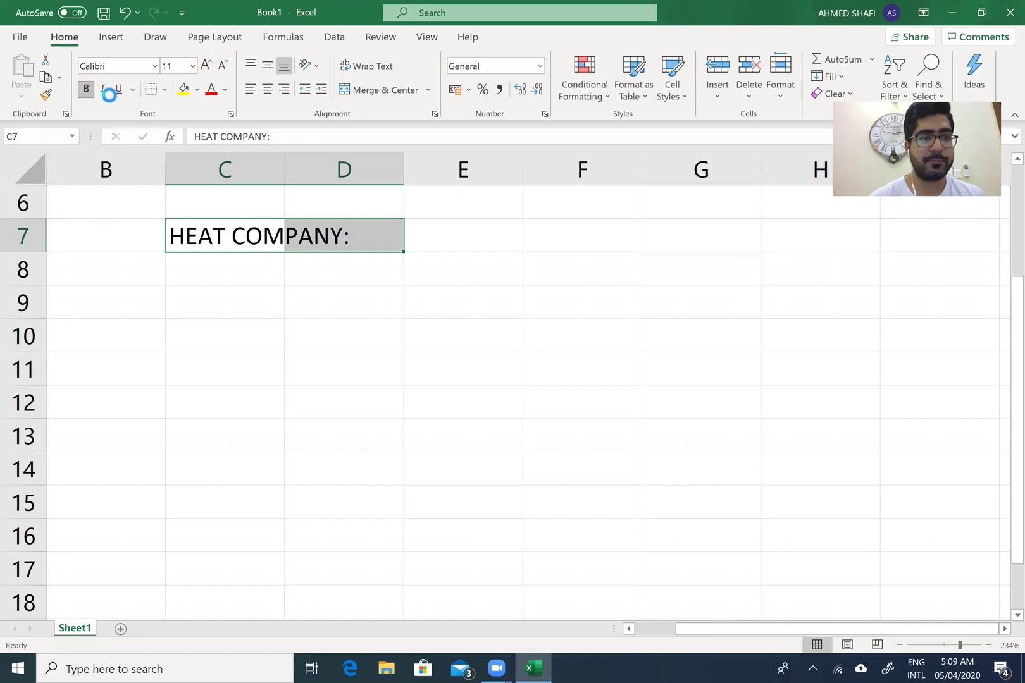
click(119, 90)
click(119, 235)
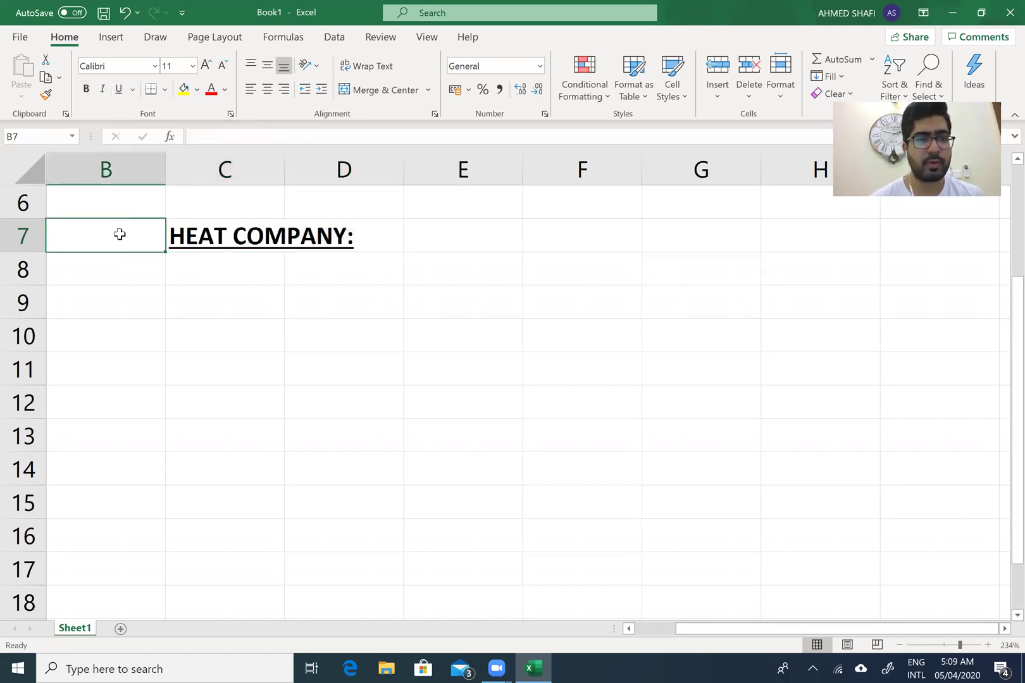
Enter the part label and general demand equation "(a) P=a-bq" in cell C9.
scroll(120, 234, left, 1)
scroll(119, 235, right, 3)
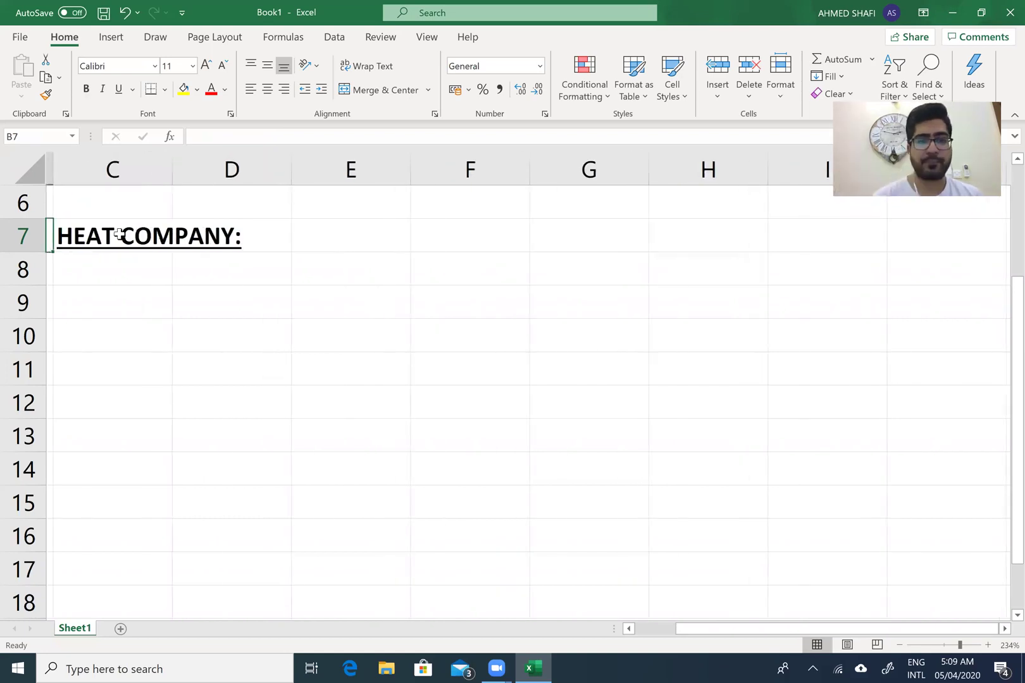
scroll(120, 235, right, 1)
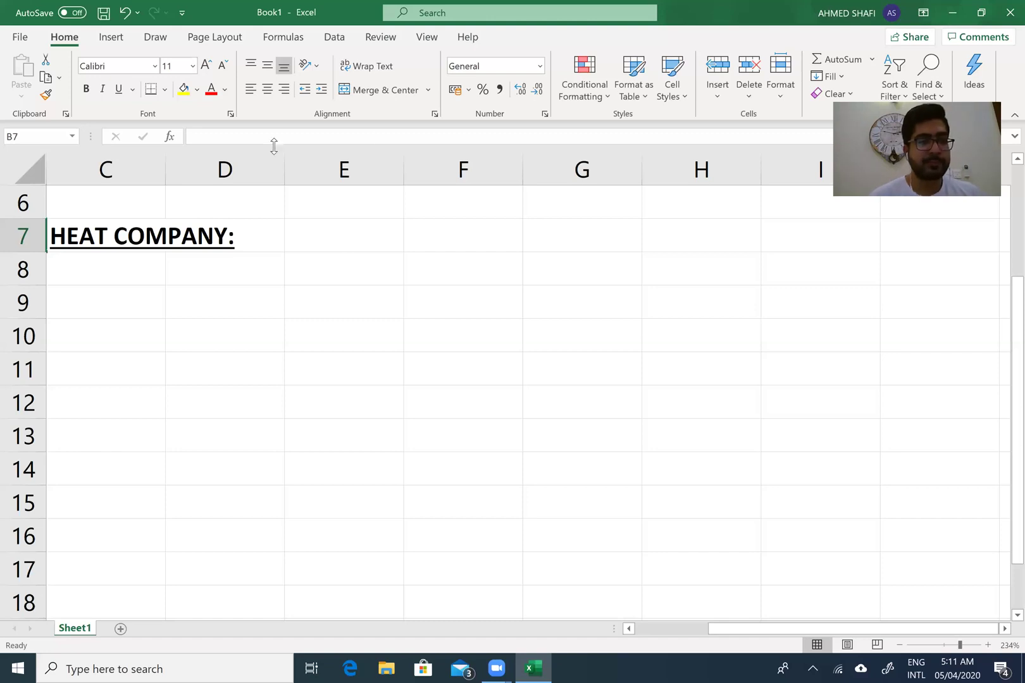
click(87, 310)
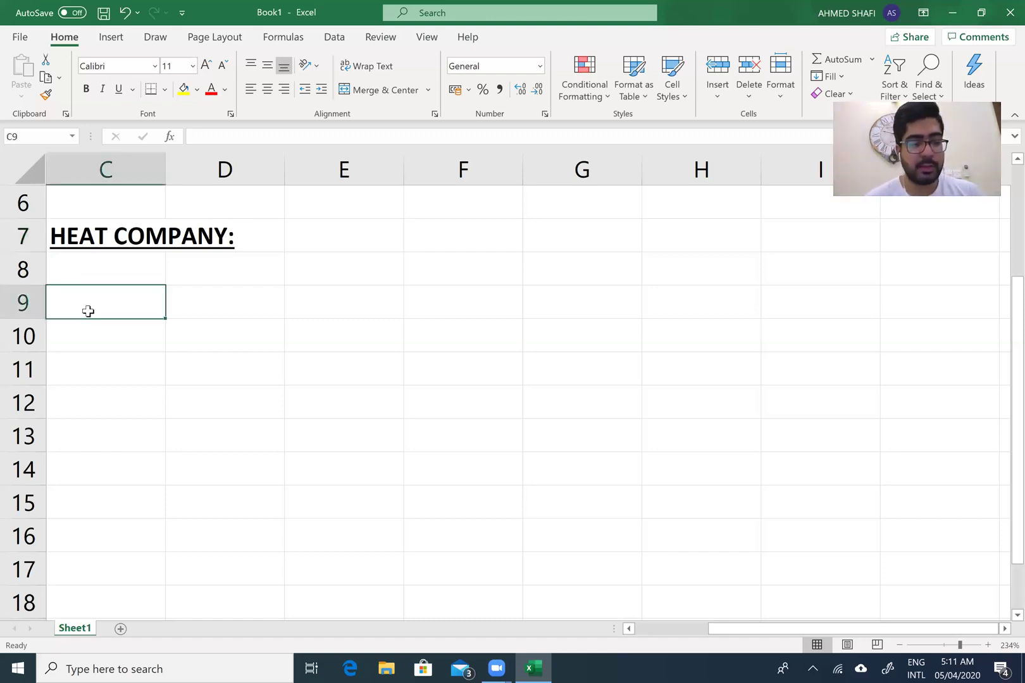
text(a)
key(BackSpace)
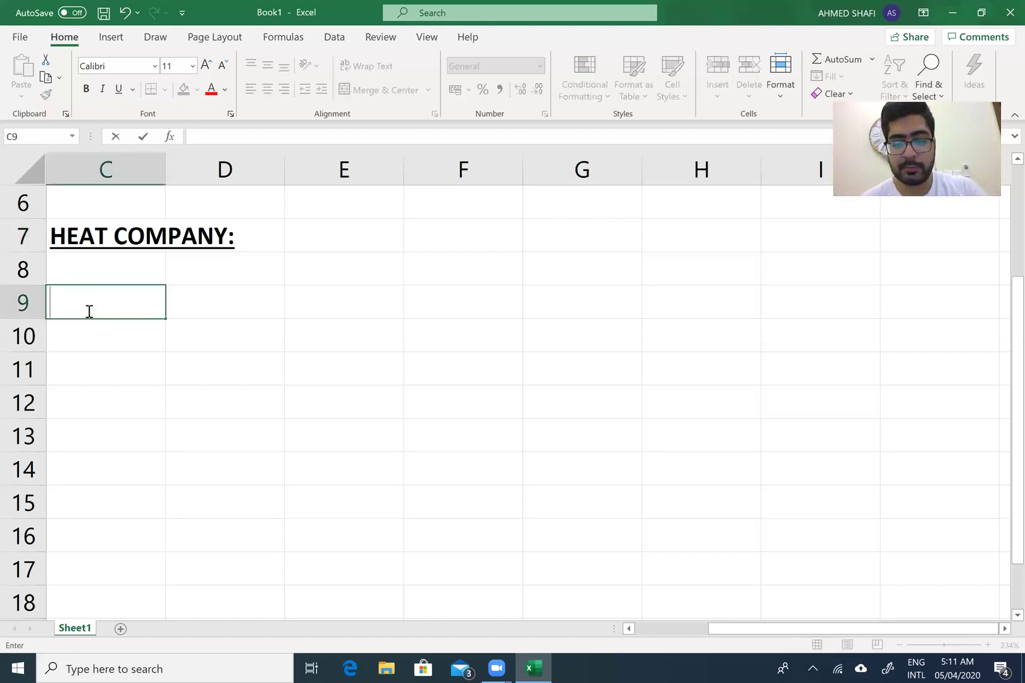
text(()
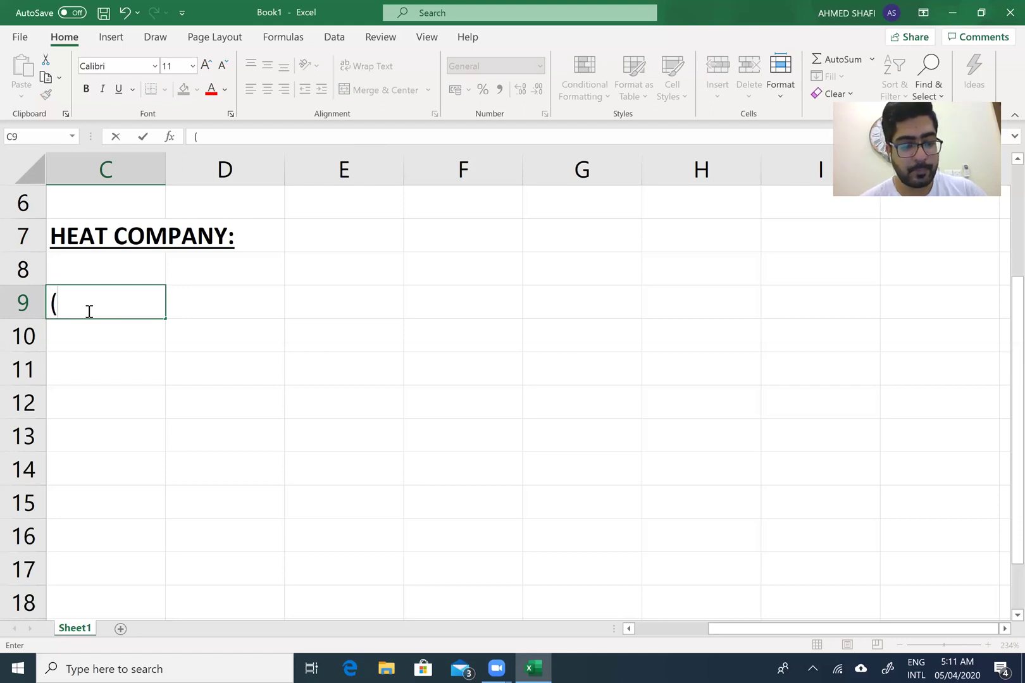
text(a)
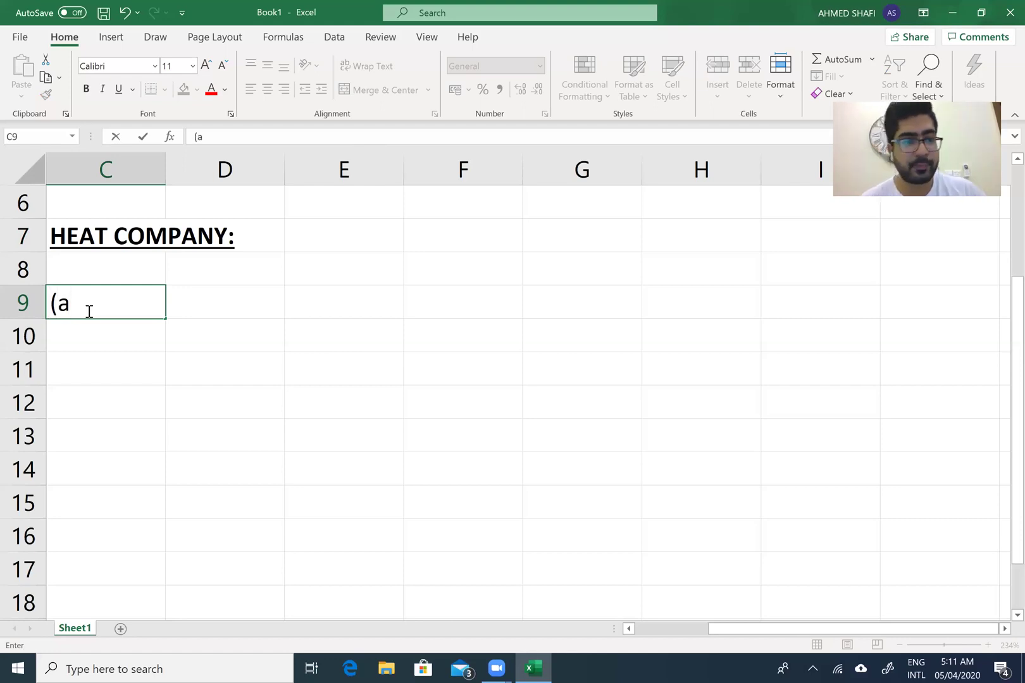
text())
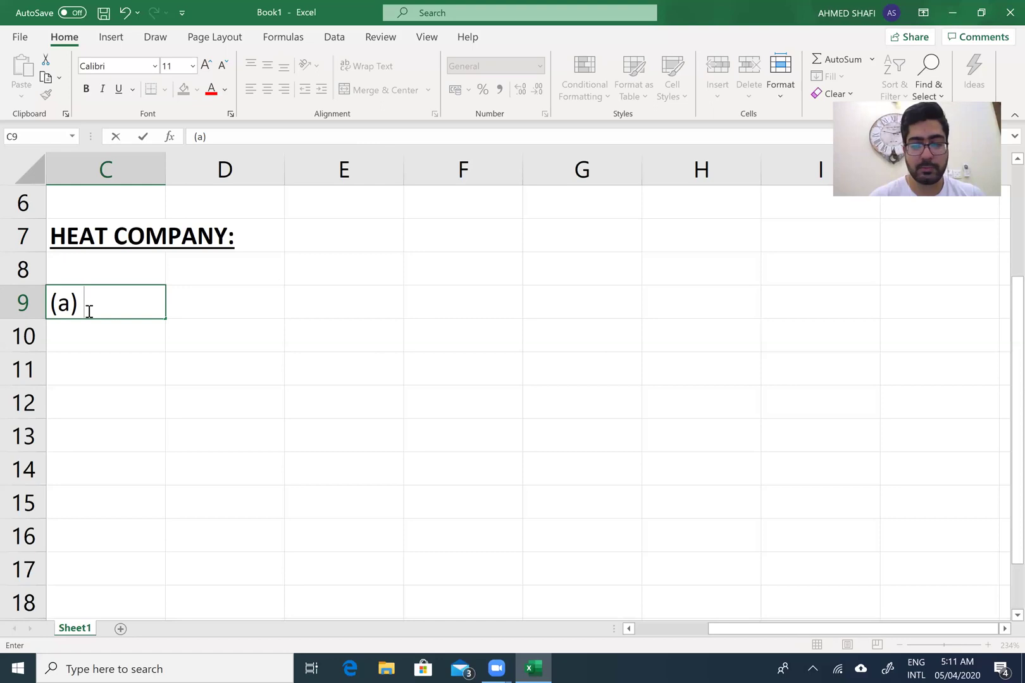
text(P=)
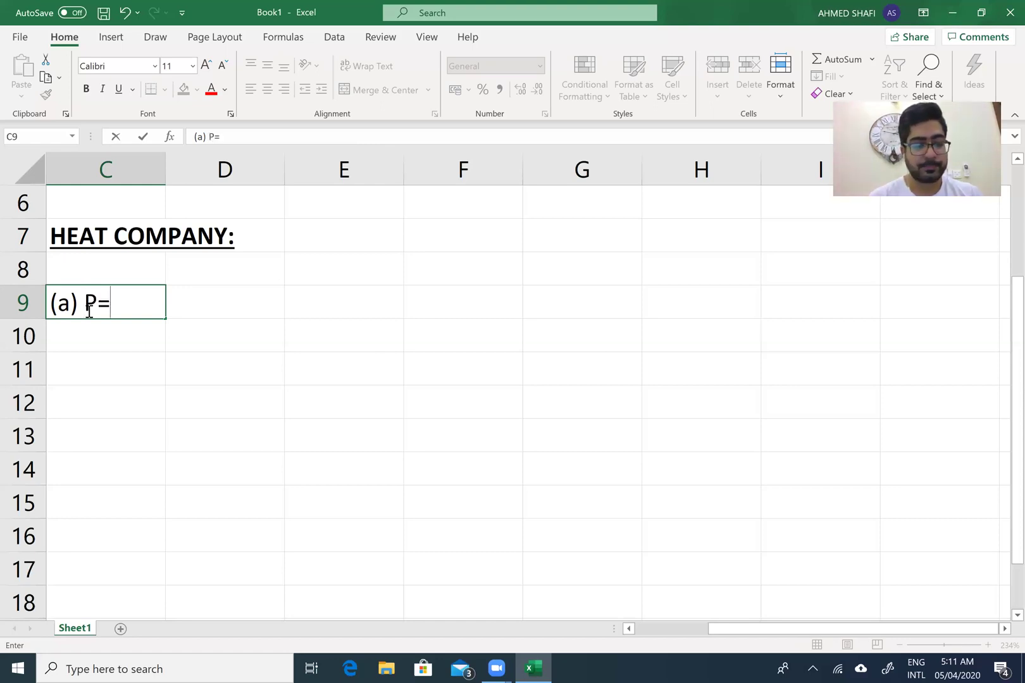
text(a-bq)
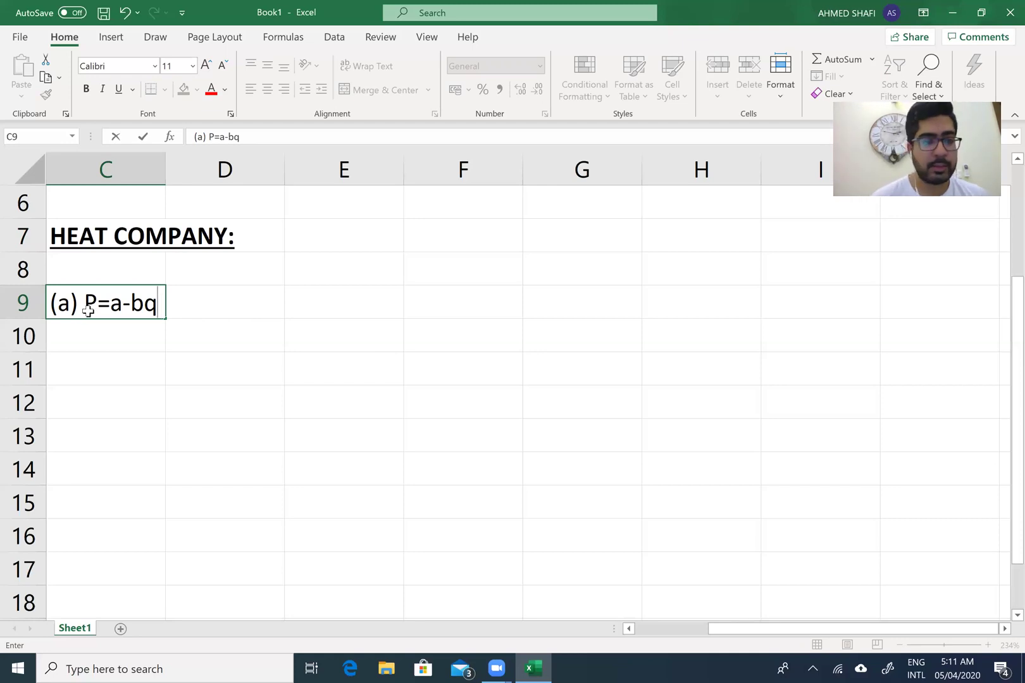
key(Return)
Enter the demand equation with figures "P= 750-0.015q" as text in cell C10.
text(P)
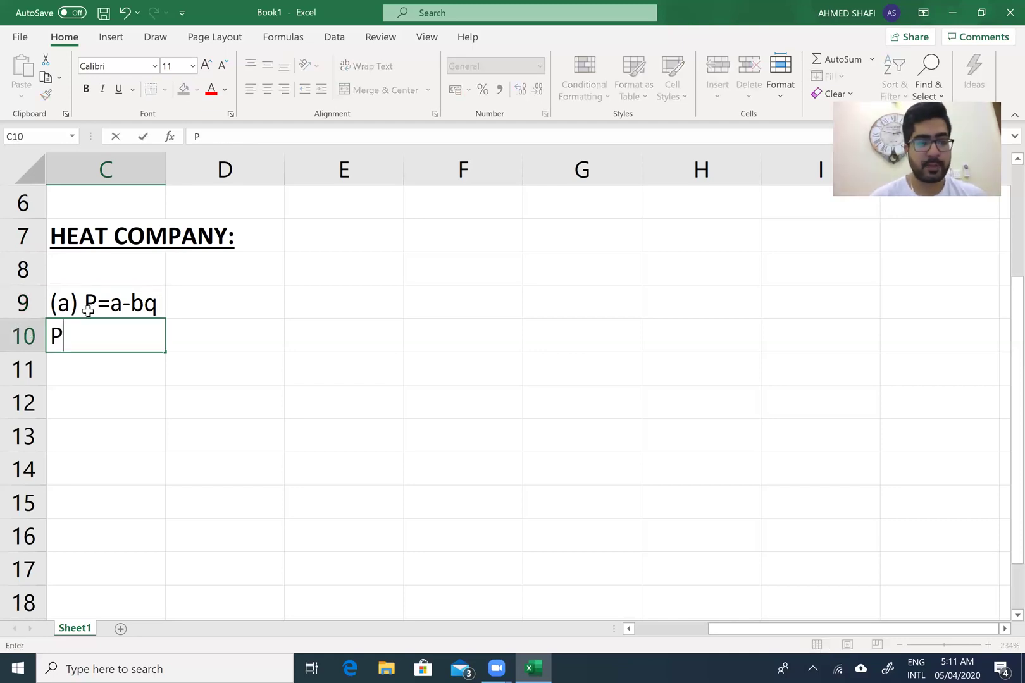
text(= 750-)
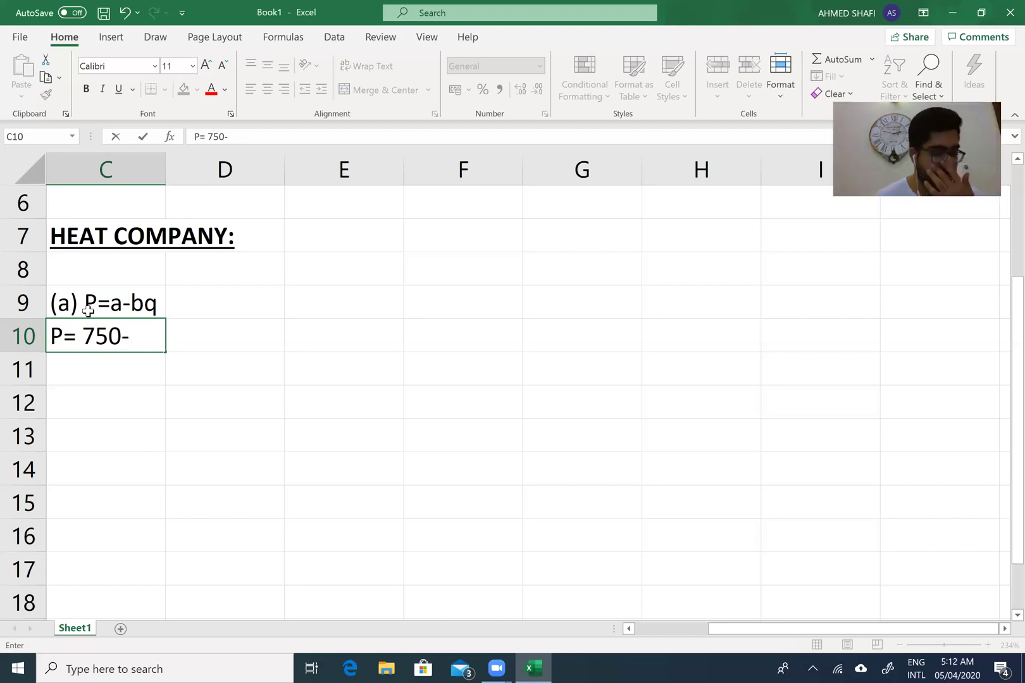
text(0)
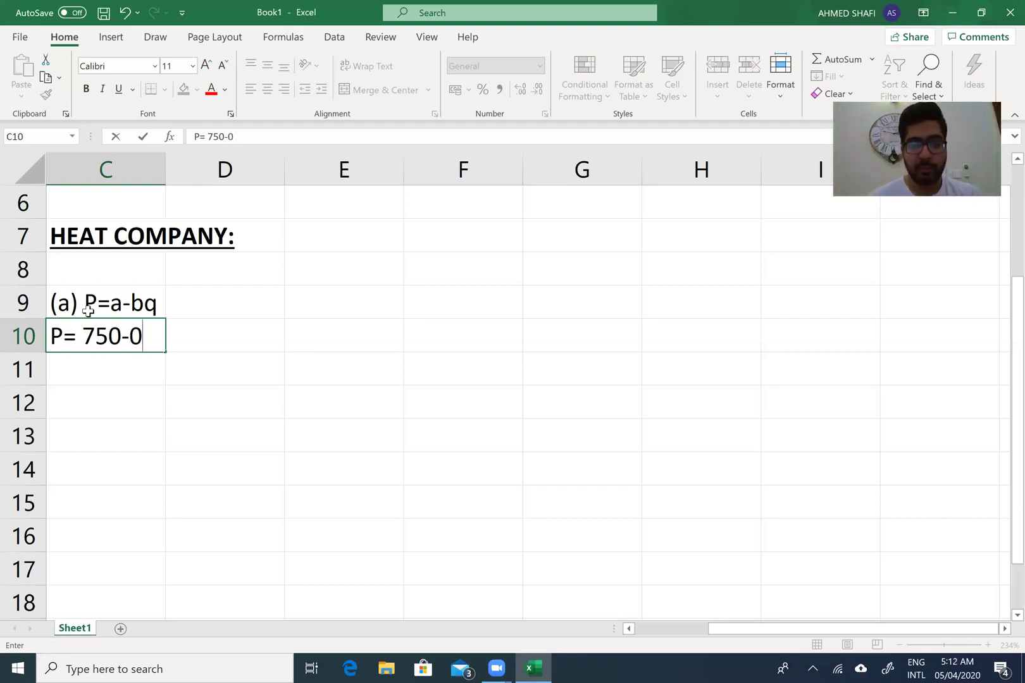
text(.015q)
key(Return)
key(Return)
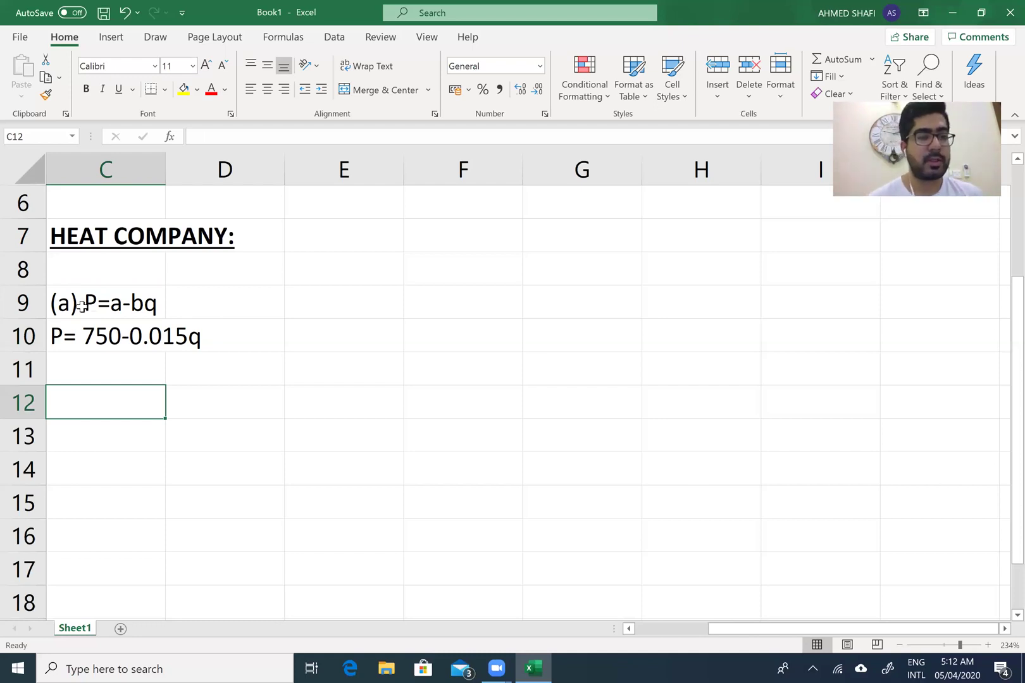
Remove the "(a)" label from the equation in C9 and enter it on its own in C8.
click(82, 306)
double_click(82, 306)
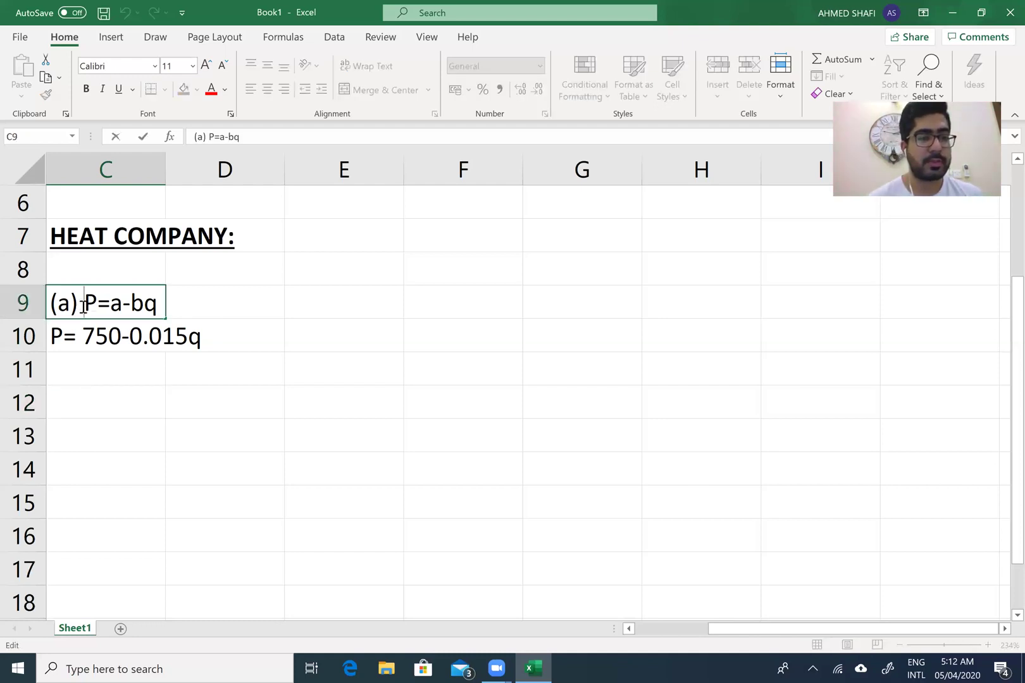
key(BackSpace)
key(BackSpace)
key(BackSpace)
key(BackSpace)
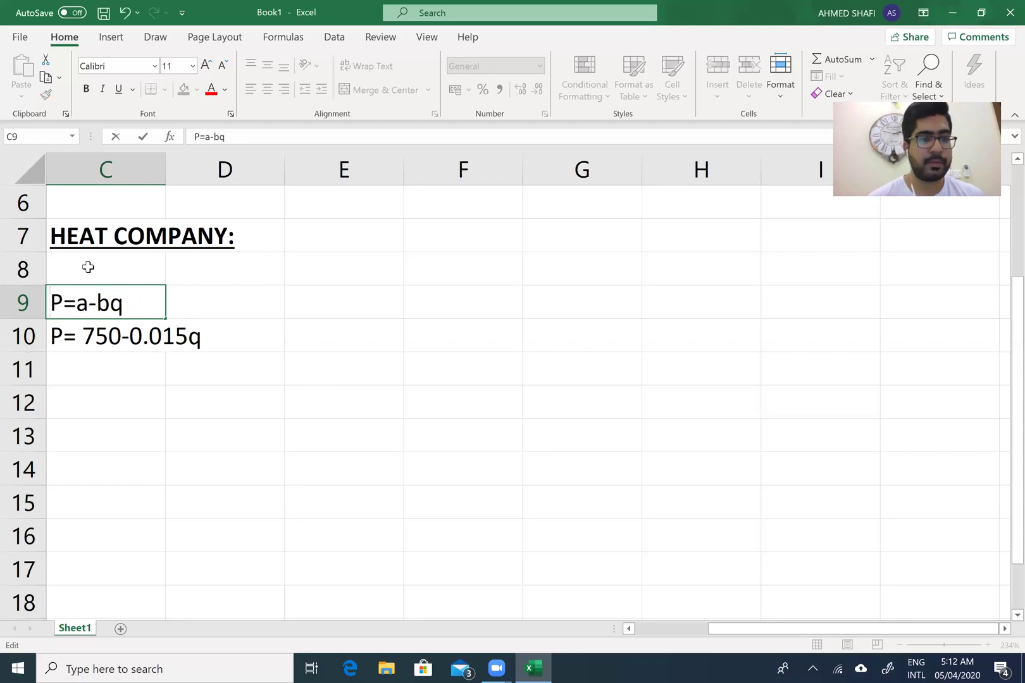
click(88, 267)
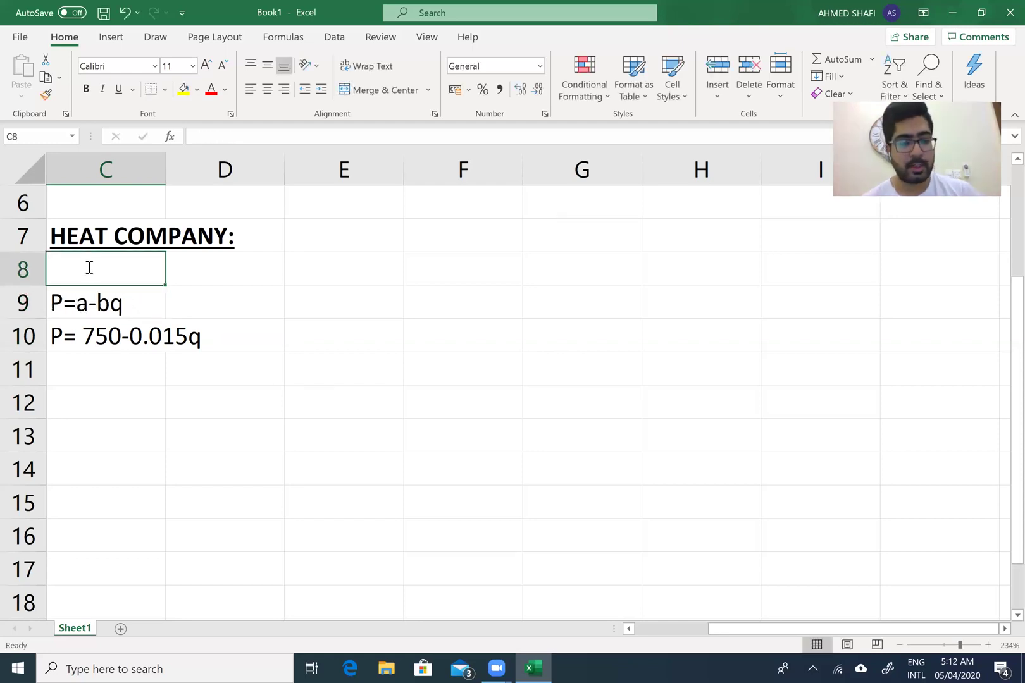
text((a))
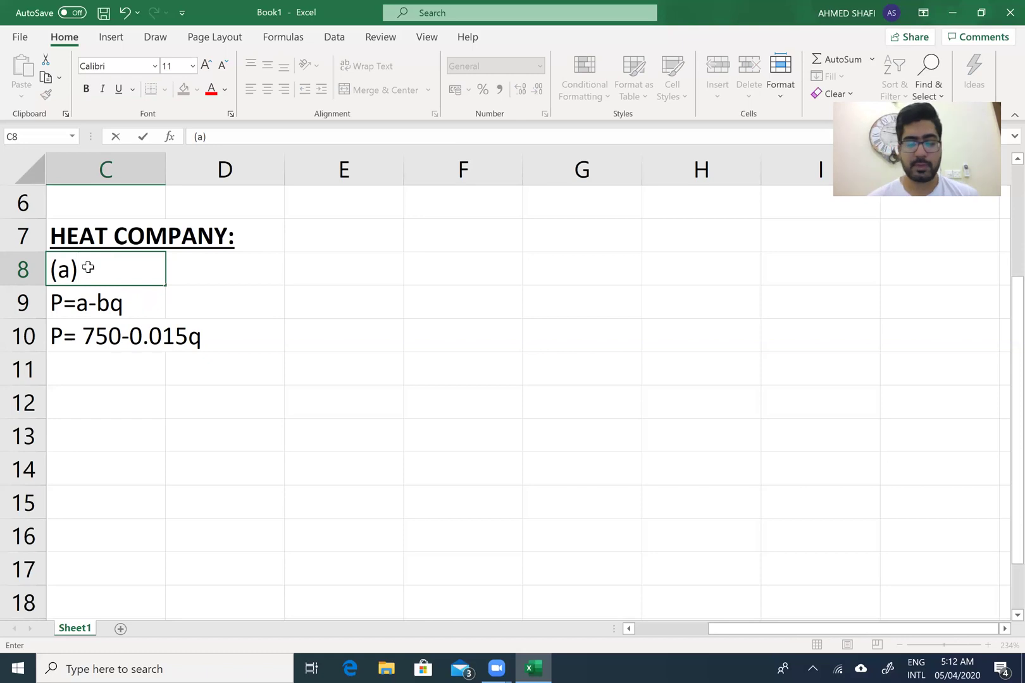
key(Return)
key(Return)
key(Return)
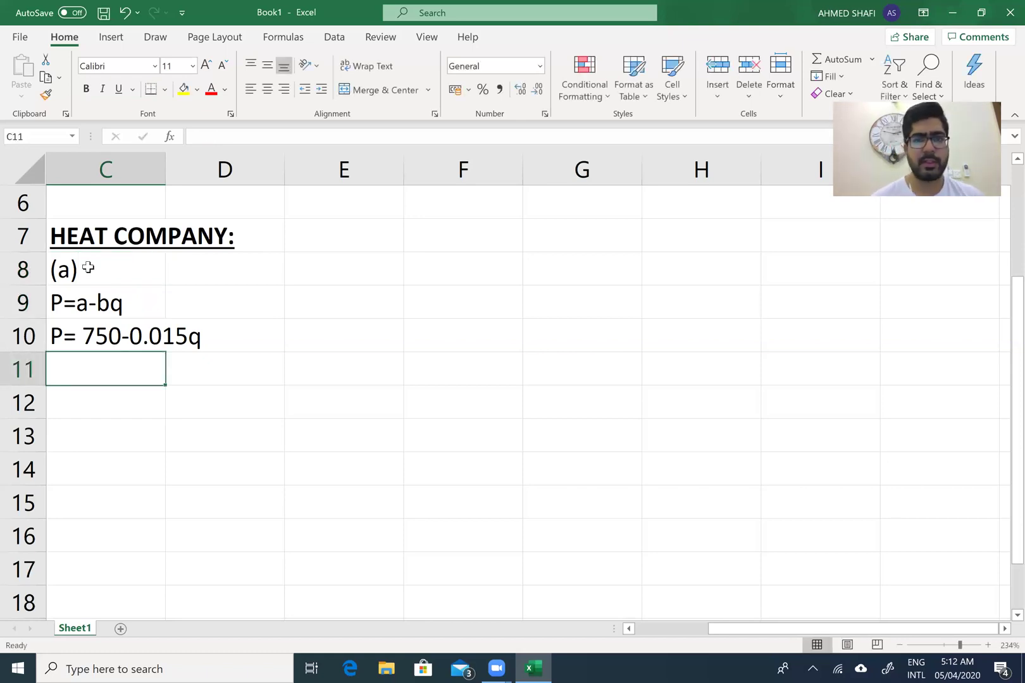
click(99, 429)
text((b)
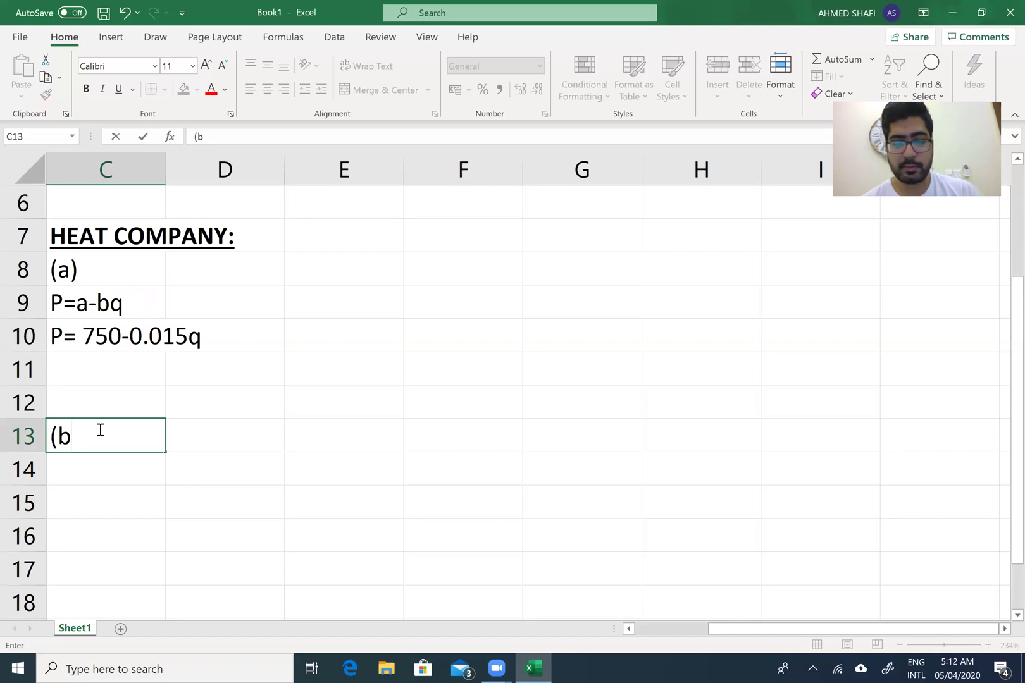
key(BackSpace)
key(BackSpace)
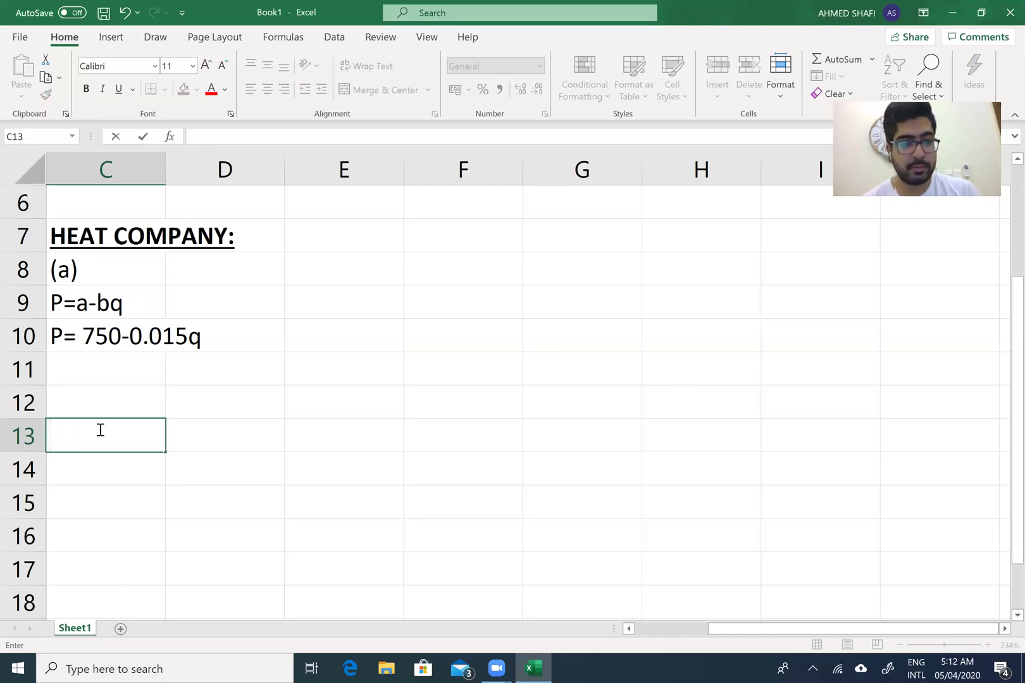
Enter the part label "(b)" in cell C12, one blank row below the demand equation.
key(Up)
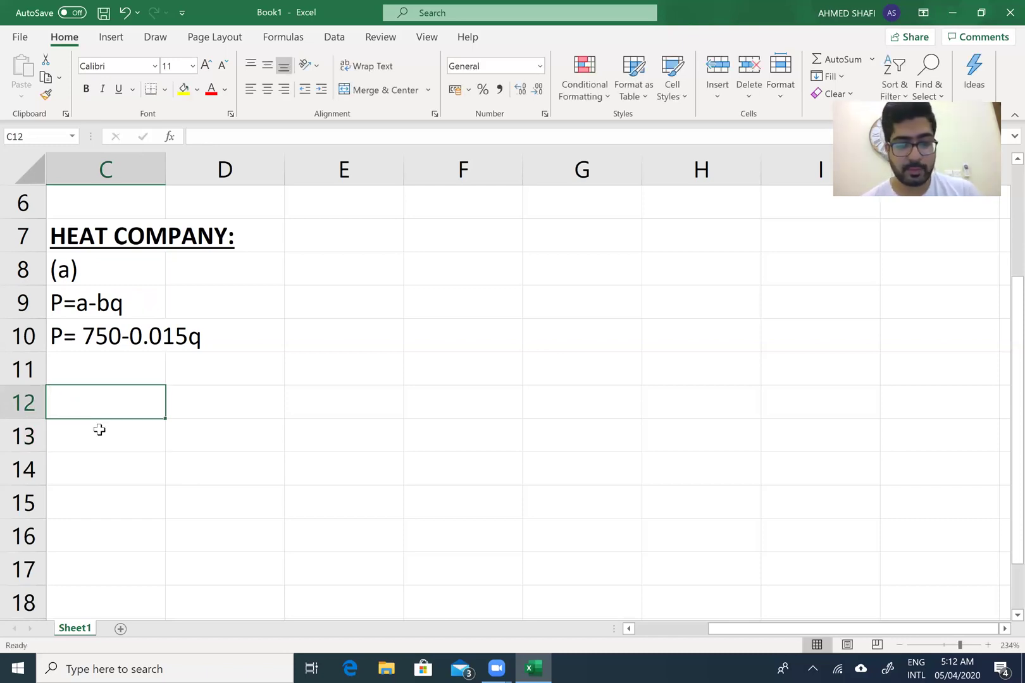
text((b))
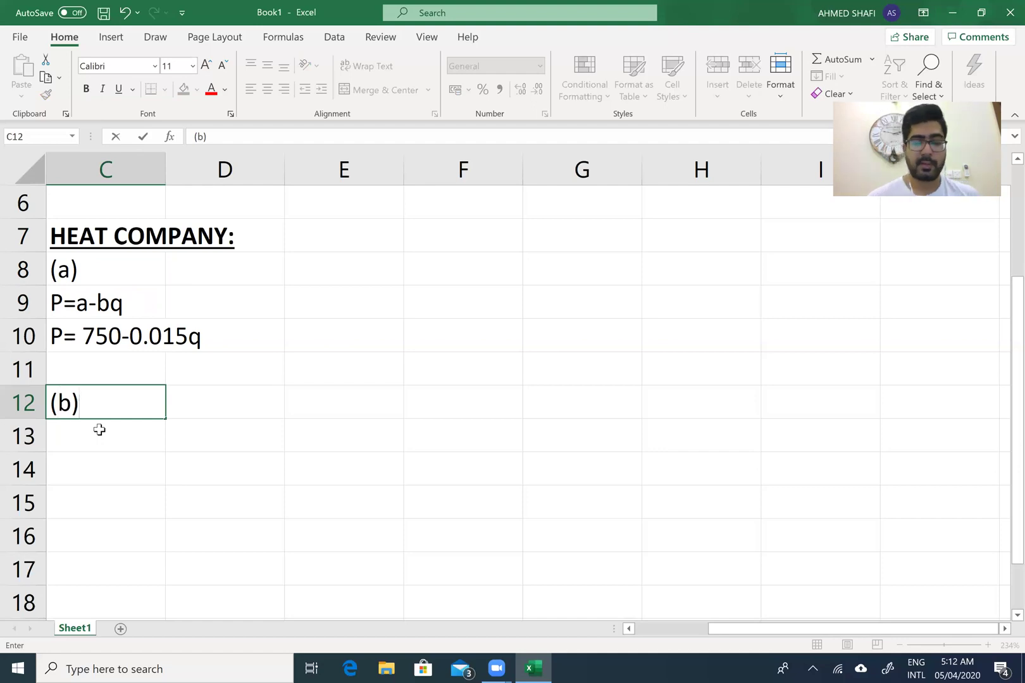
key(Return)
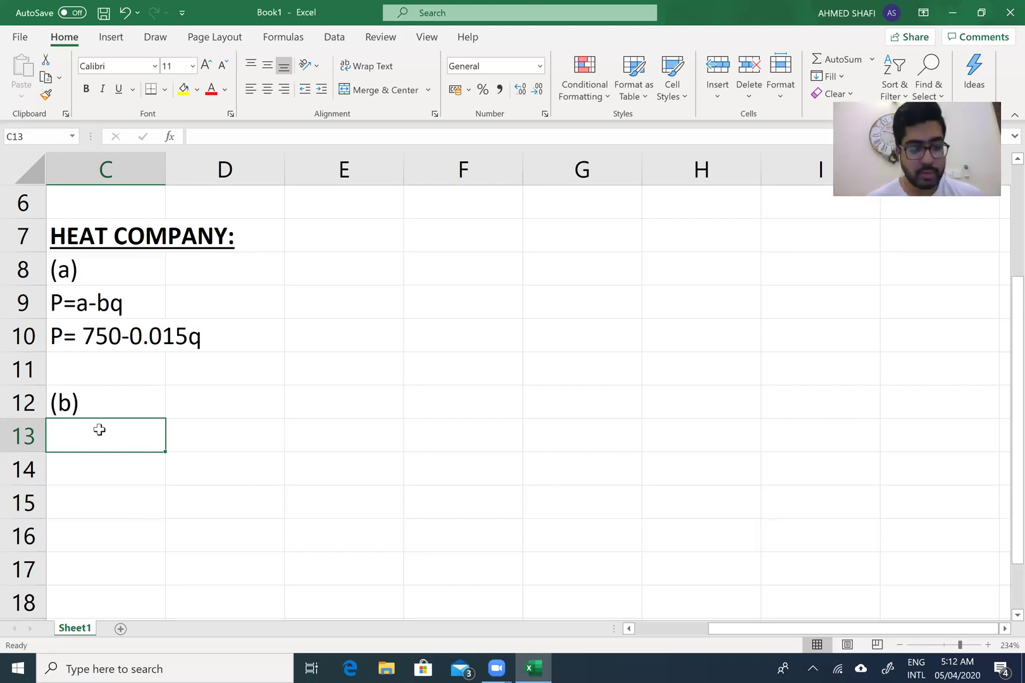
Enter the cost labels "D/mat" in C13 and "D/lab" in C14.
text(D/,)
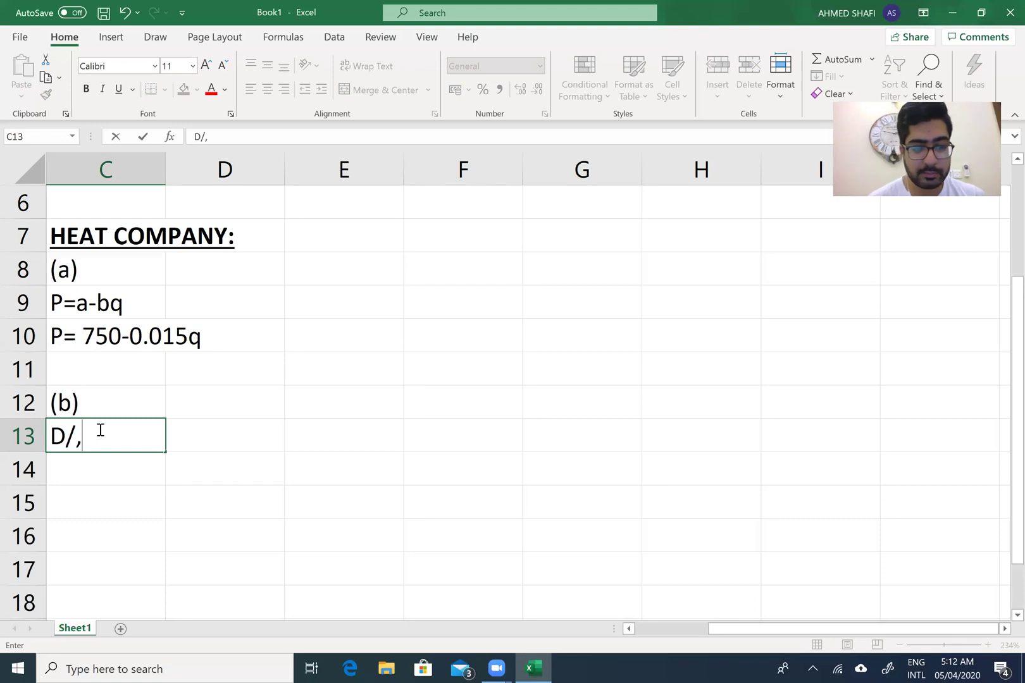
key(BackSpace)
text(mat)
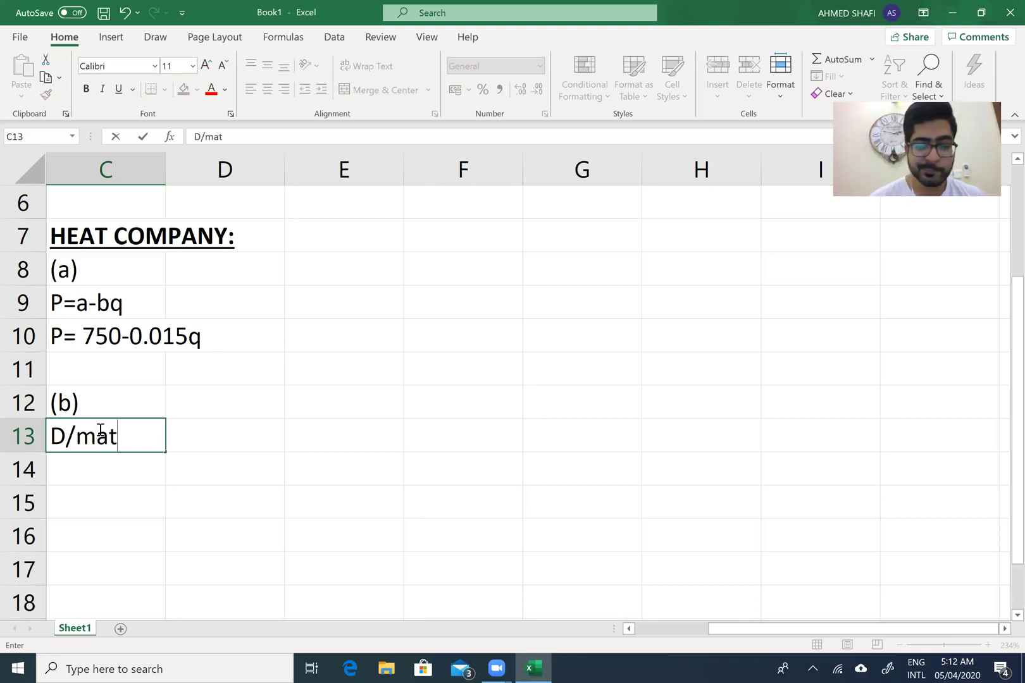
key(Return)
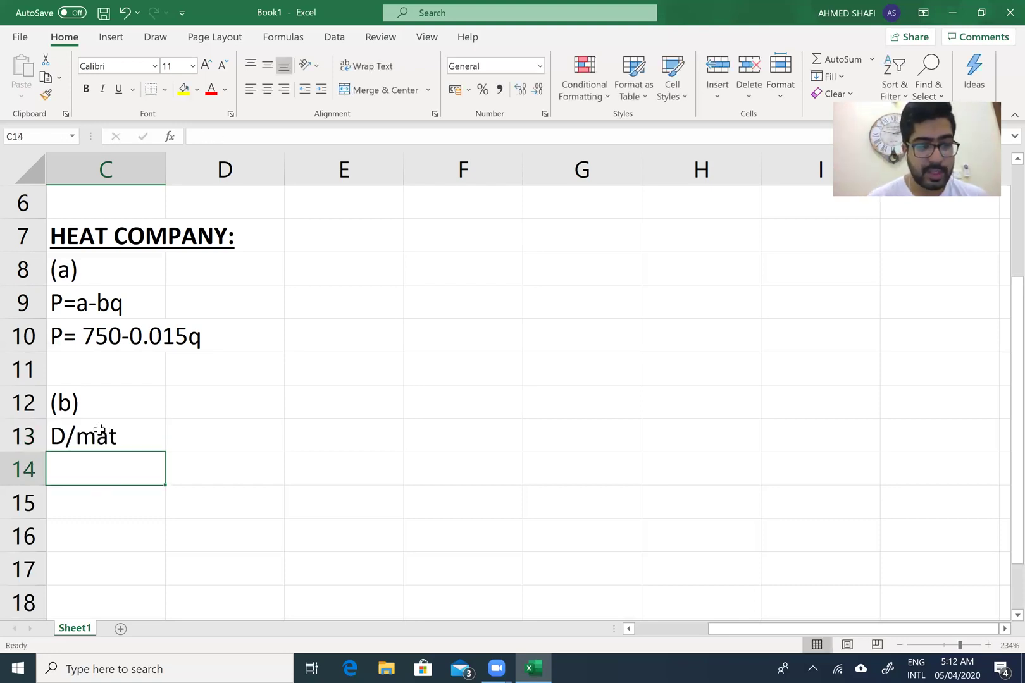
text(D/lab)
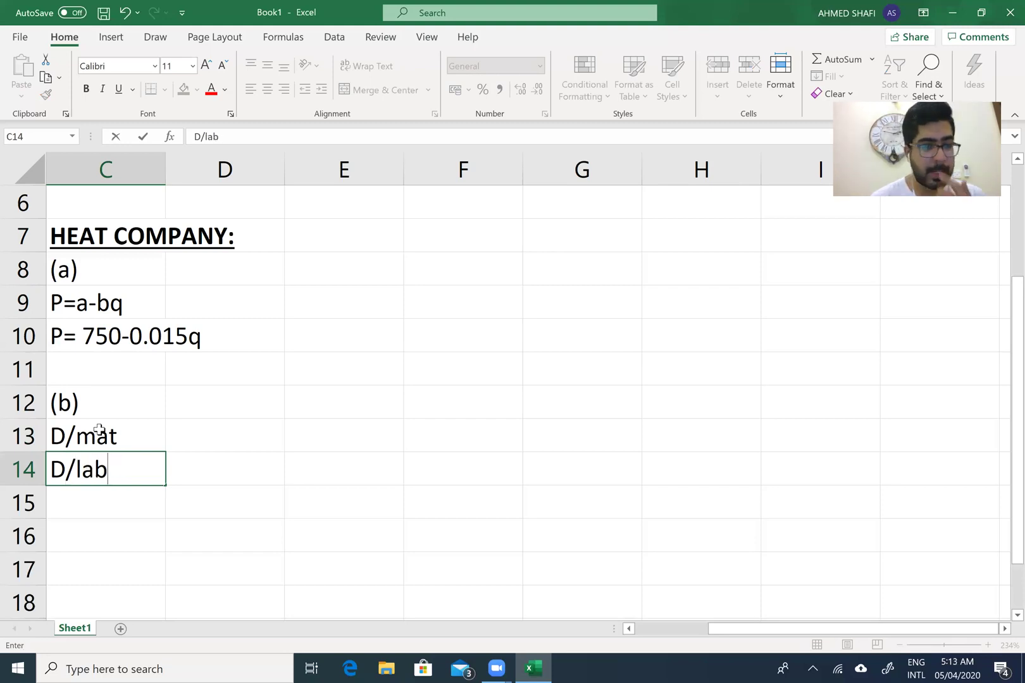
key(Return)
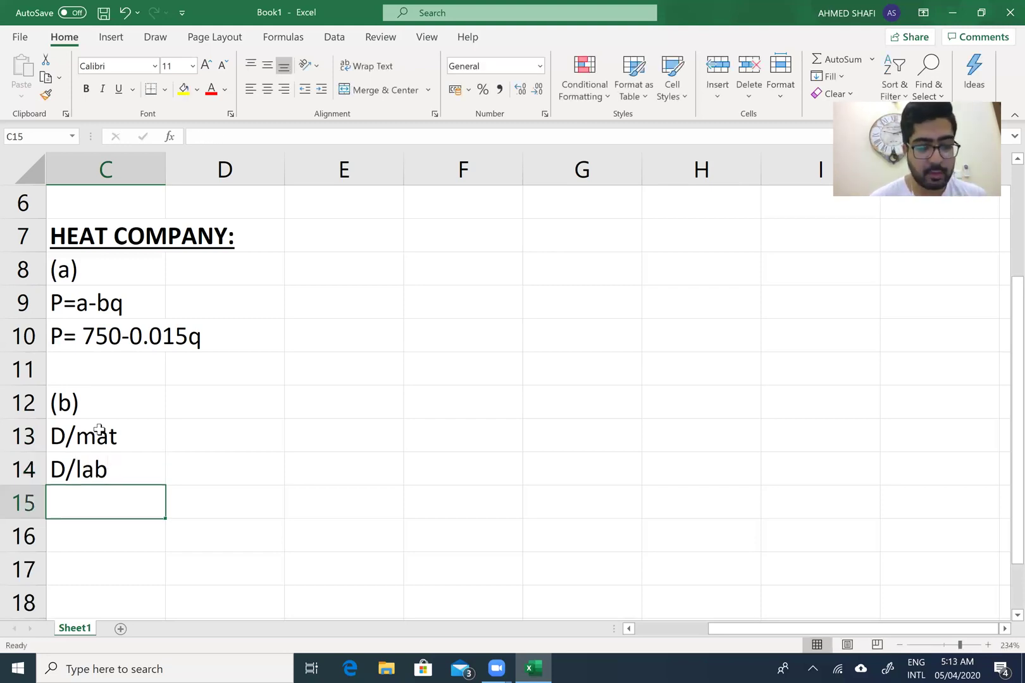
Enter the label "Marg cost" in C15 and the direct material cost =42 in D13.
text(Marg cost)
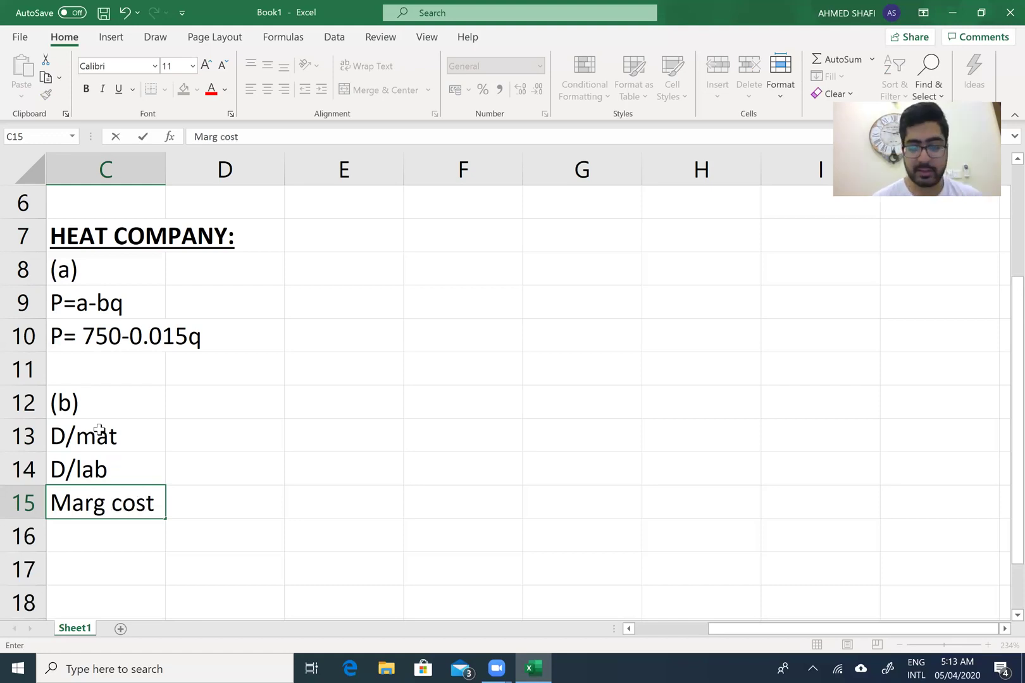
key(Right)
key(Up)
key(Up)
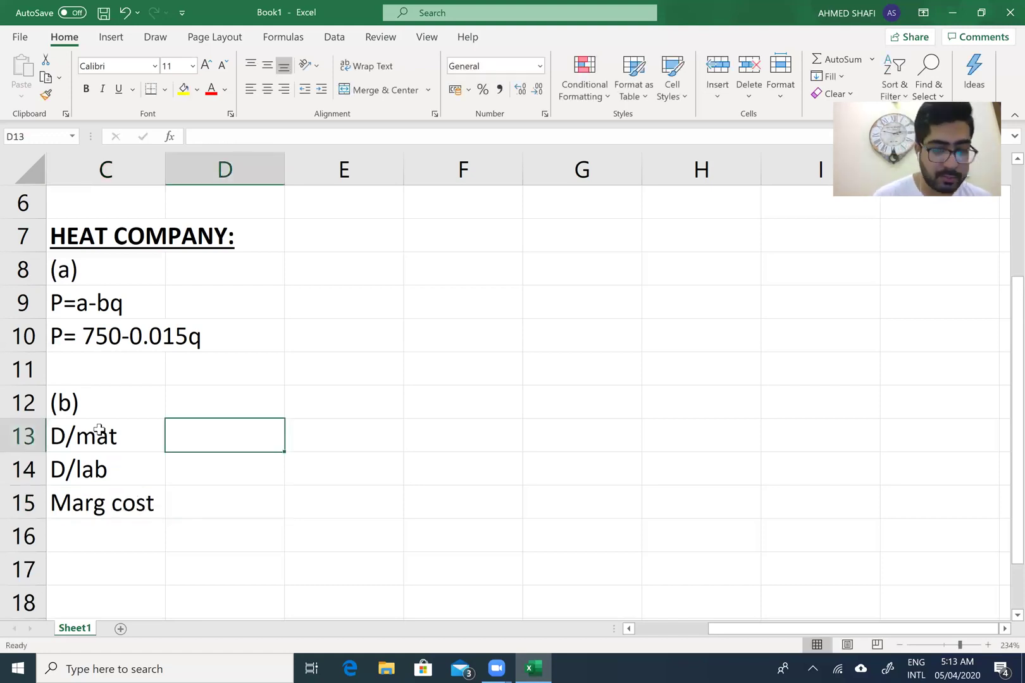
text(=42)
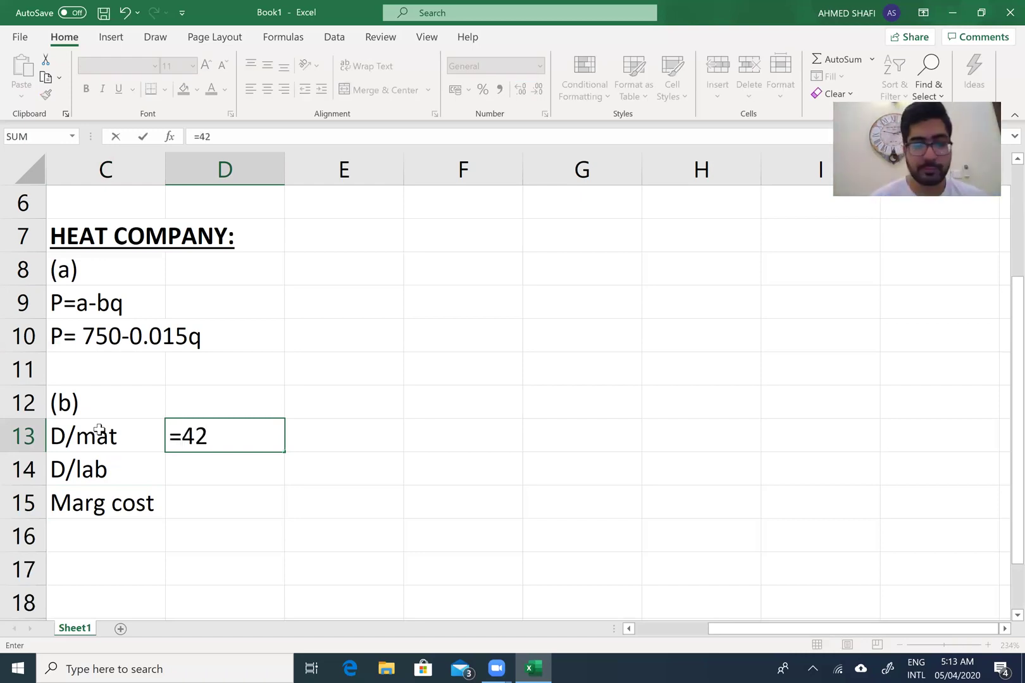
key(Return)
text(=)
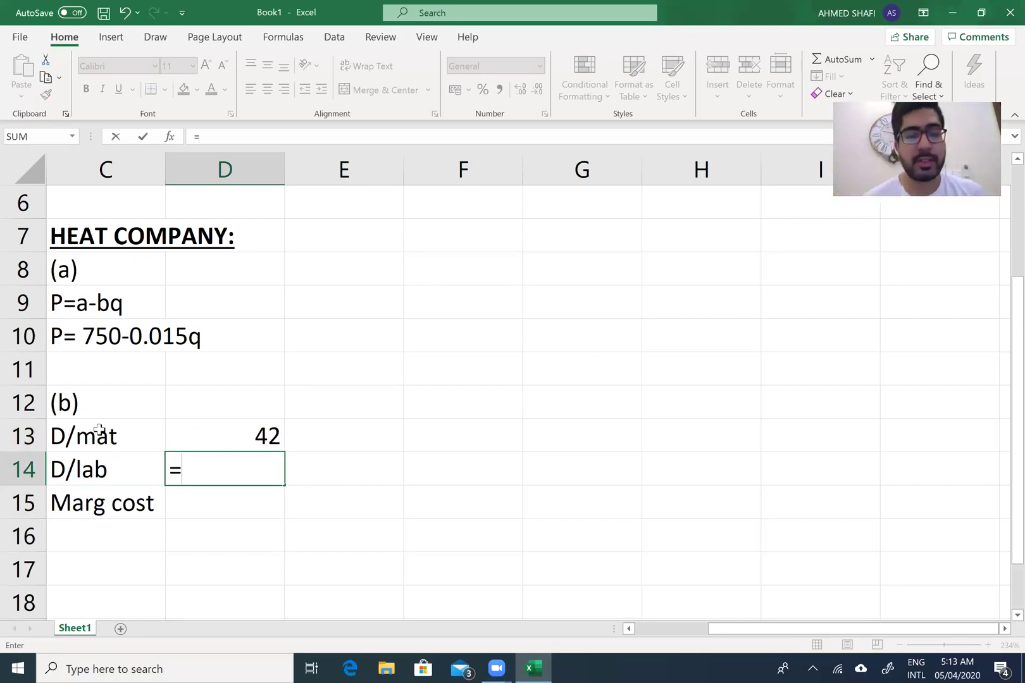
key(BackSpace)
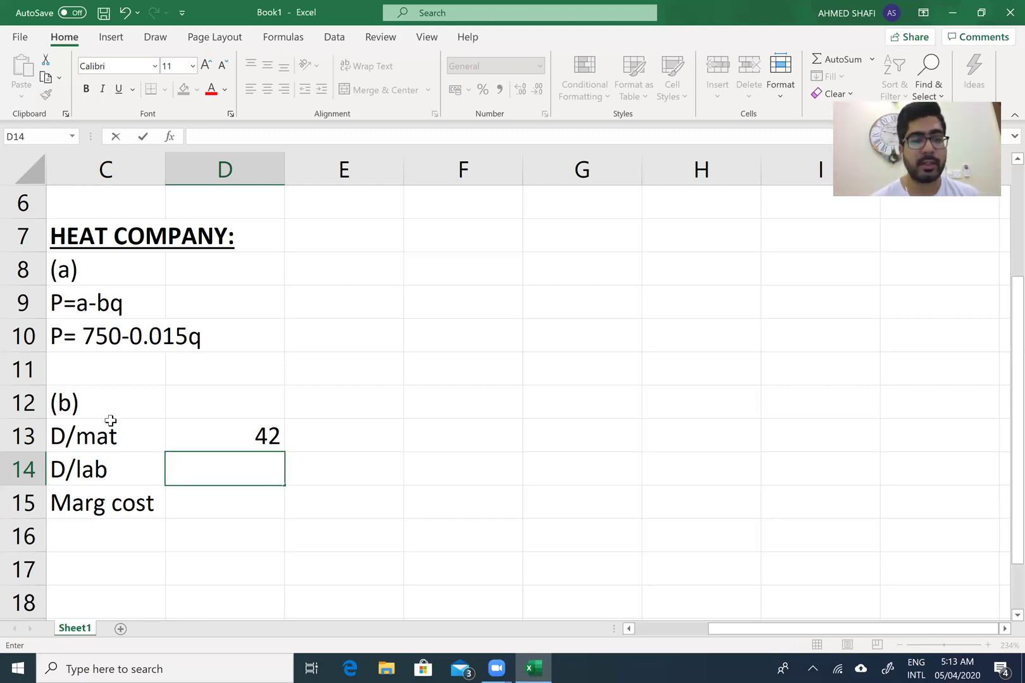
Enter the heading "Time for 100th unit" in cell G7, in line with the HEAT COMPANY title.
click(463, 253)
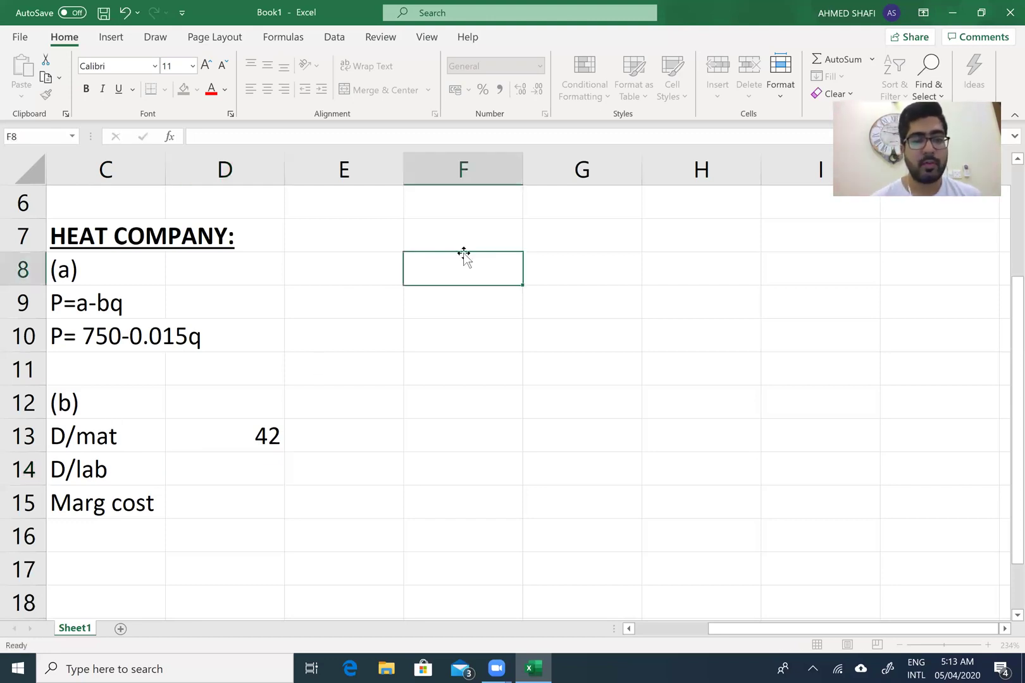
click(495, 233)
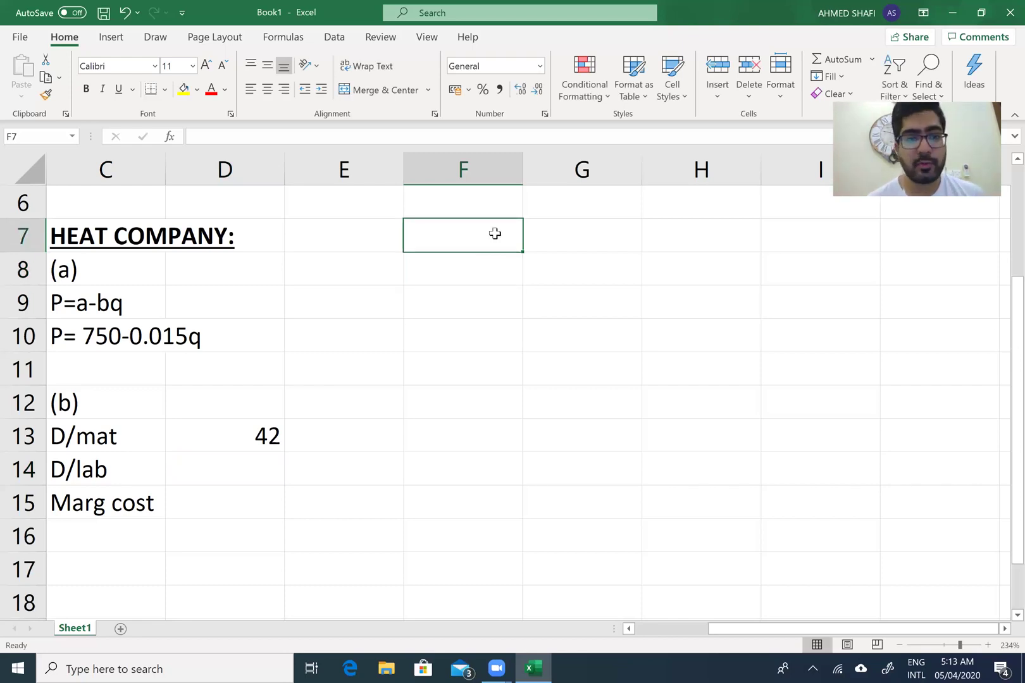
click(588, 246)
text(T)
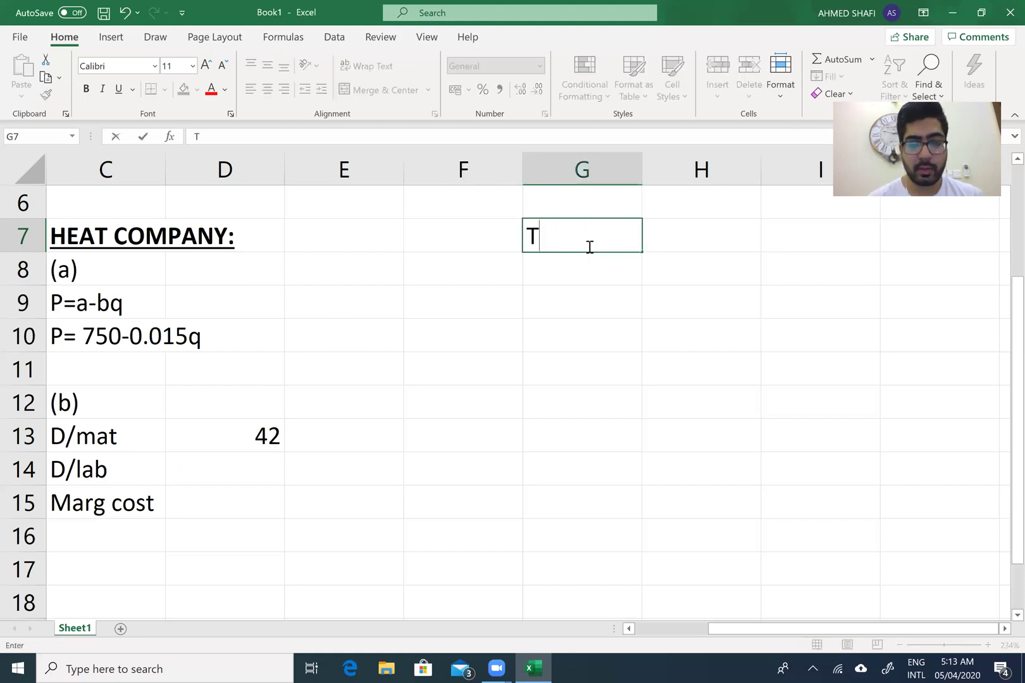
text(ime fo)
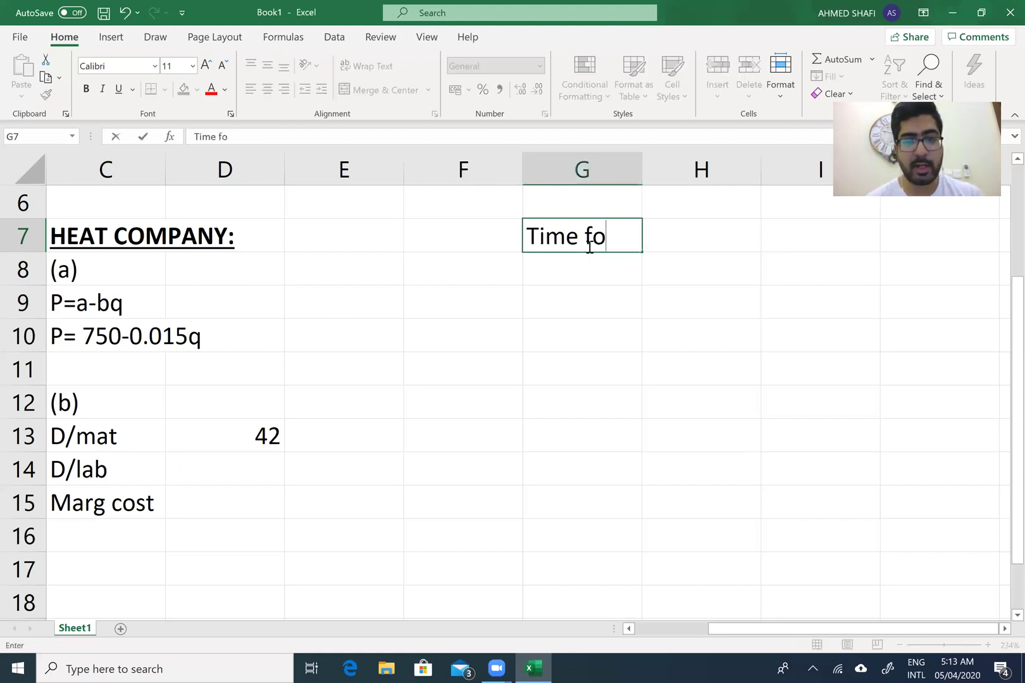
text(r 100th unit)
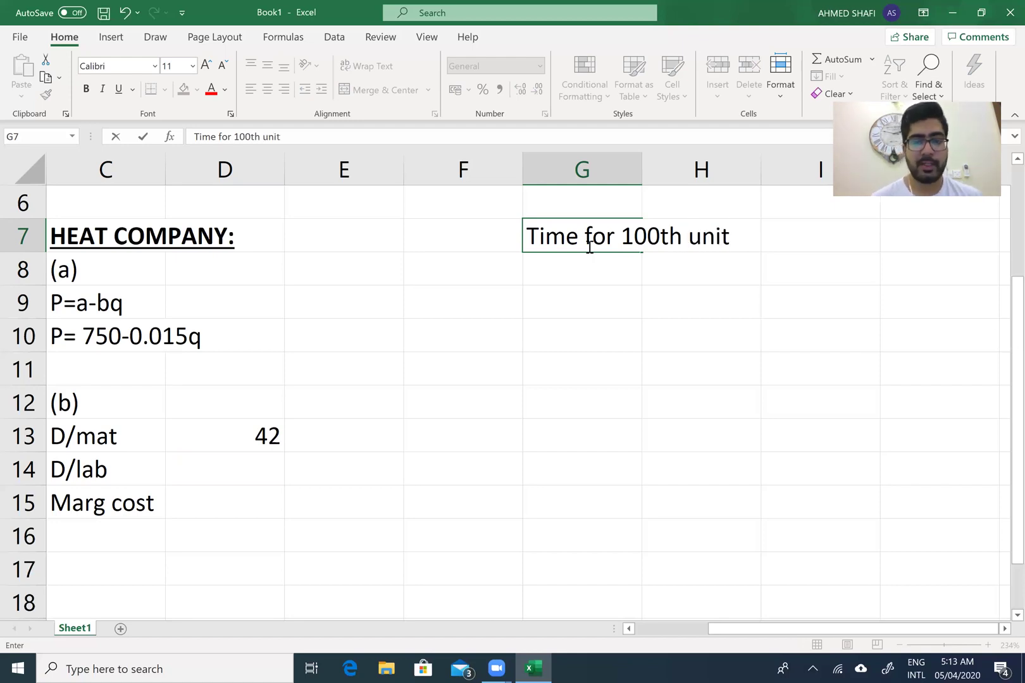
click(501, 241)
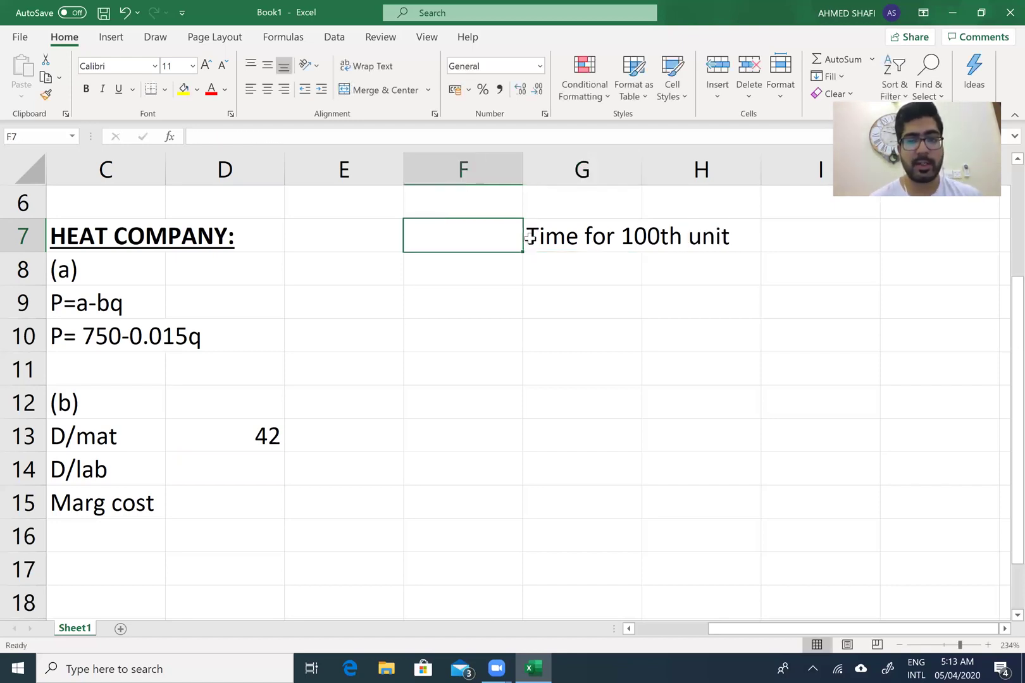
Underline the "Time for 100th unit" heading across G7:H7.
click(530, 237)
key(shift+Right)
key(shift+Right)
key(shift+Left)
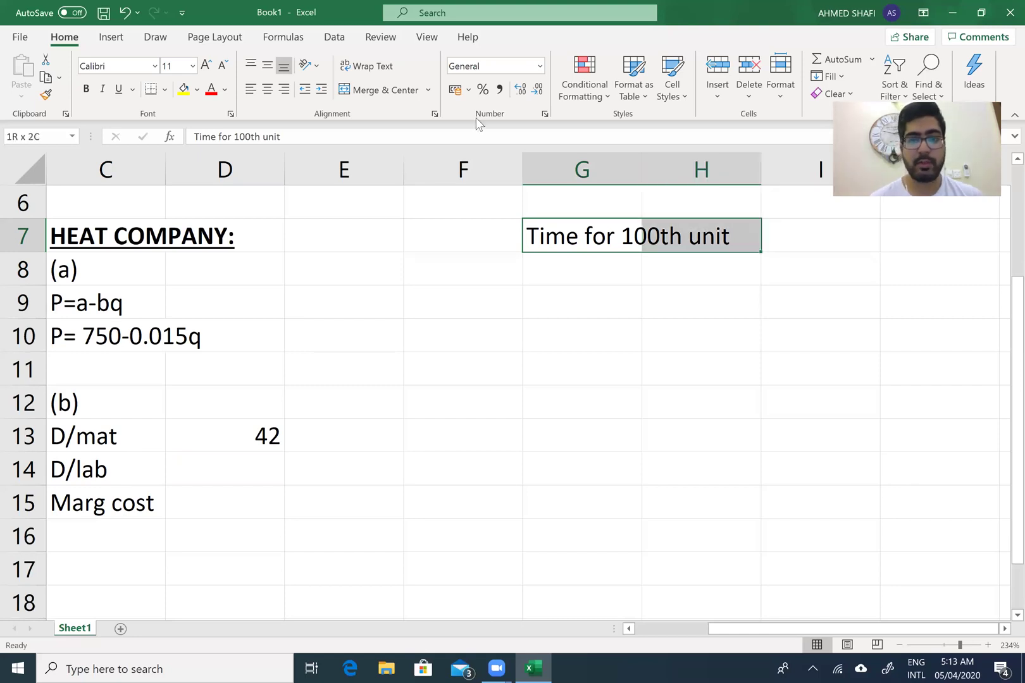
click(119, 91)
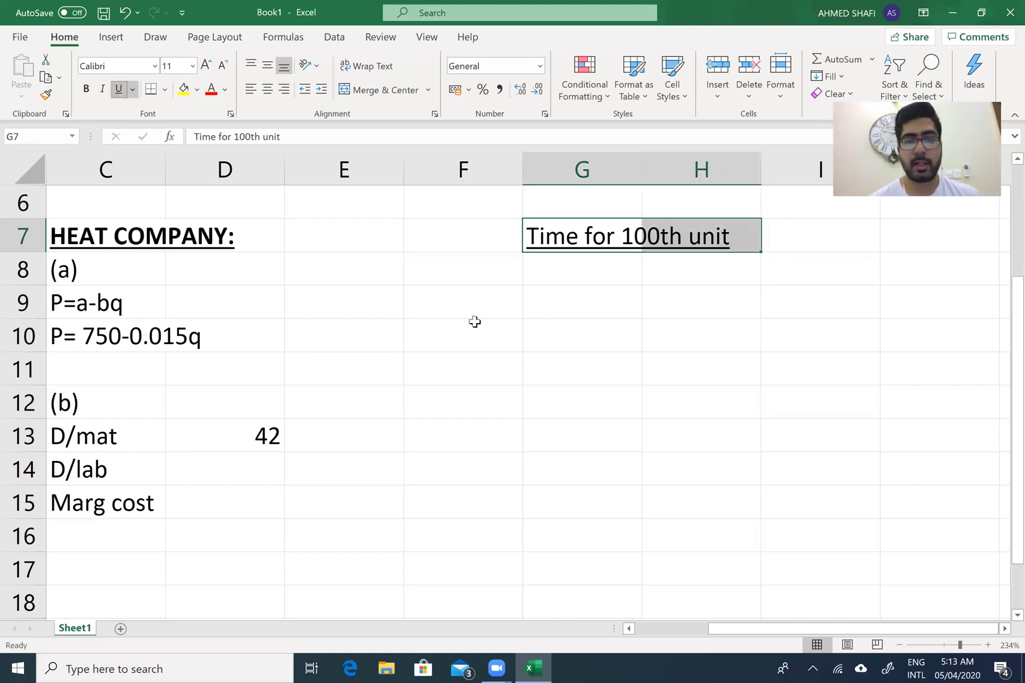
Enter the label "y" in G9 and the learning-curve formula =1.5*(99)^-0.074005 beside it in H9.
click(552, 300)
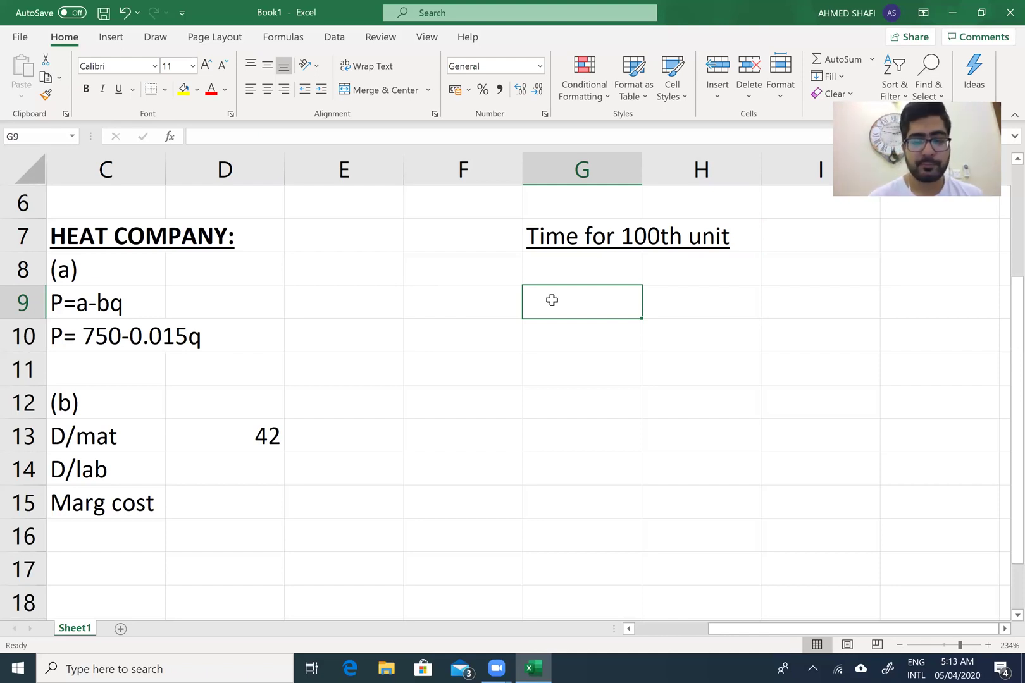
text(y)
click(690, 309)
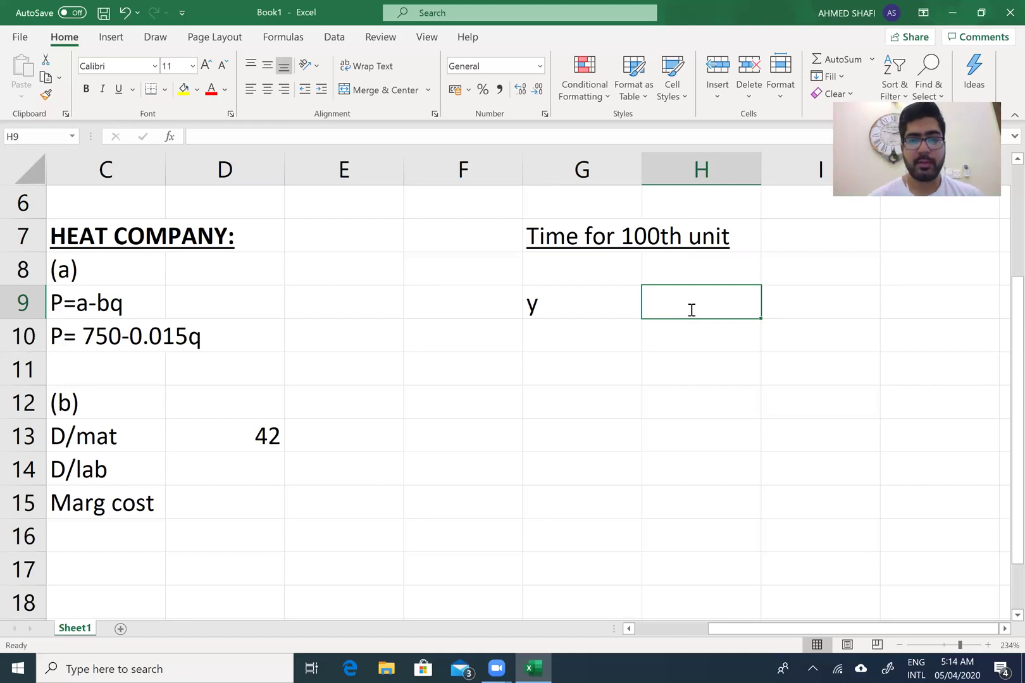
text(=)
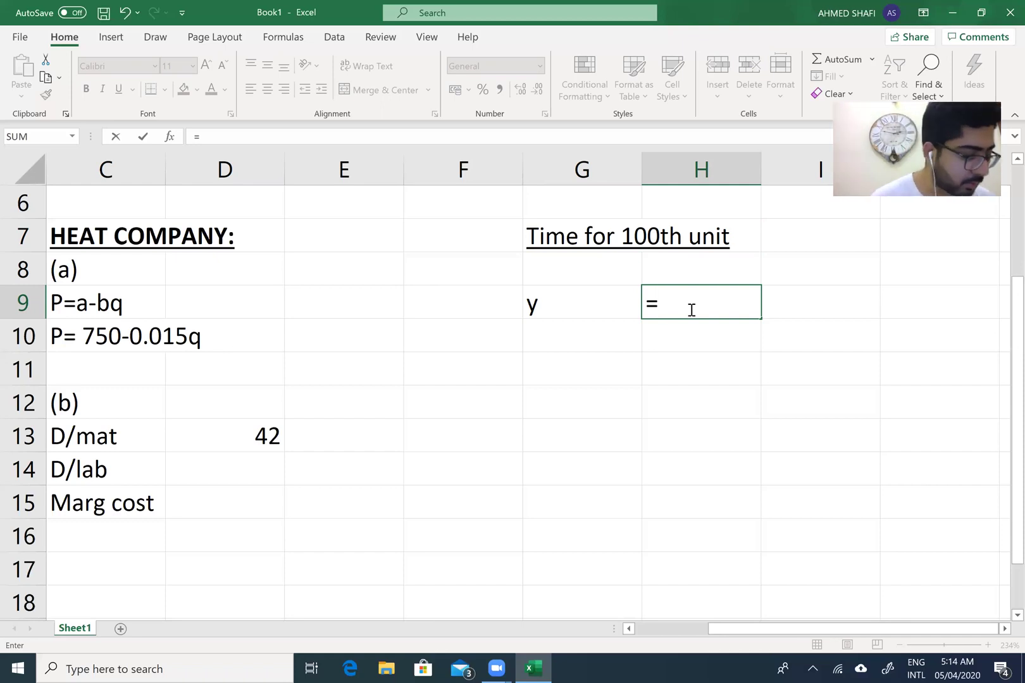
text(1.5)
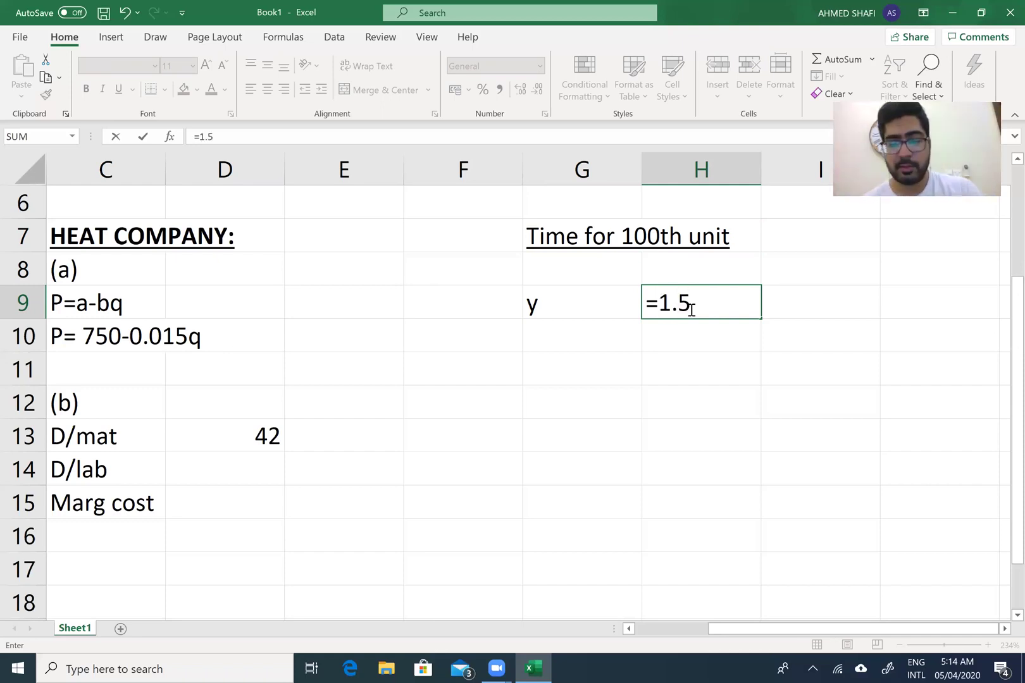
text(*()
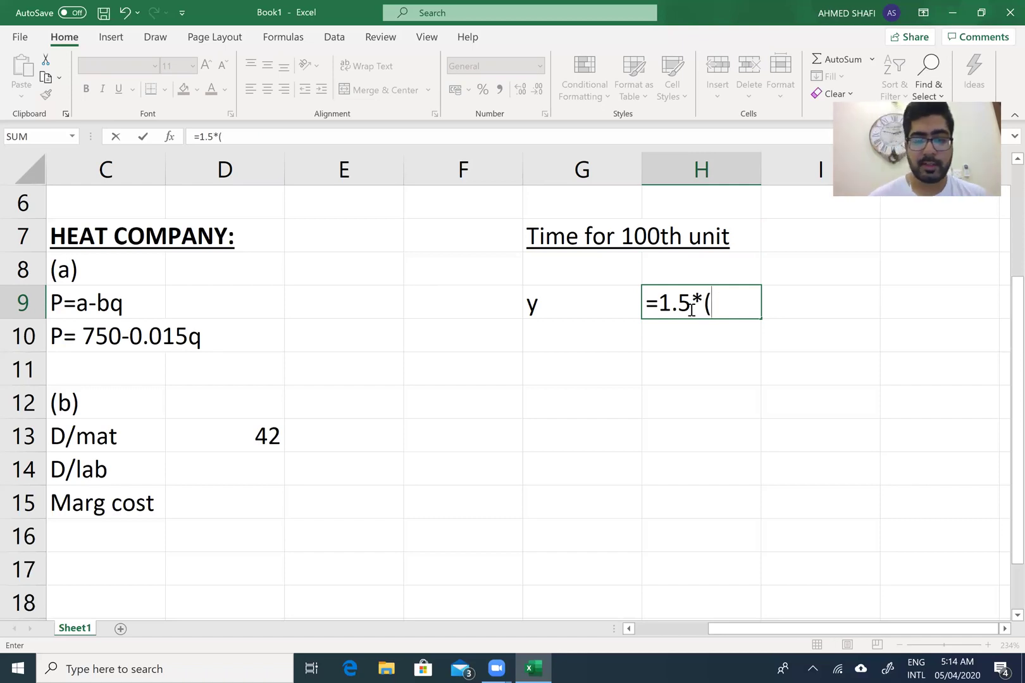
text(99)
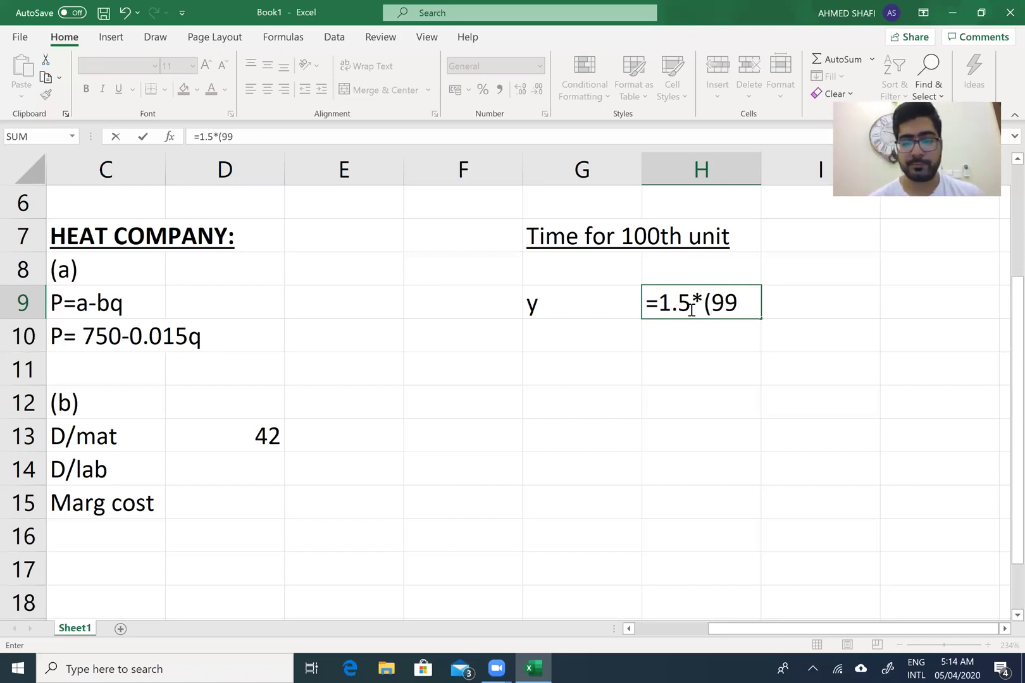
text())
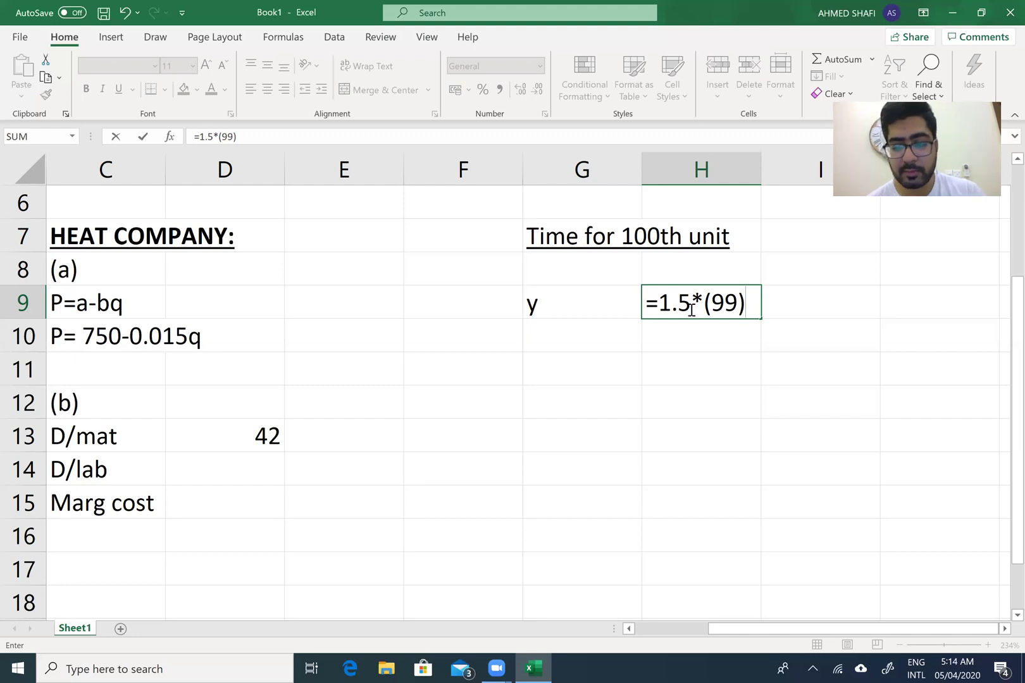
text(^^)
key(BackSpace)
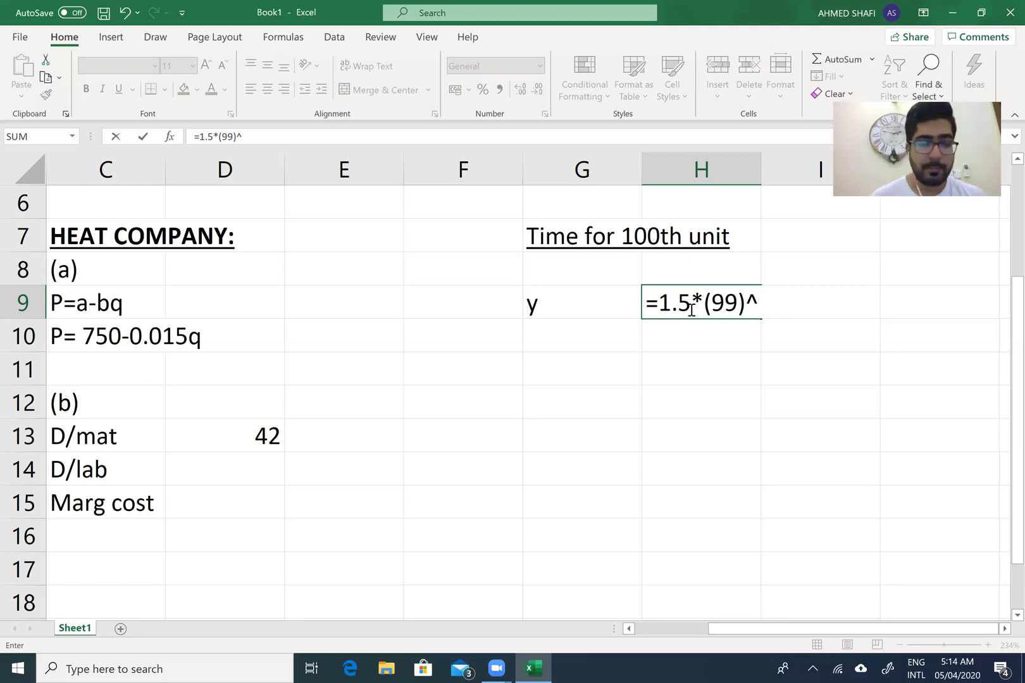
text(-)
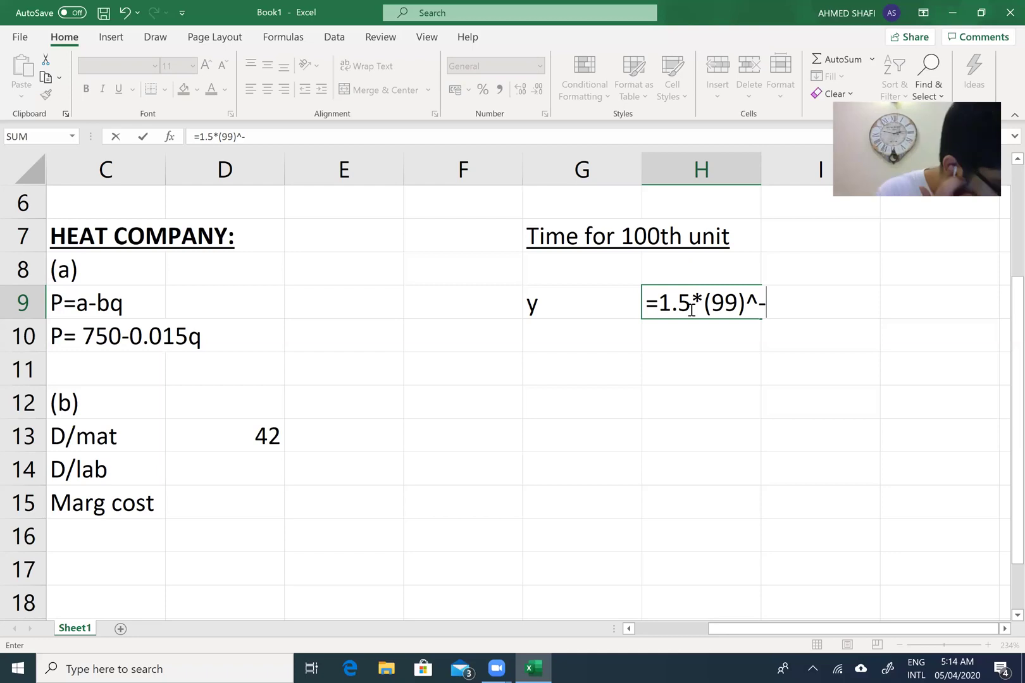
text(0.074)
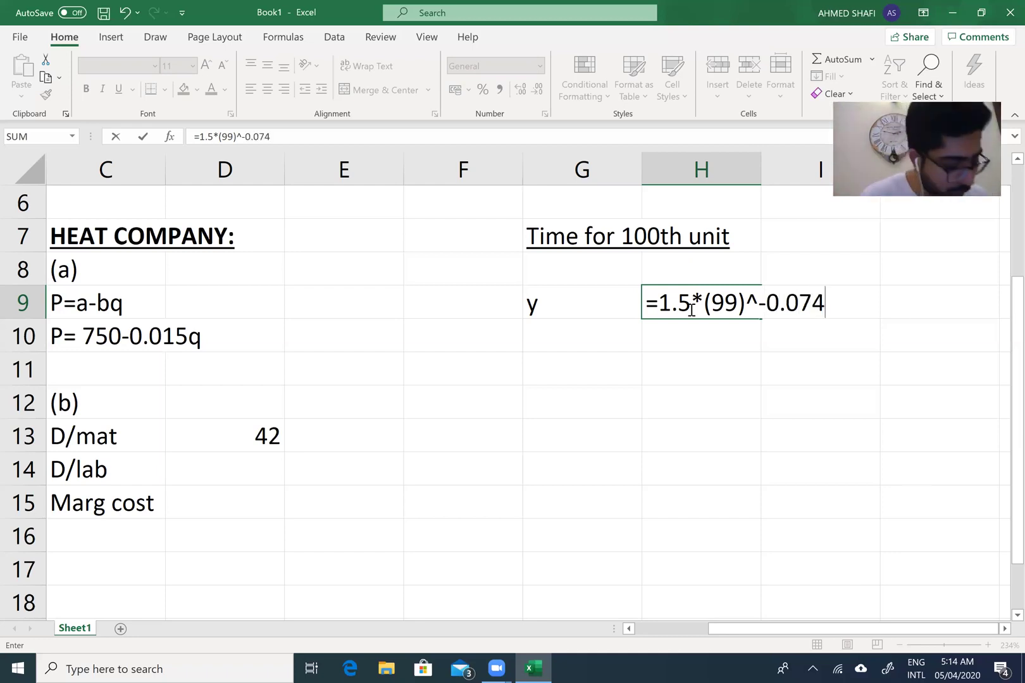
text(005)
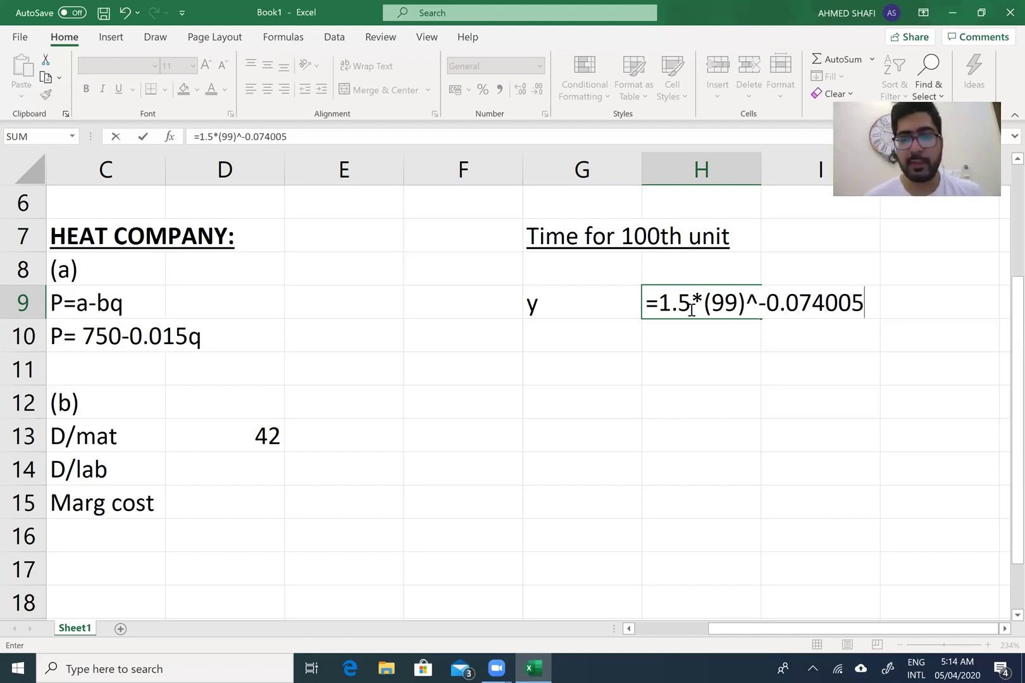
key(Return)
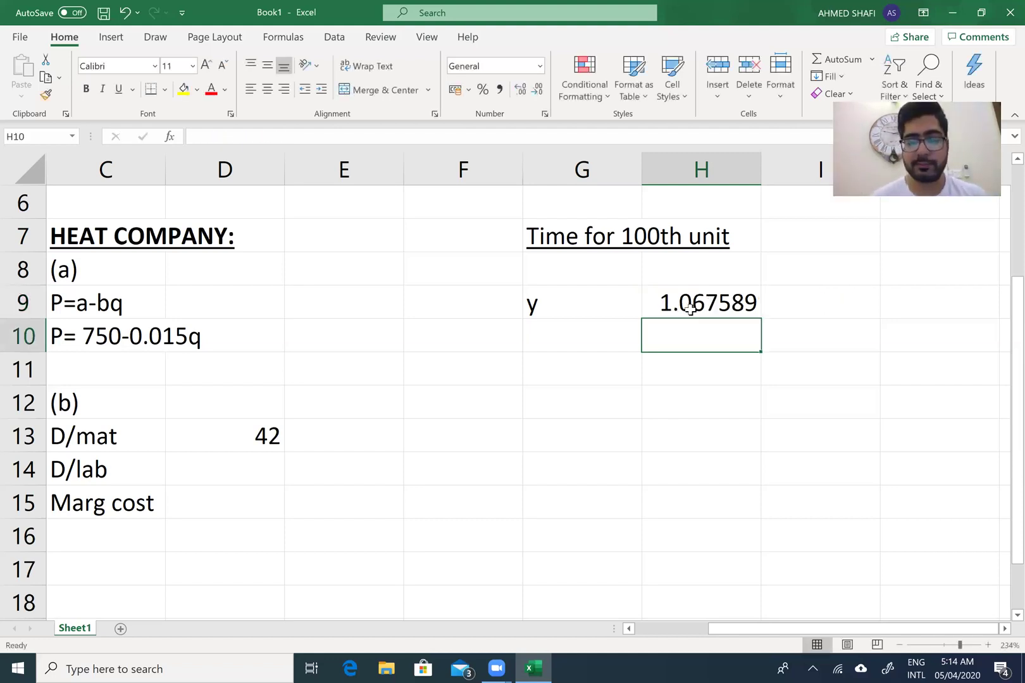
double_click(691, 308)
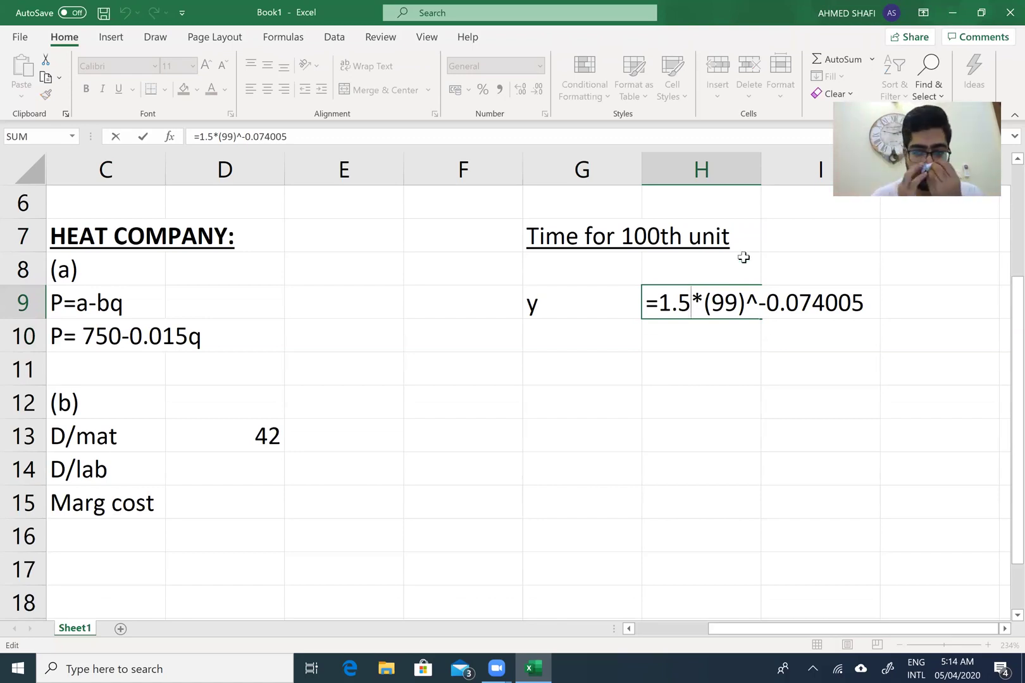
key(Return)
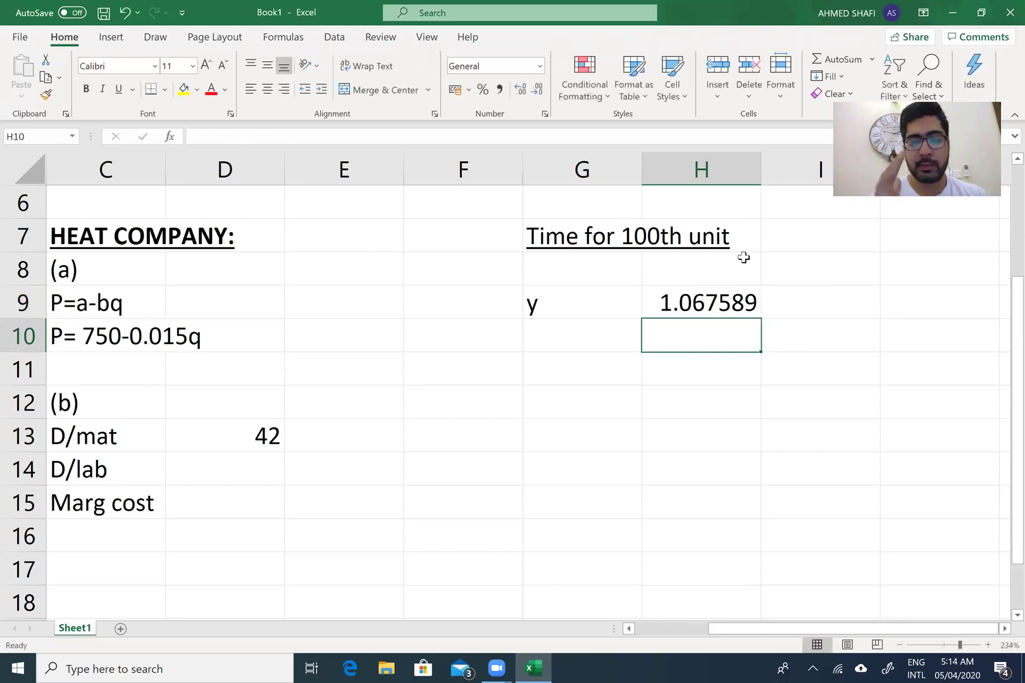
Enter a second label "y" in G10 with the learning-curve formula =1.5*(100)^-0.074005 in H10.
click(574, 332)
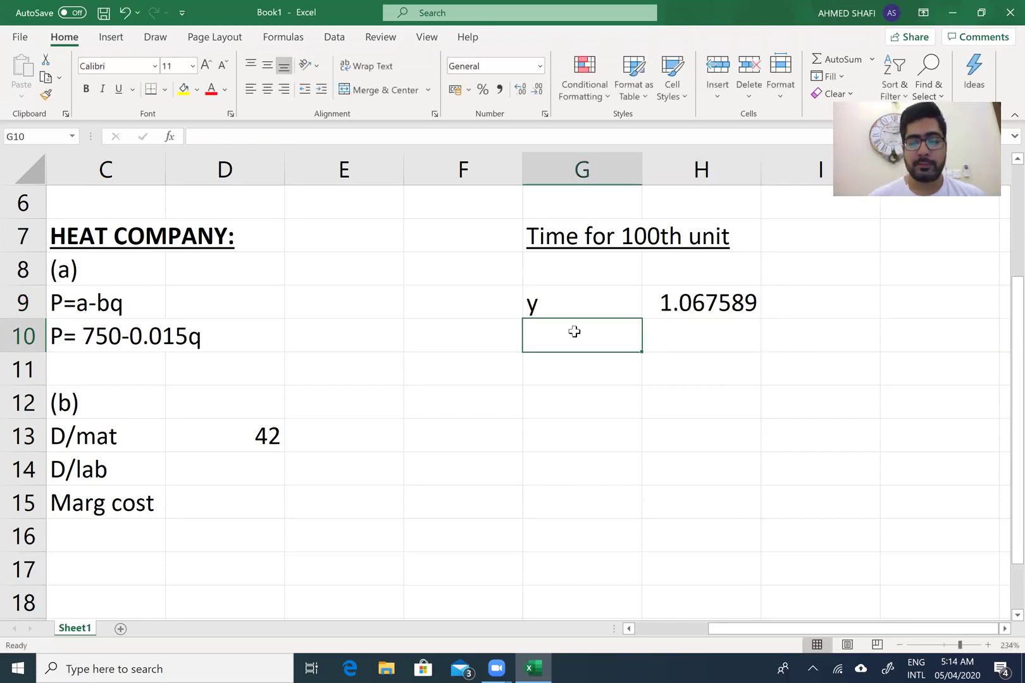
text(y)
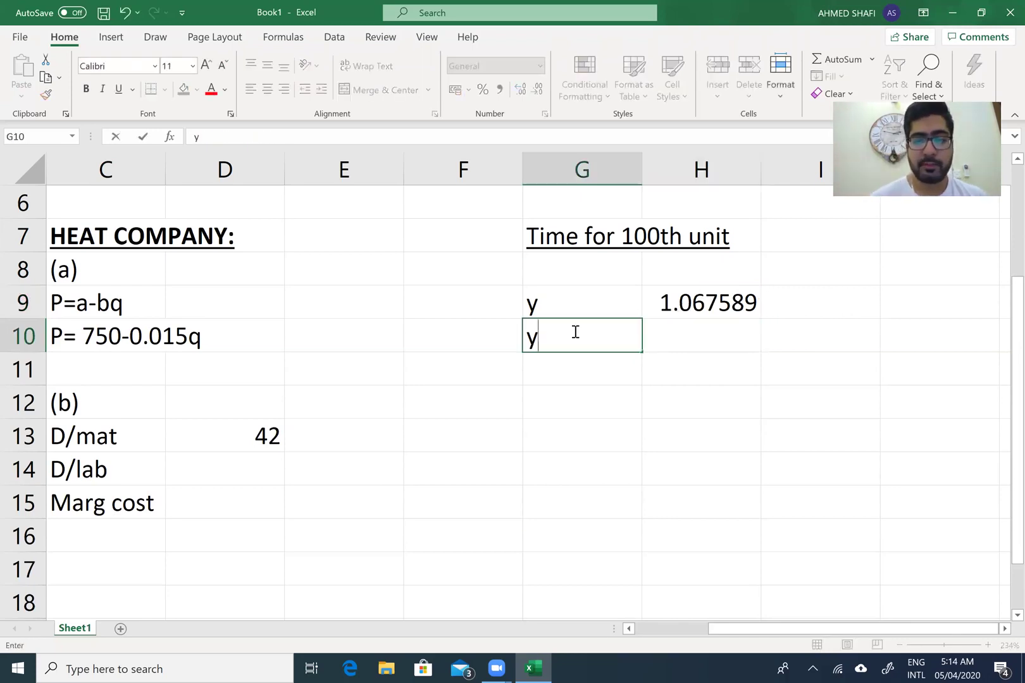
click(711, 326)
text(=1)
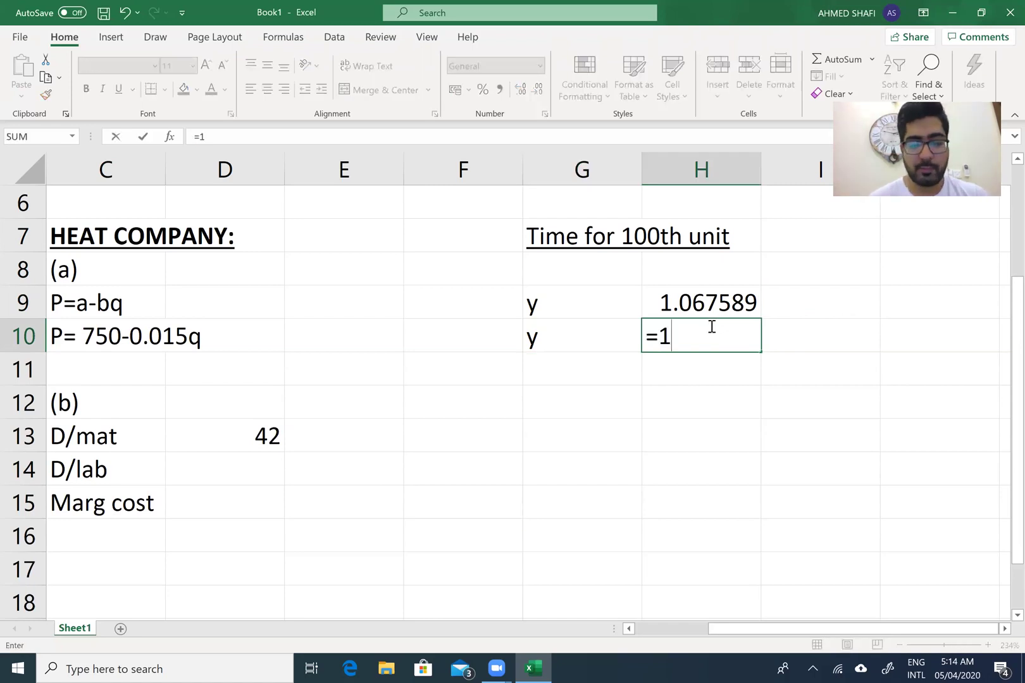
text(.5)
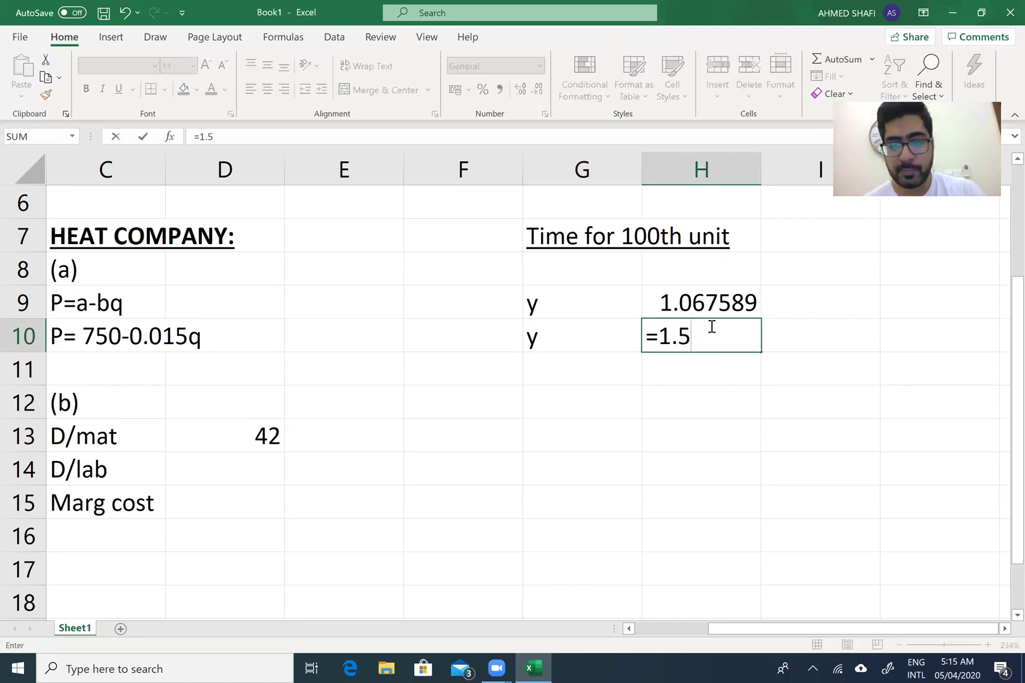
text(*(100))
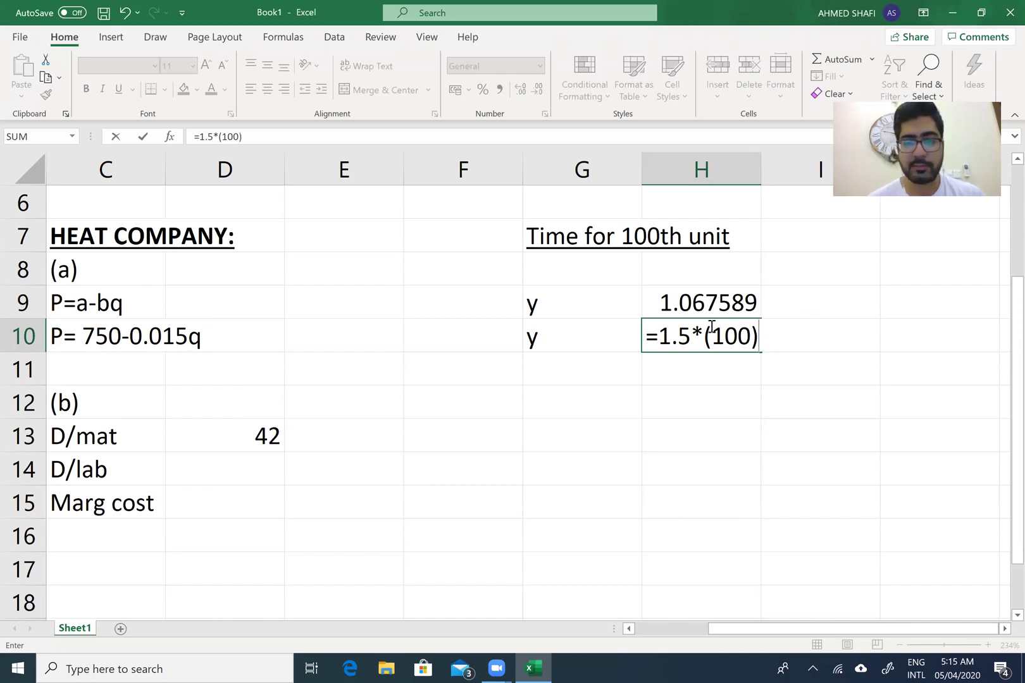
text(^-0.0)
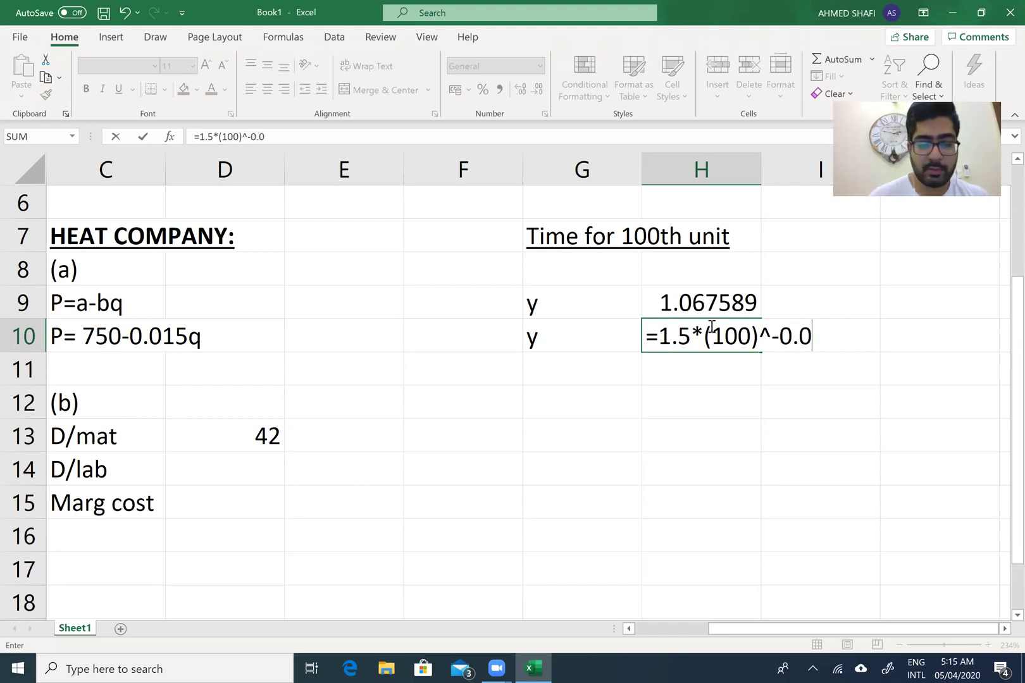
text(7400)
key(Return)
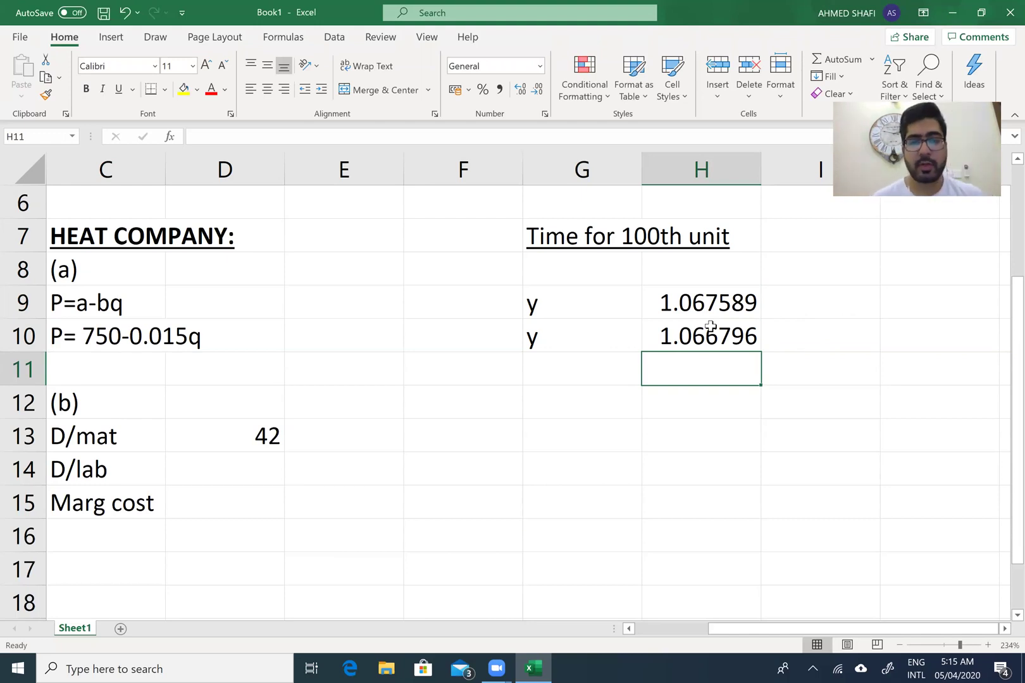
click(587, 402)
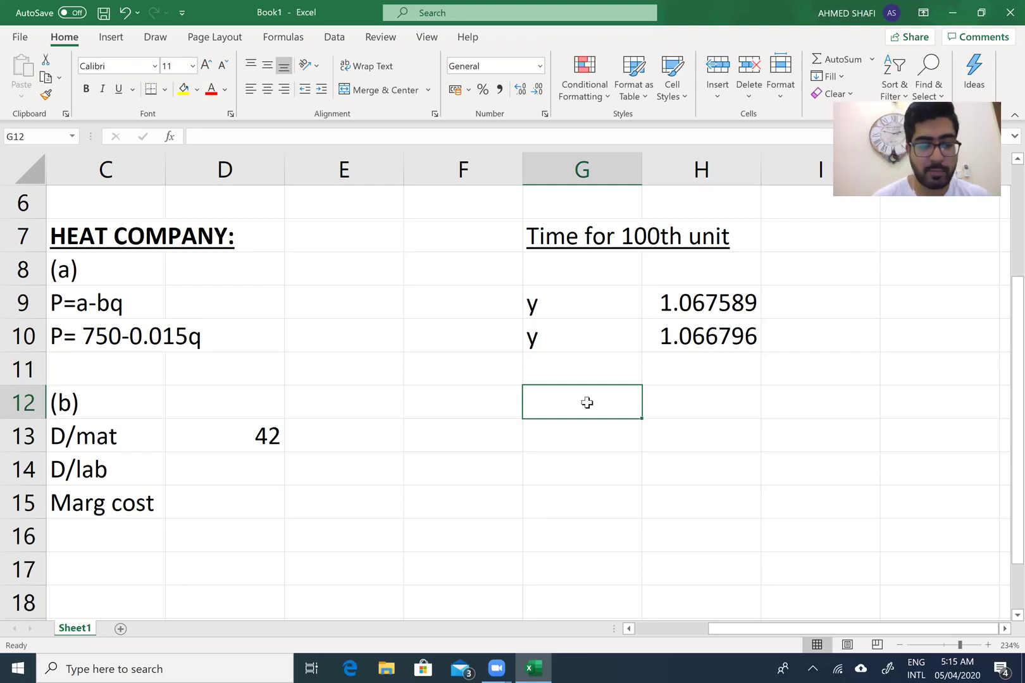
Enter the column headings "units", "a.t/unit" and "total time" across G12:I12.
text(Tabl)
key(BackSpace)
key(BackSpace)
key(BackSpace)
key(BackSpace)
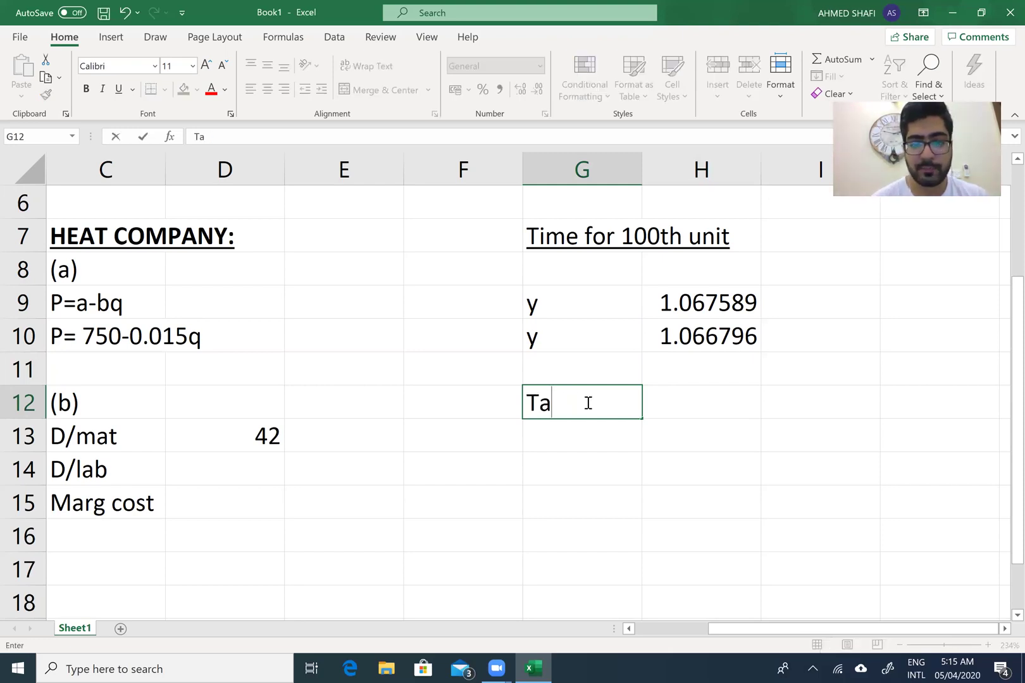
text(units)
key(Tab)
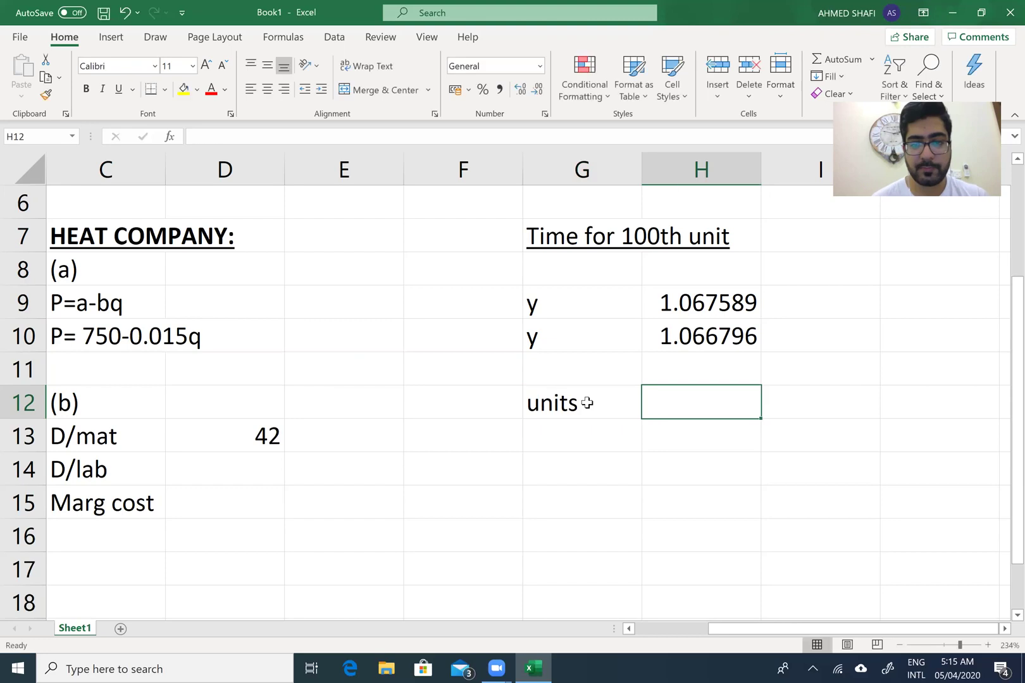
text(a.t/)
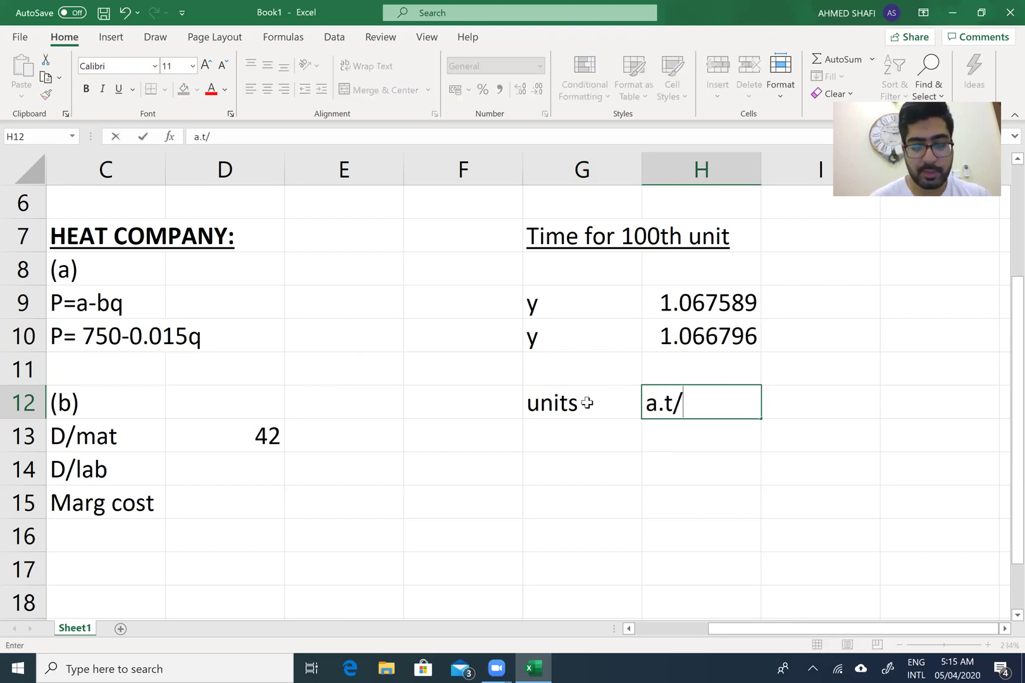
text(unit)
key(Tab)
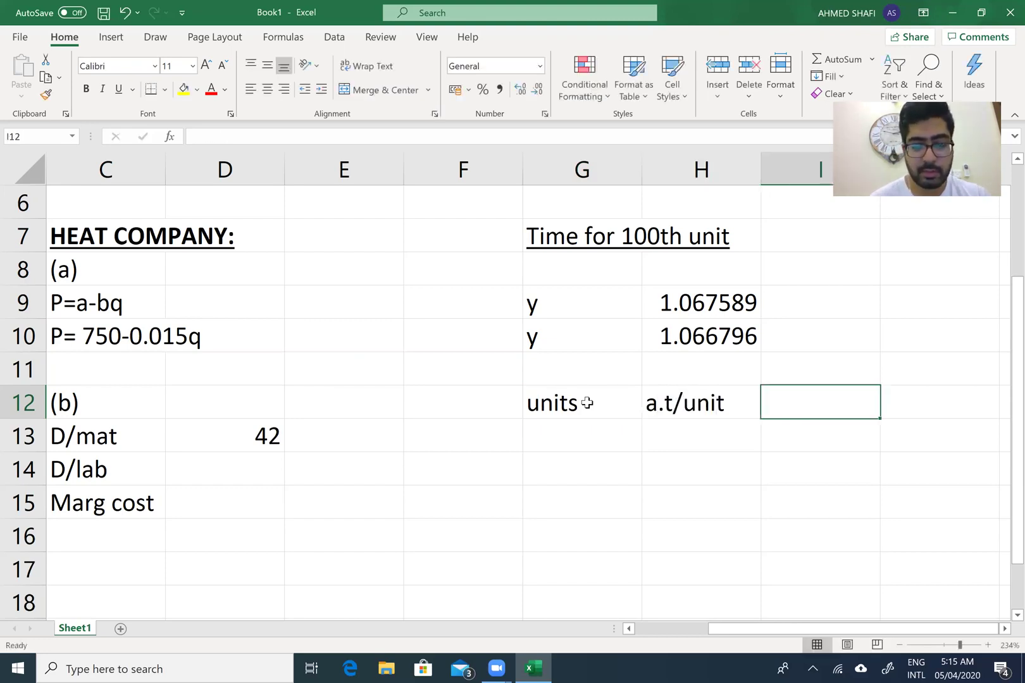
text(total time)
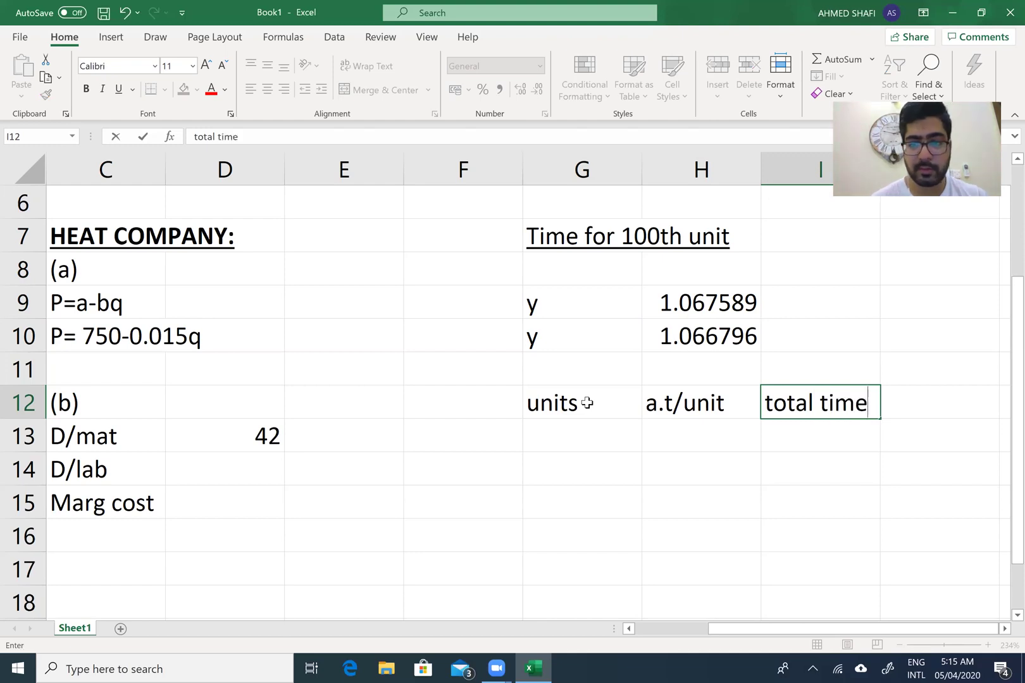
Underline the three table headings in G12:I12.
click(535, 403)
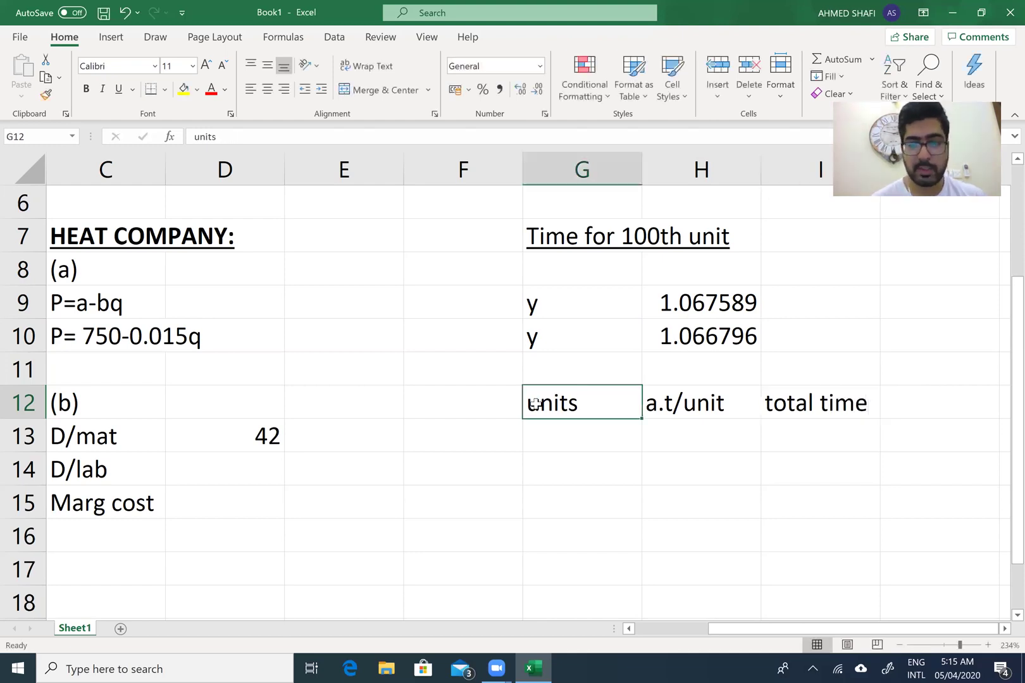
drag(535, 403, 817, 404)
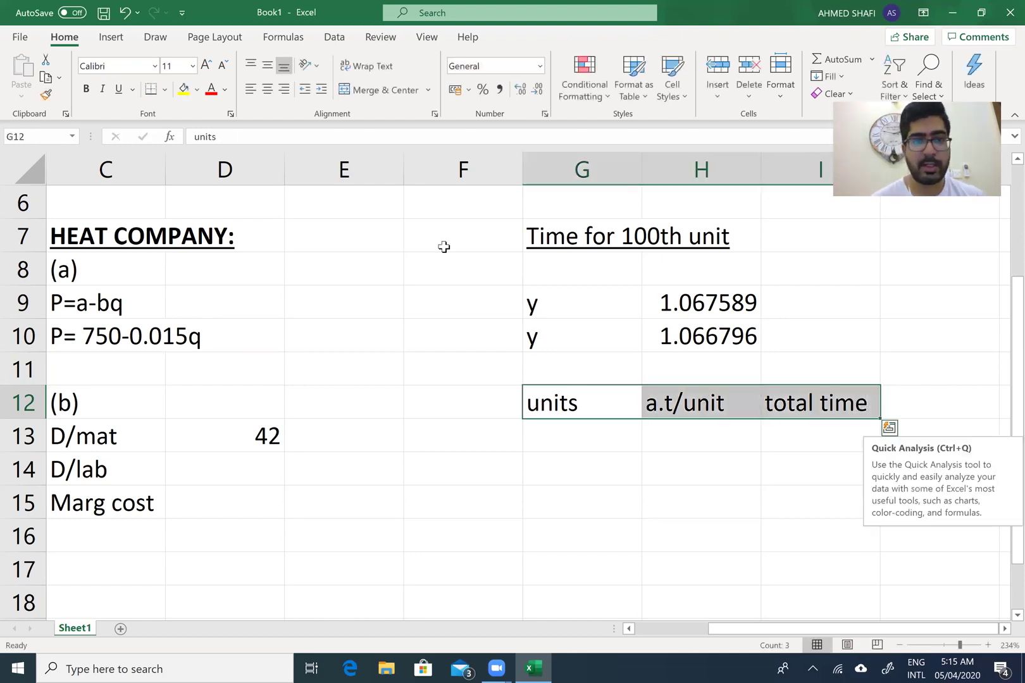
click(118, 89)
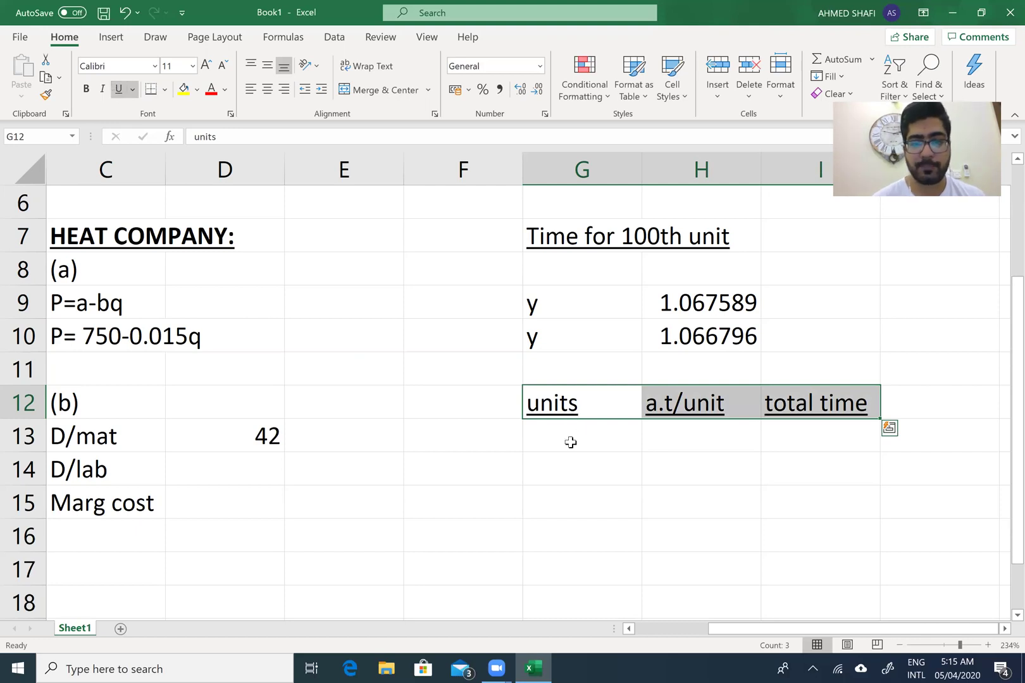
Enter =99 under units in G13 and its average time per unit, =1.067589, in H13.
click(570, 442)
text(=99)
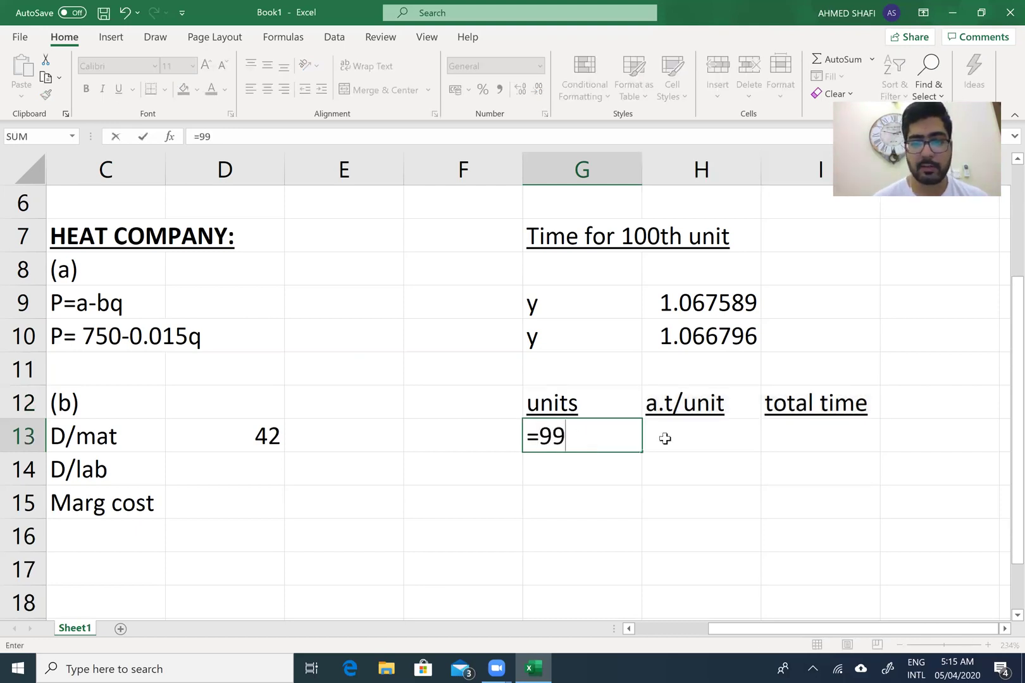
click(664, 438)
text(=)
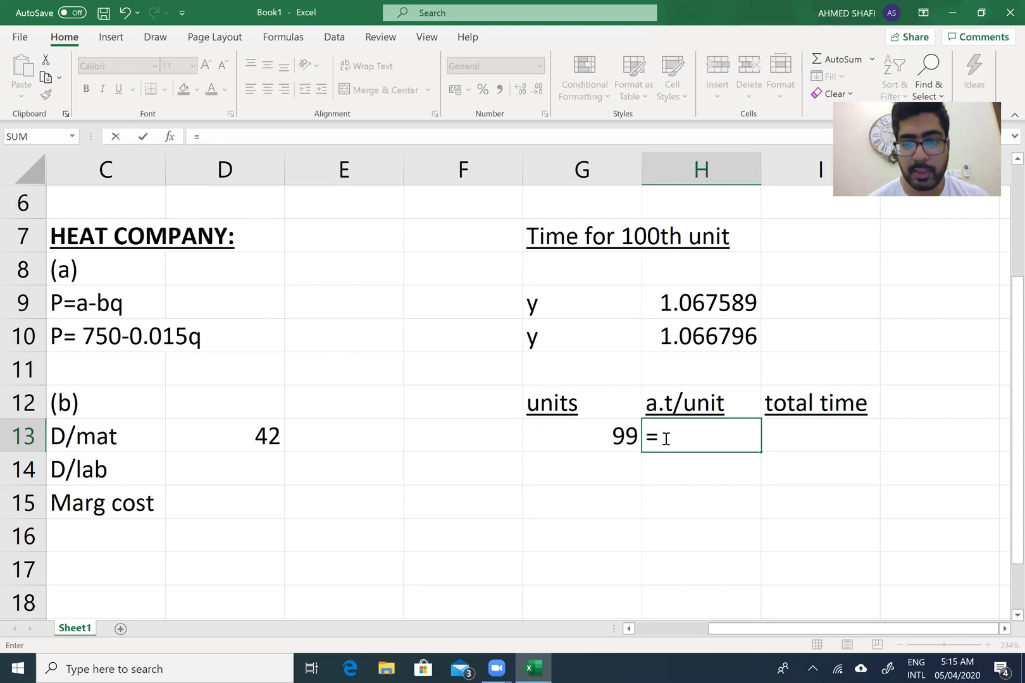
text(1.0)
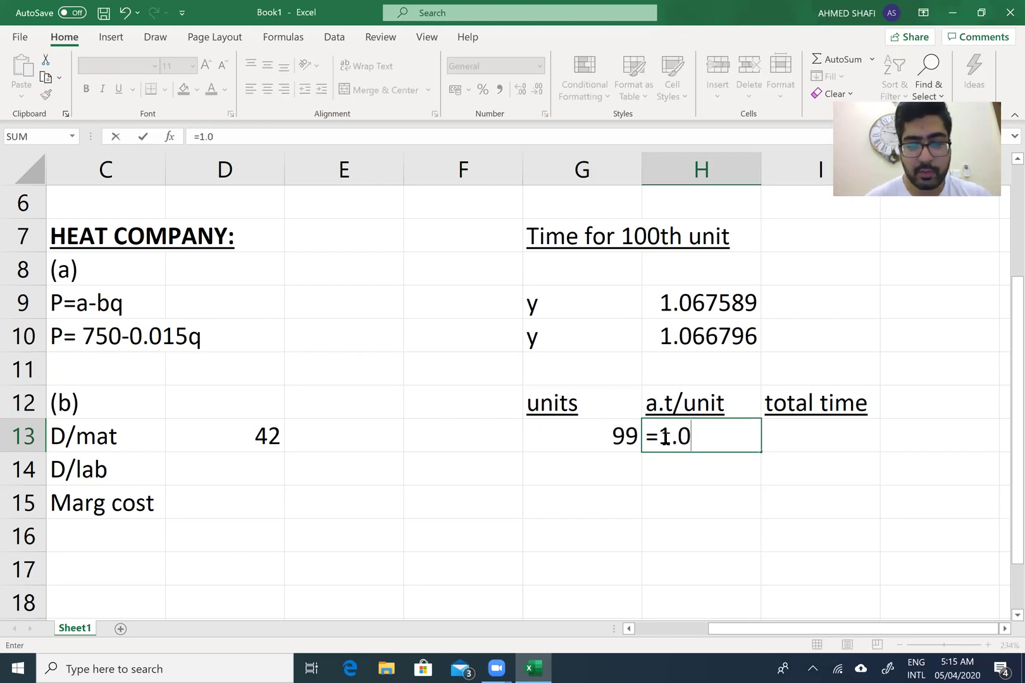
text(67)
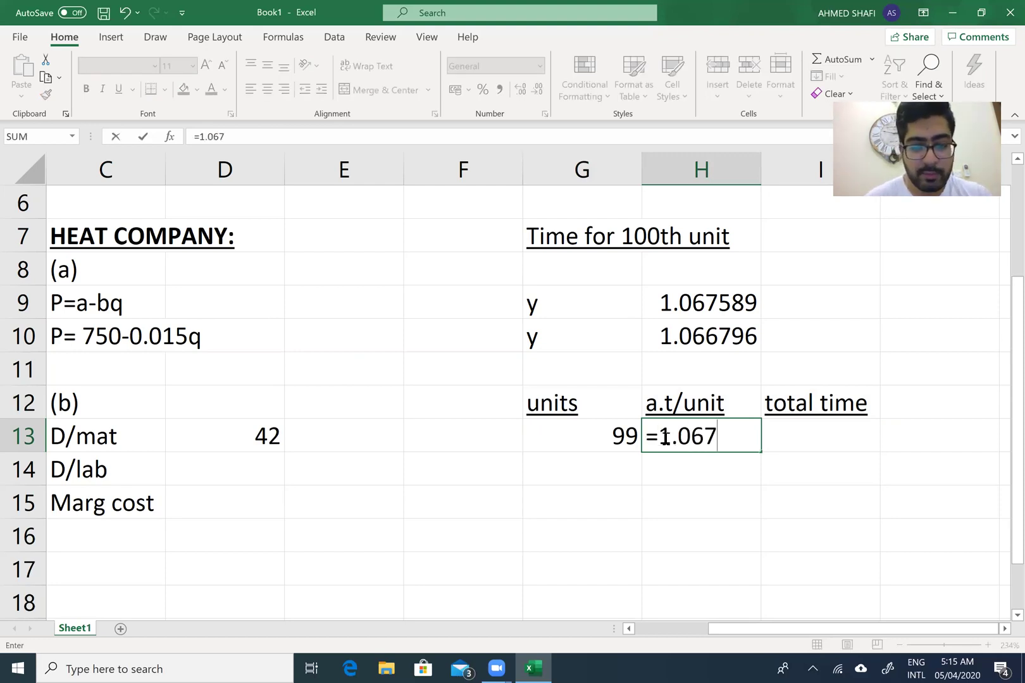
text(589)
key(Return)
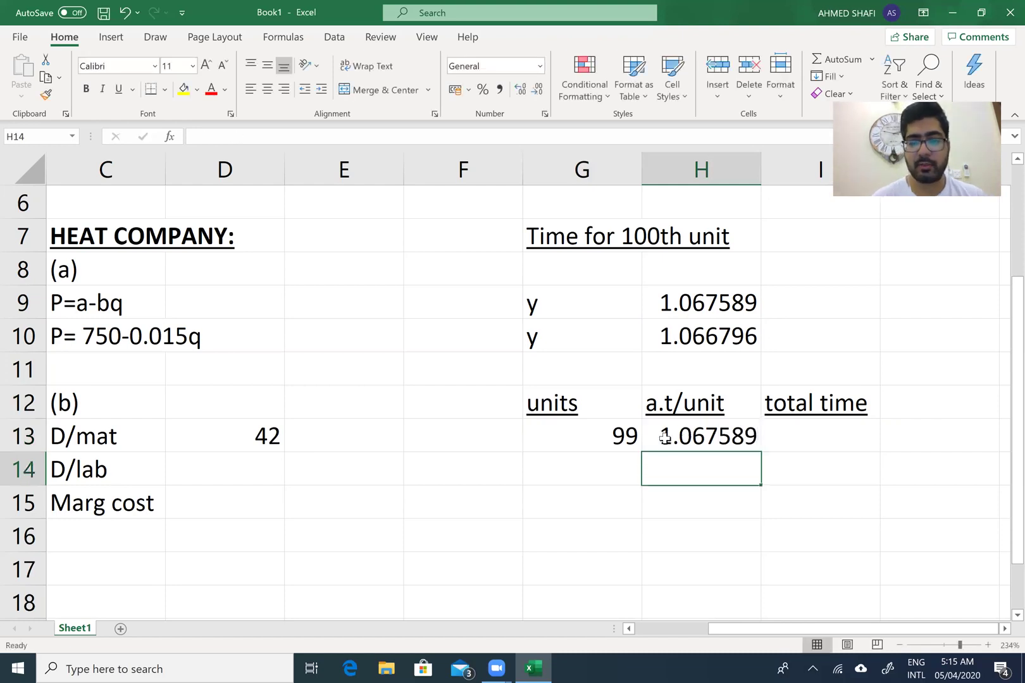
Calculate the total time for 99 units in I13 with the formula =H13*G13.
click(815, 435)
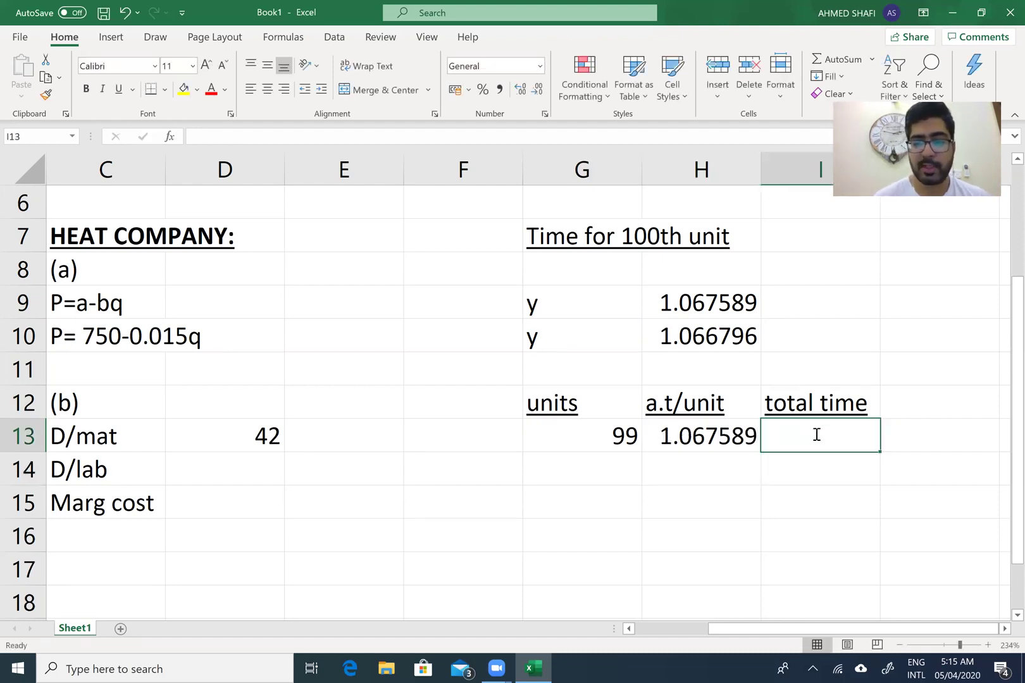
text(=)
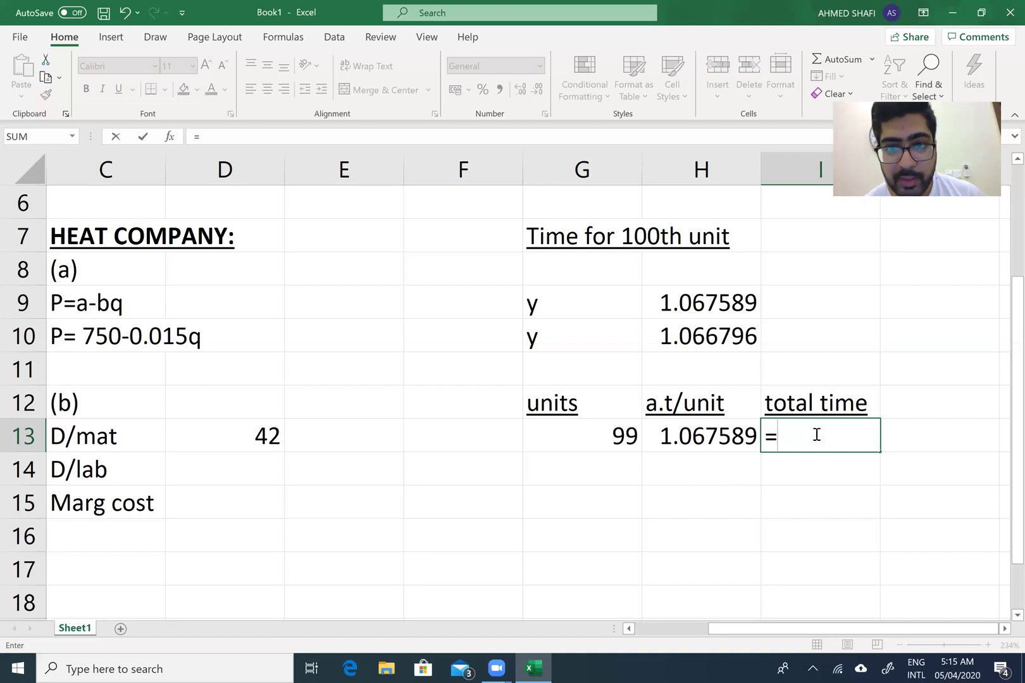
text(h)
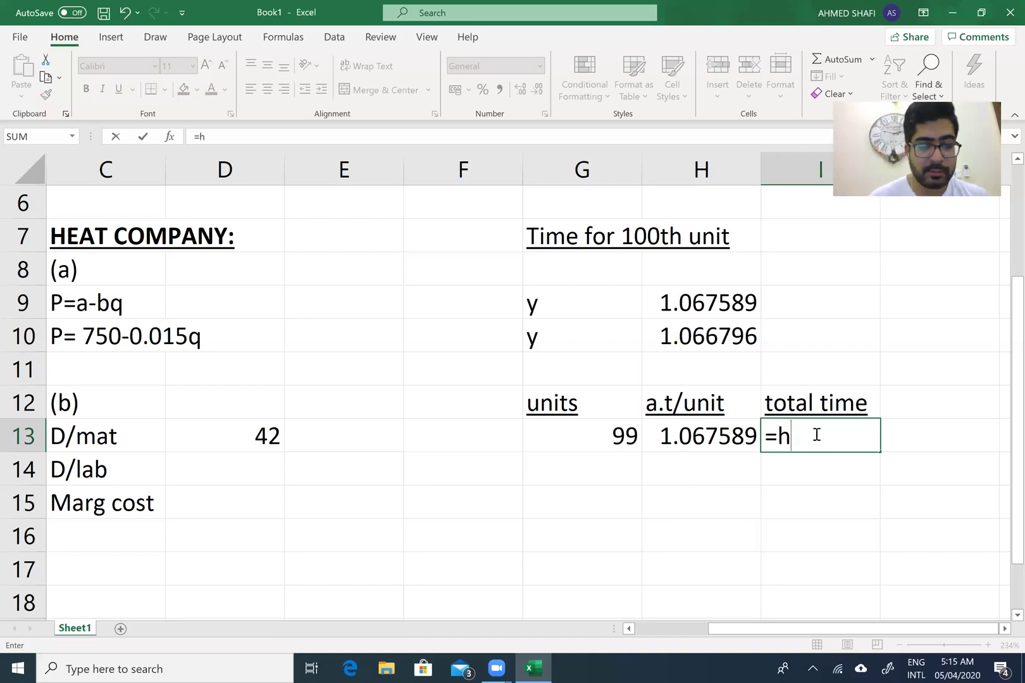
text(13*g13)
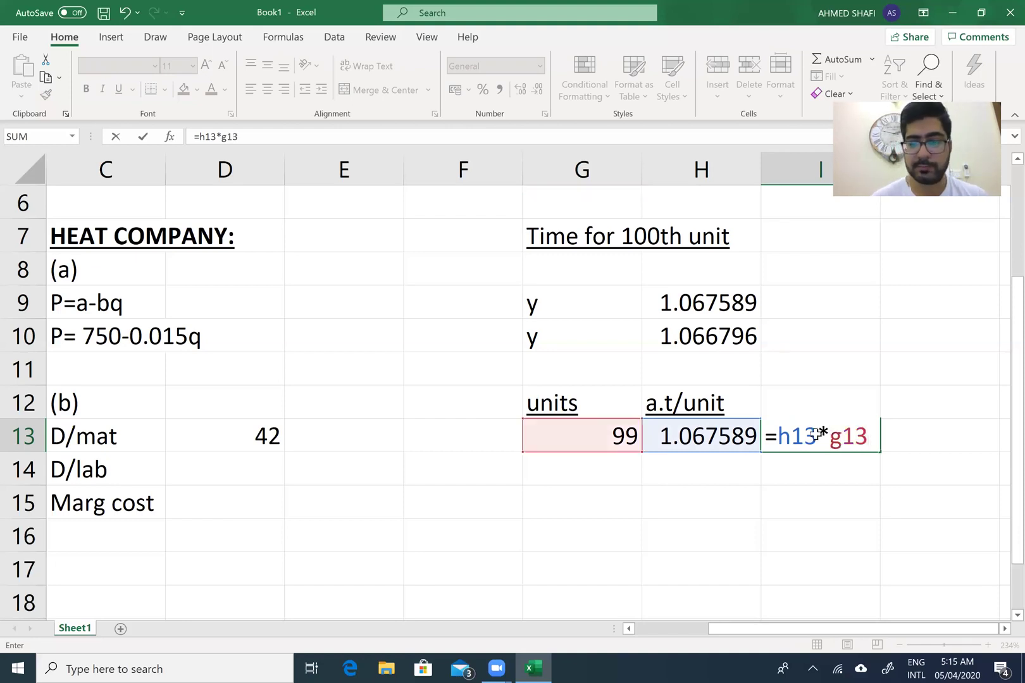
key(Return)
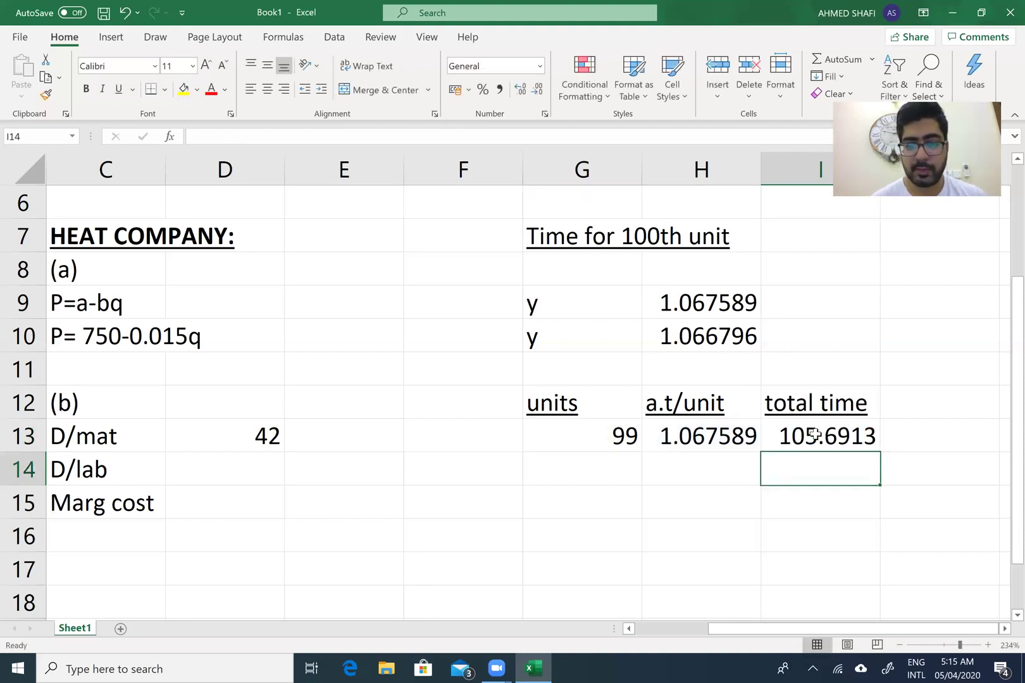
Fill in the 100-unit row with =100 in G14, =1.066796 in H14 and the total time formula =H14*G14 in I14.
click(633, 464)
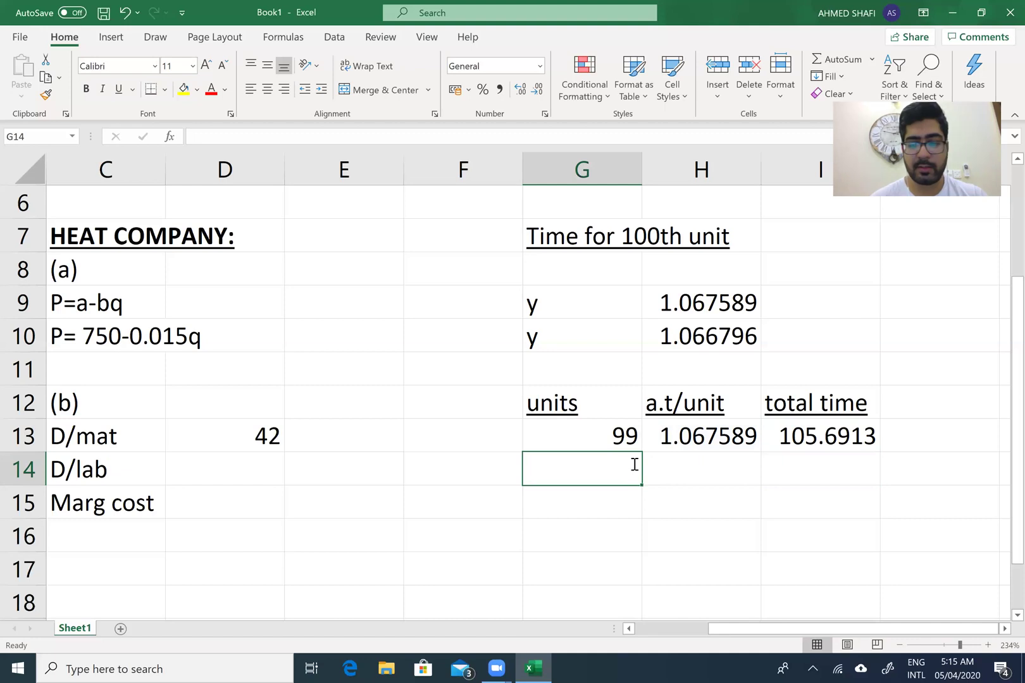
text(=100)
key(Tab)
text(=1.)
text(066)
text(796)
key(Tab)
text(=h14*g14)
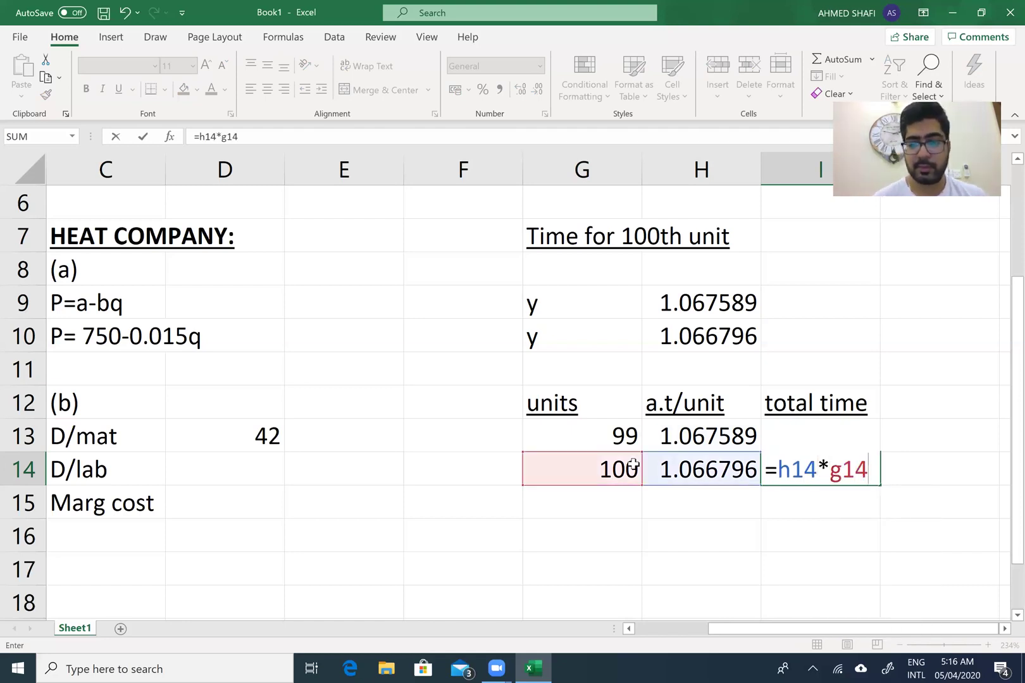
key(Return)
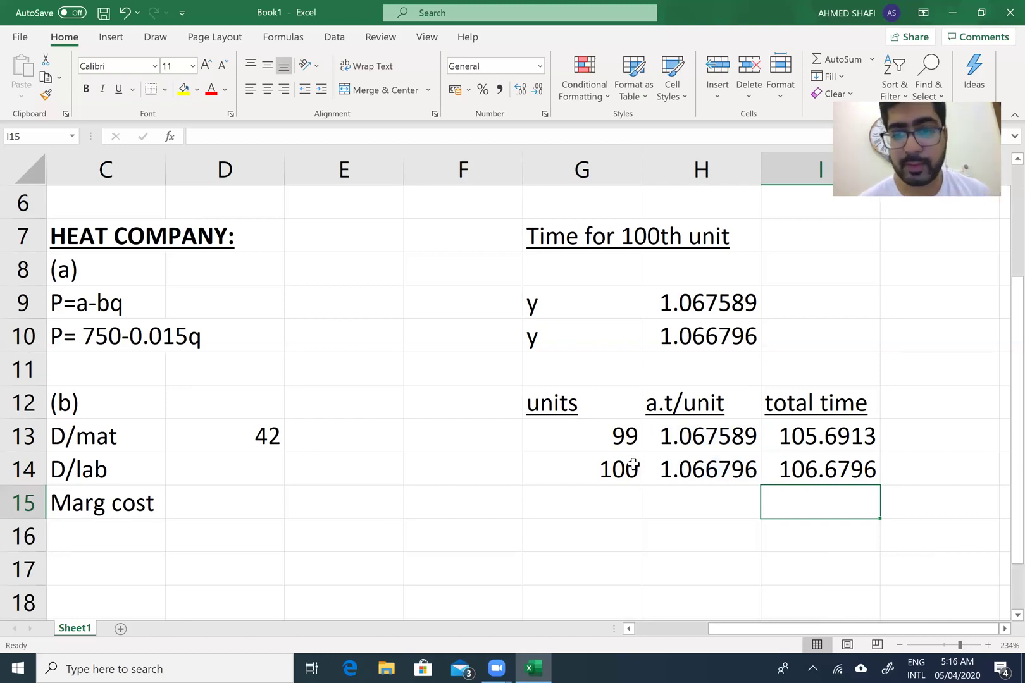
Underline the 100-unit row's figures in G14:I14.
click(608, 497)
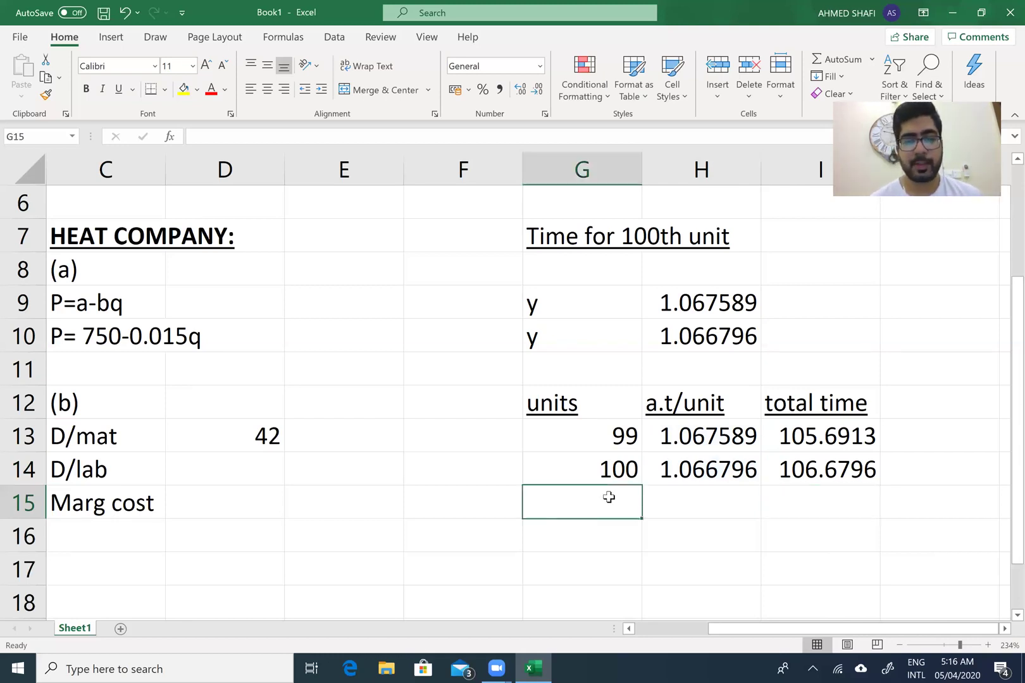
click(612, 476)
key(shift+Right)
key(shift+Right)
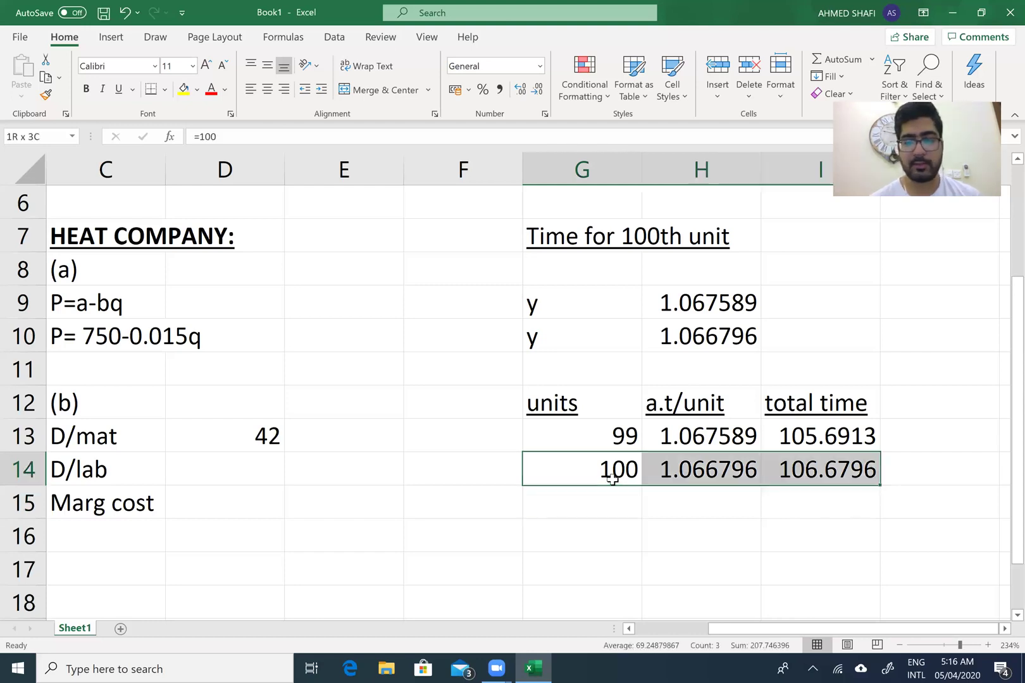
click(118, 90)
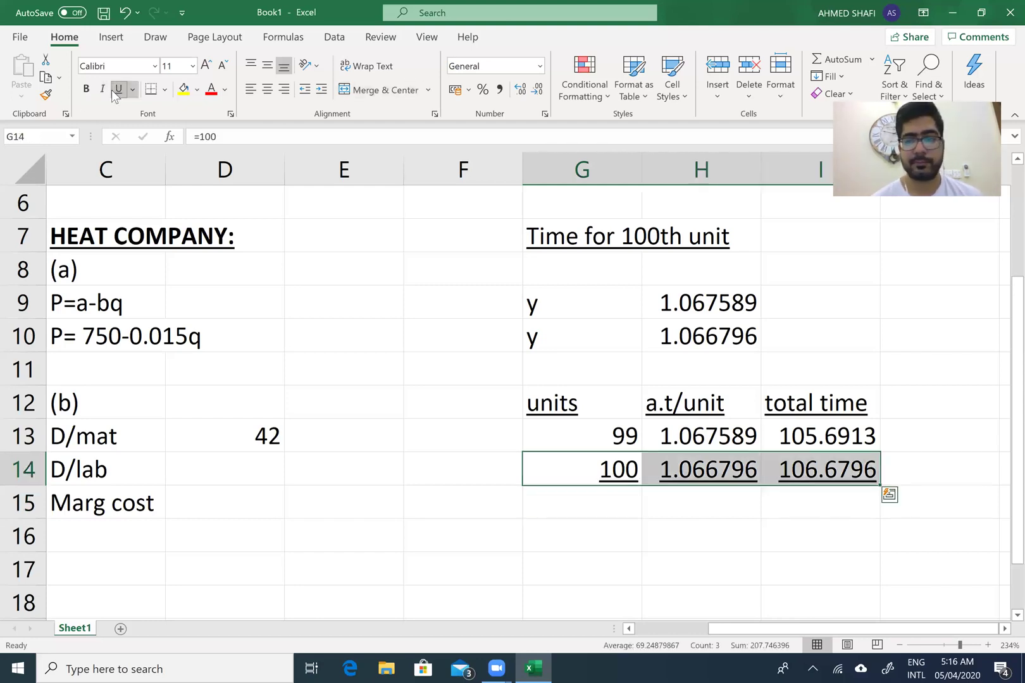
Enter the label "100th unit" in G15, below the 100-unit row.
click(572, 493)
text(100th)
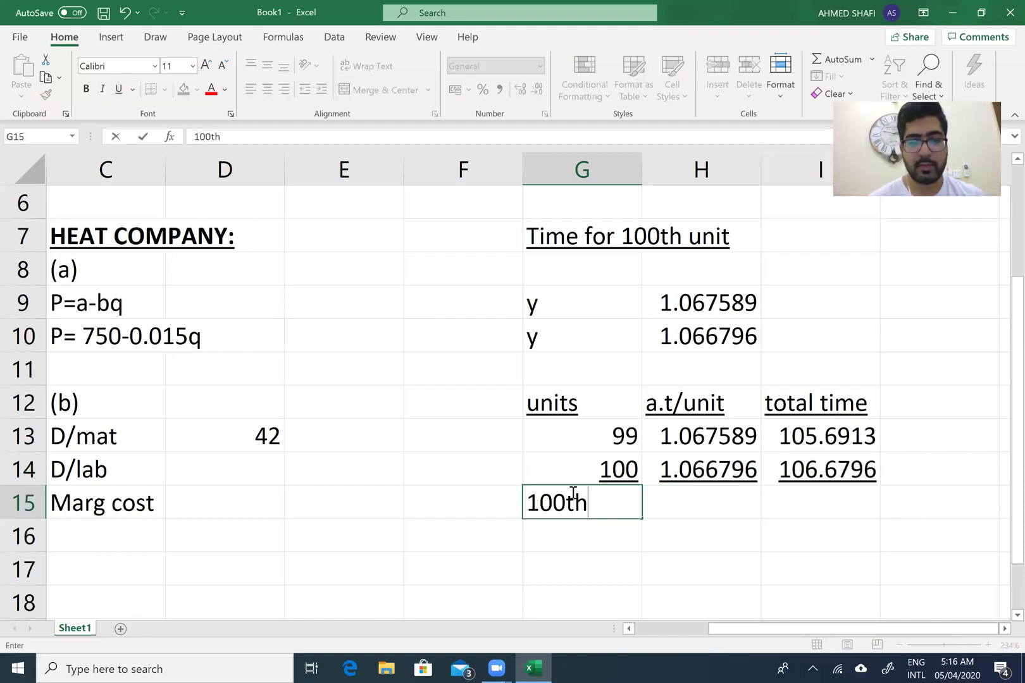
text( uit)
key(BackSpace)
key(BackSpace)
text(nit)
key(Tab)
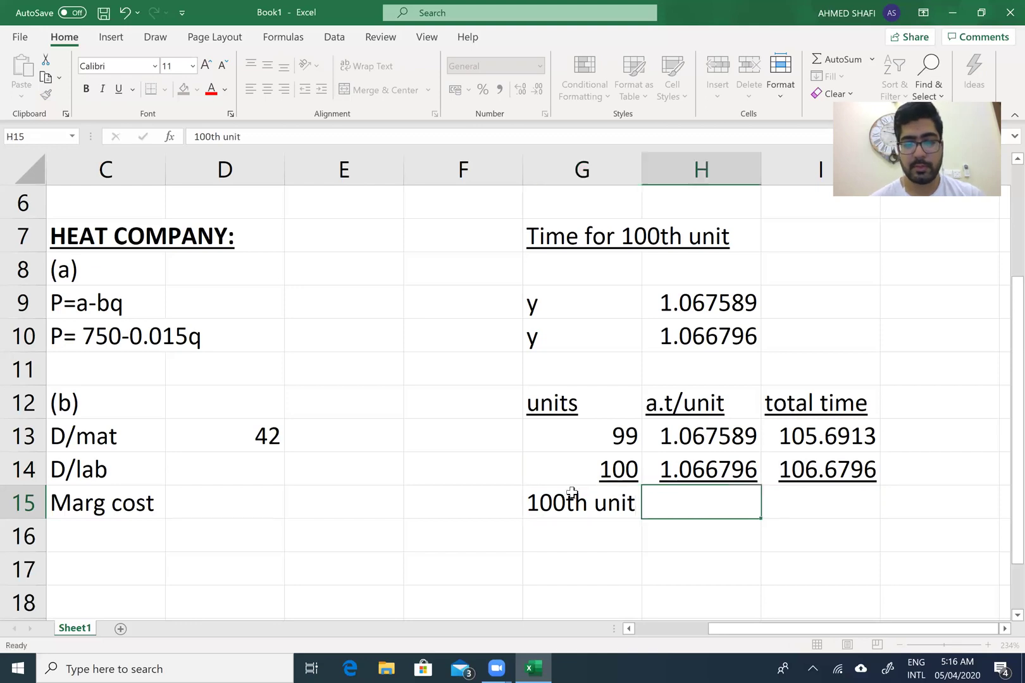
Calculate the 100th unit's time in I15 with the formula =I14-I13 and underline the result.
key(Tab)
text(=)
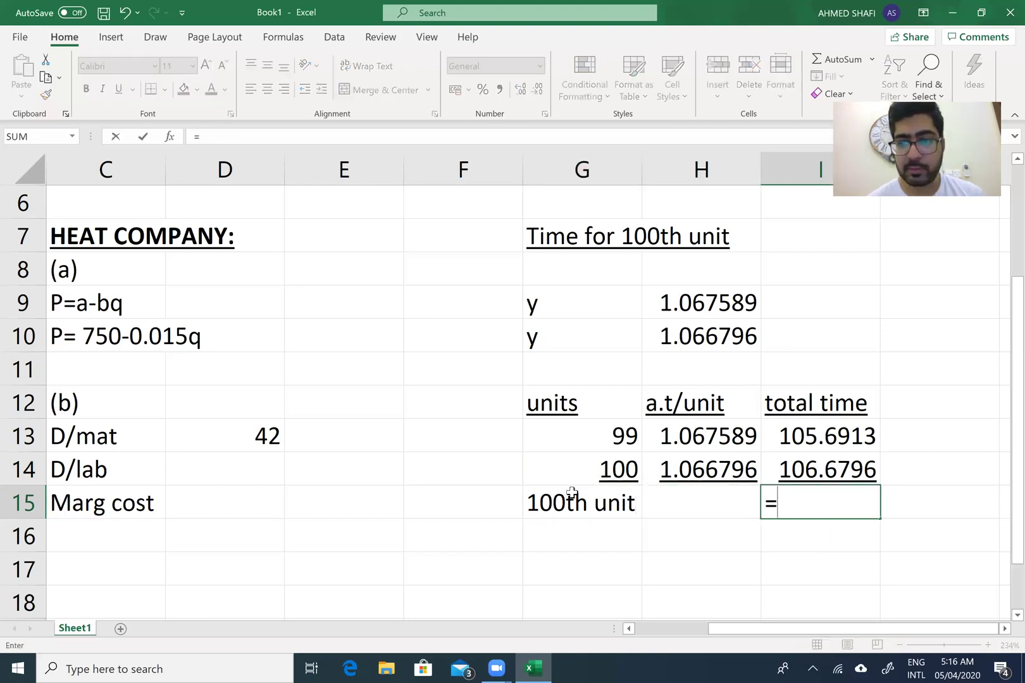
text(i14)
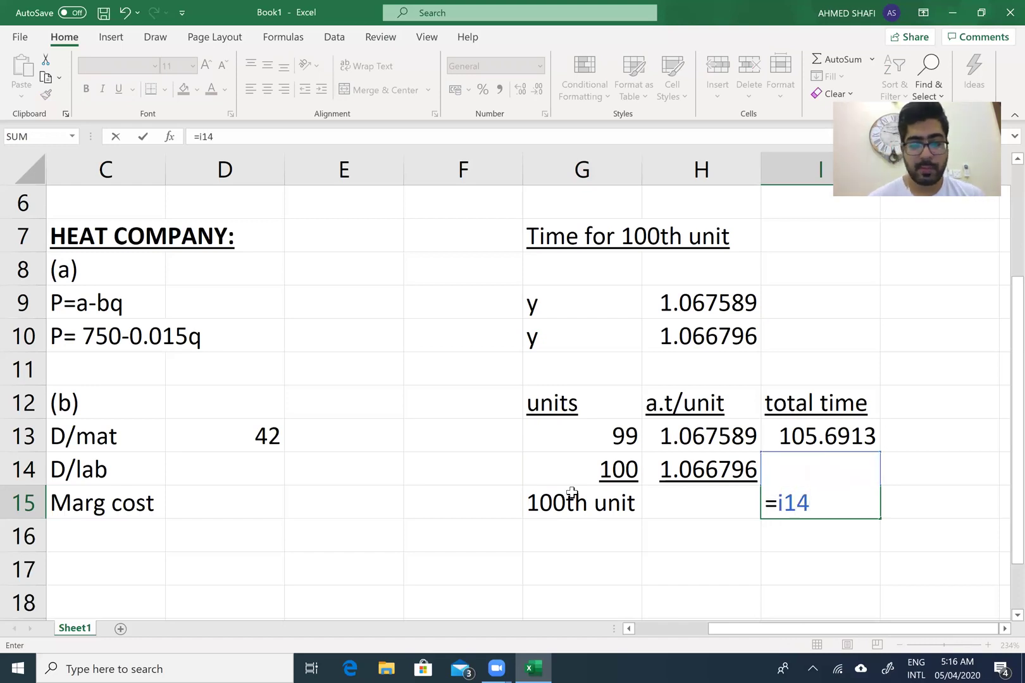
text(-i13)
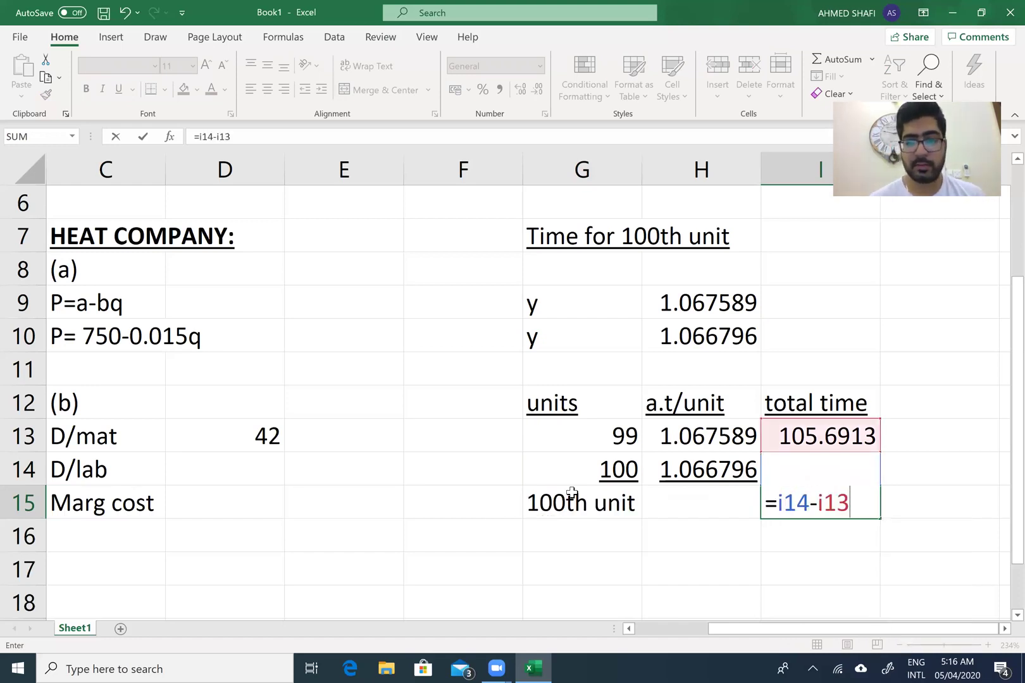
key(Return)
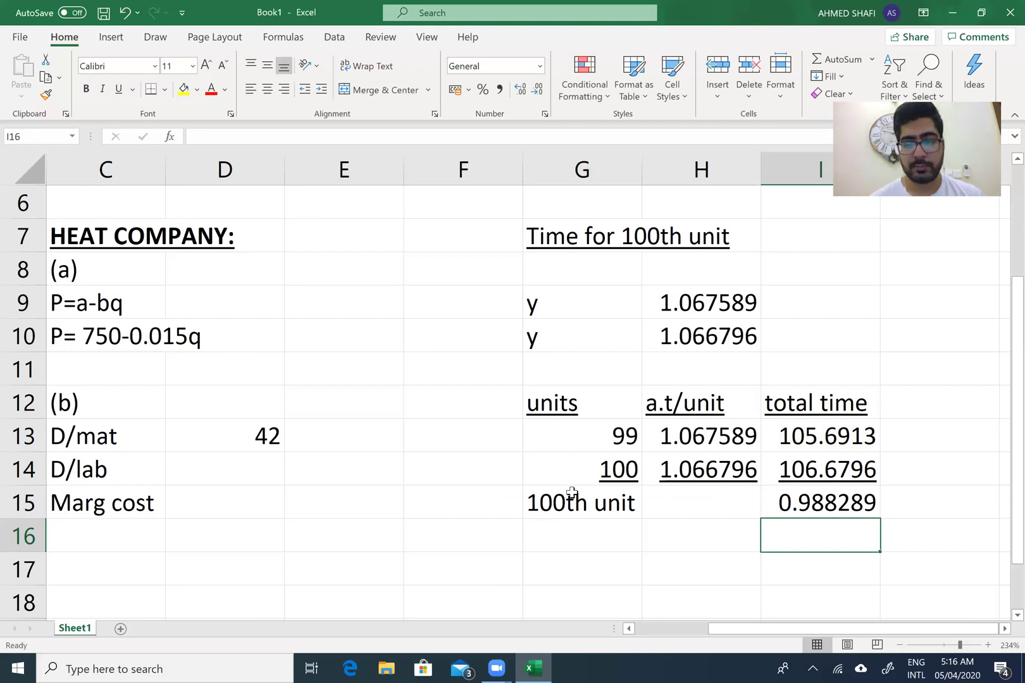
click(821, 506)
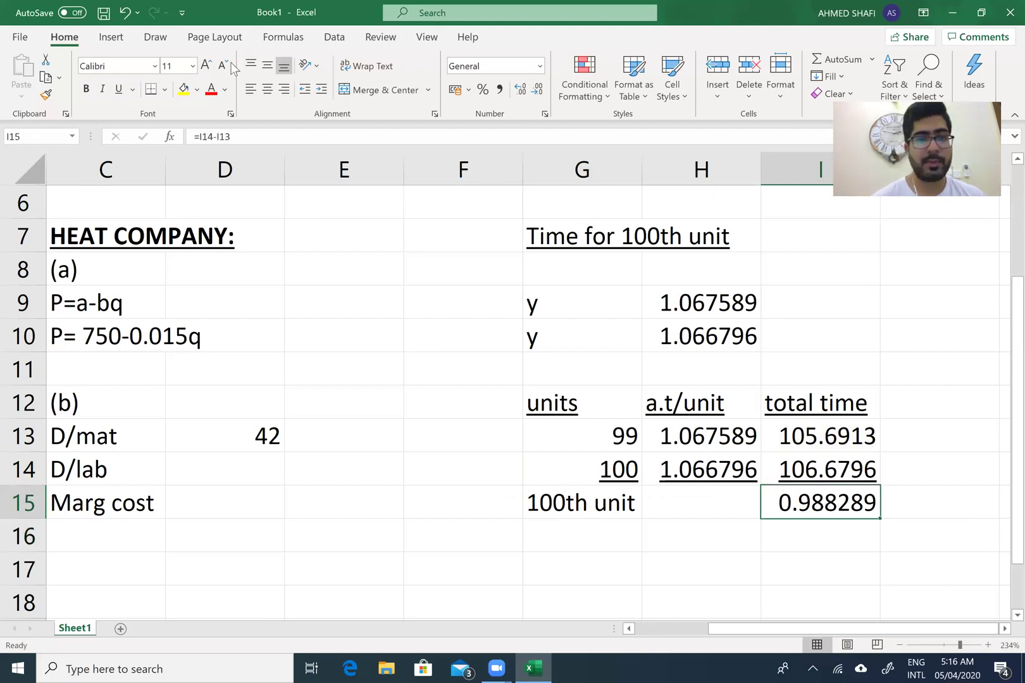
click(118, 88)
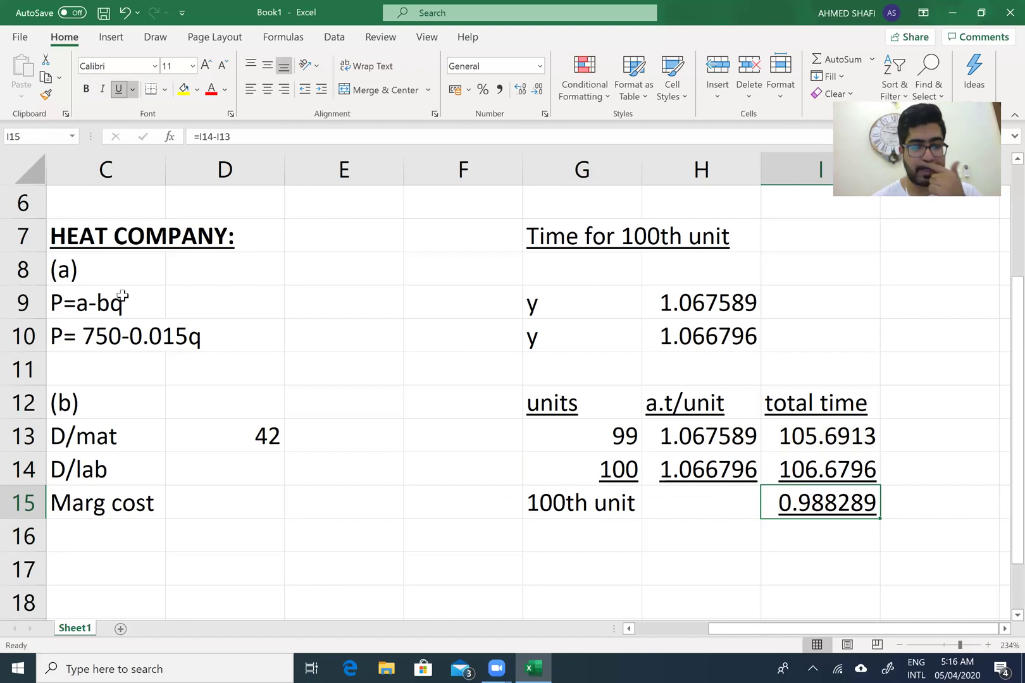
Calculate the direct labour cost in D14 with the formula =I15*8.
click(226, 475)
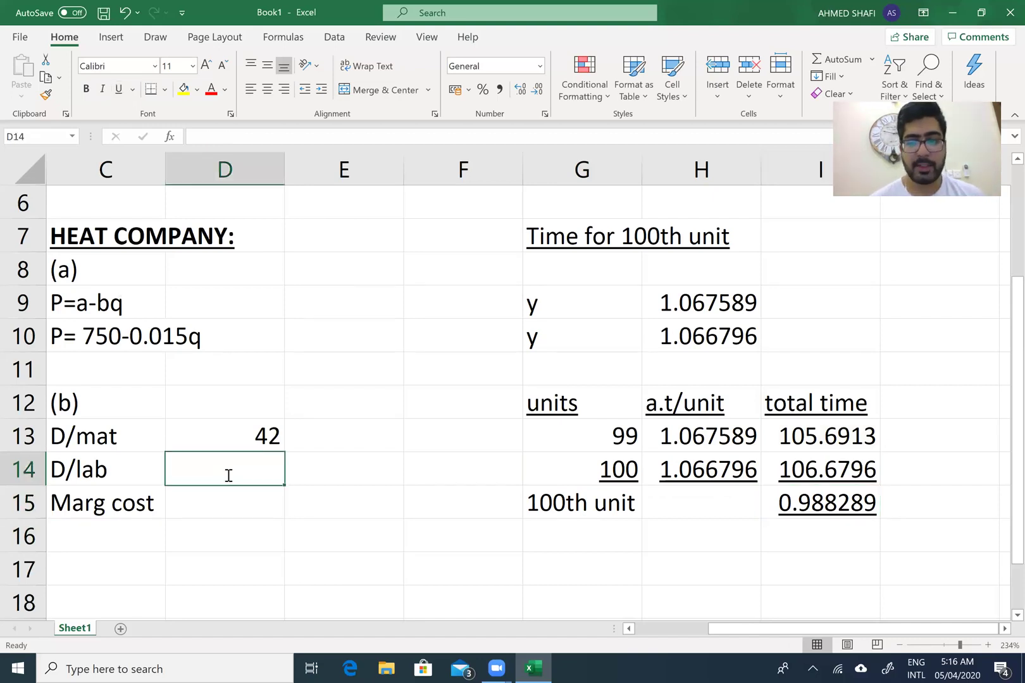
text(=)
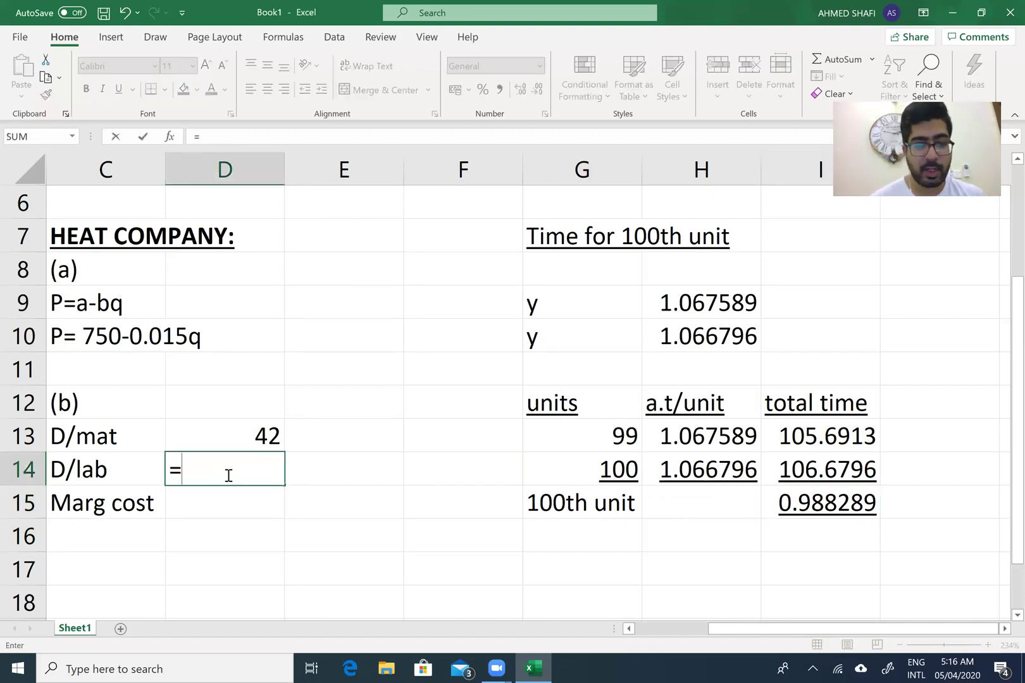
text(i15)
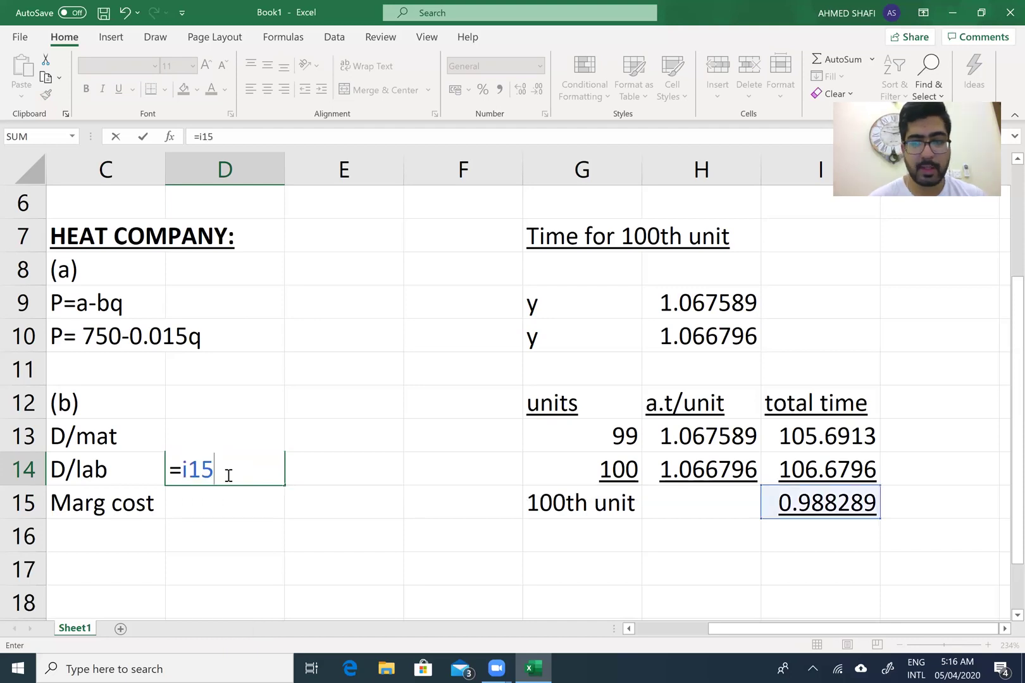
text(*8)
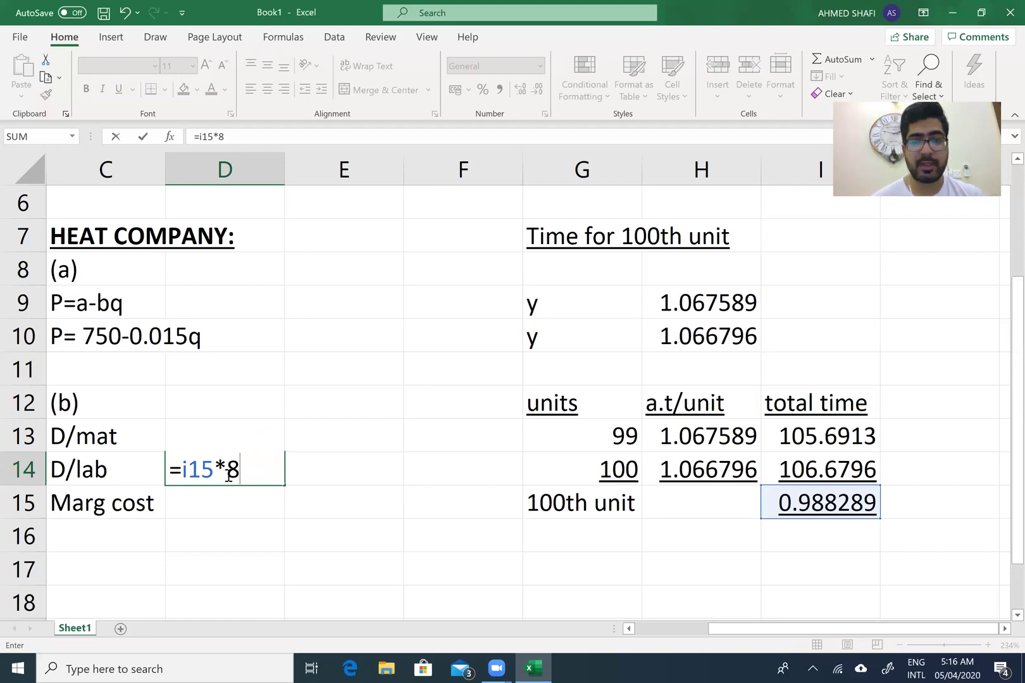
key(Return)
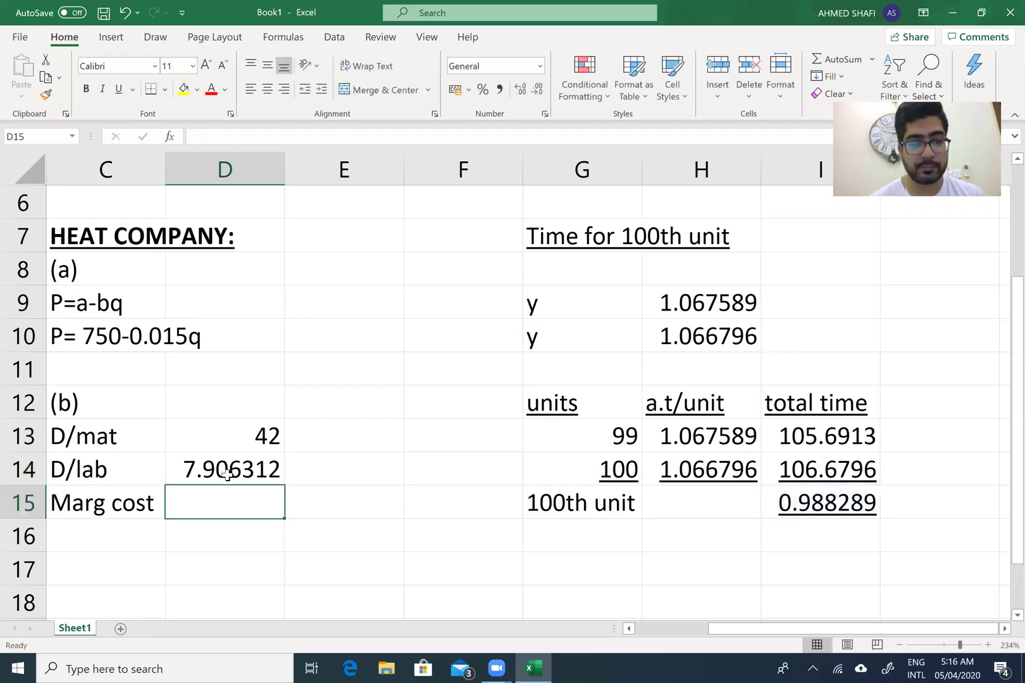
Calculate the marginal cost in D15 as direct material plus direct labour with the formula =D13+D14.
text(=)
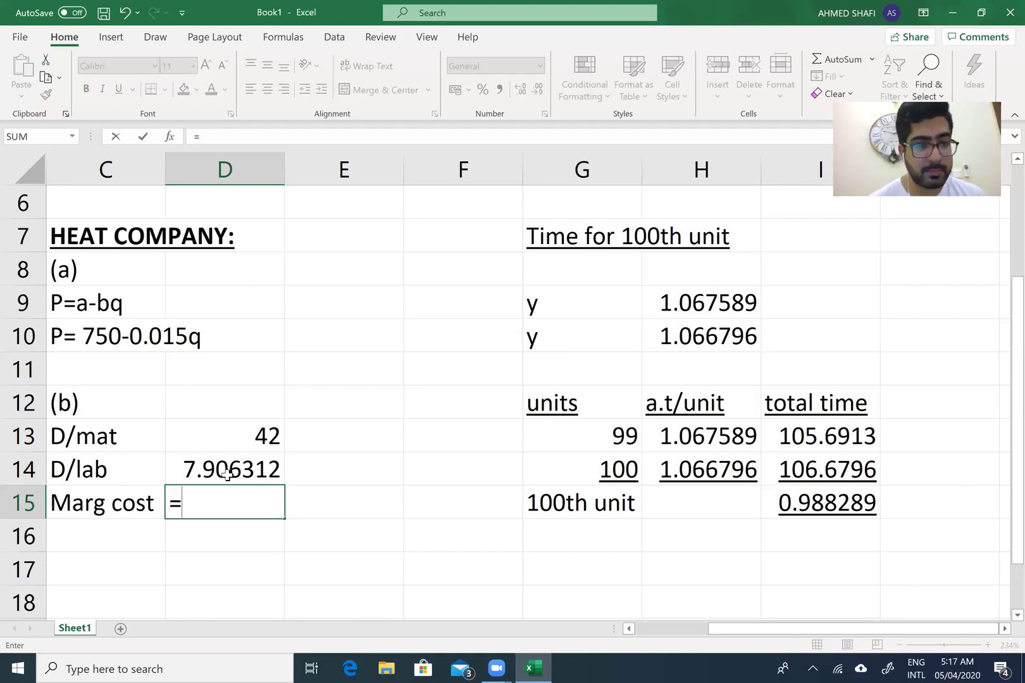
text(d13)
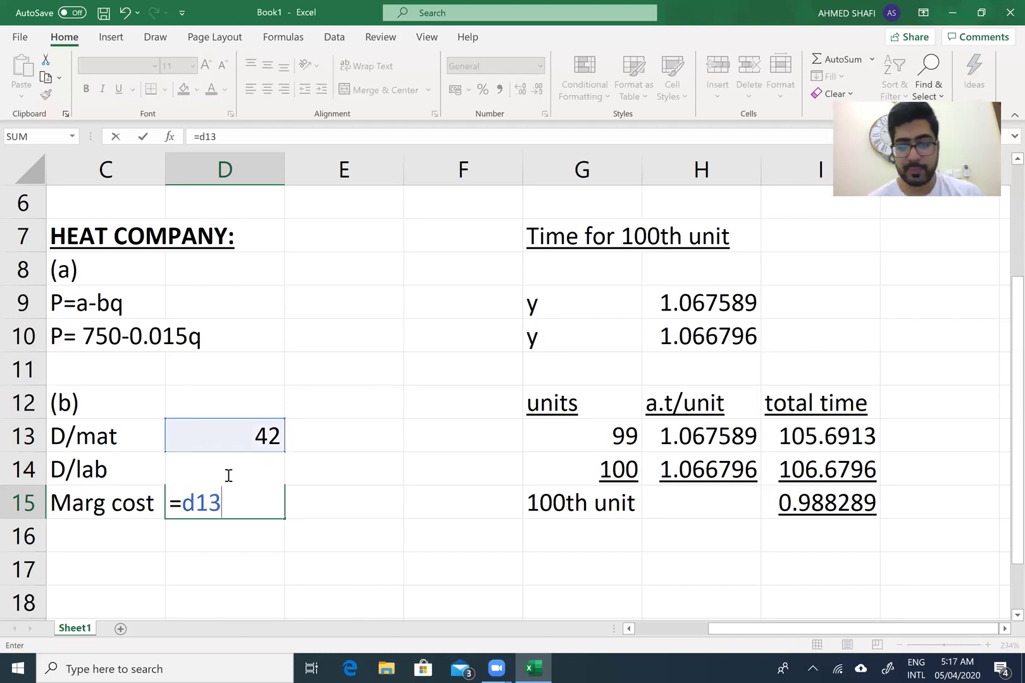
text(+)
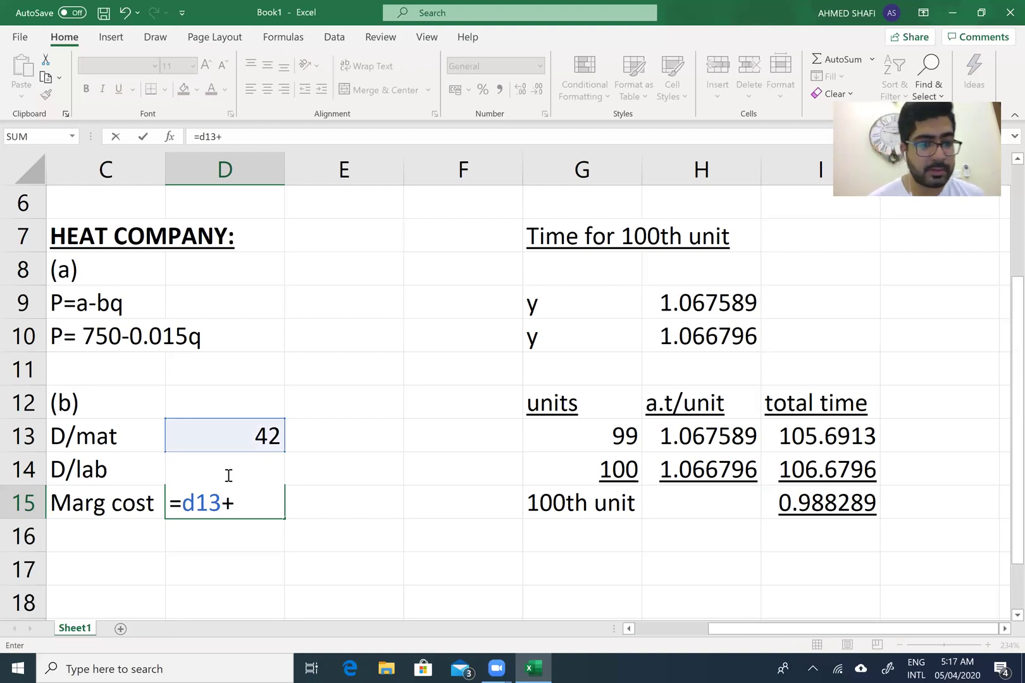
text(d14)
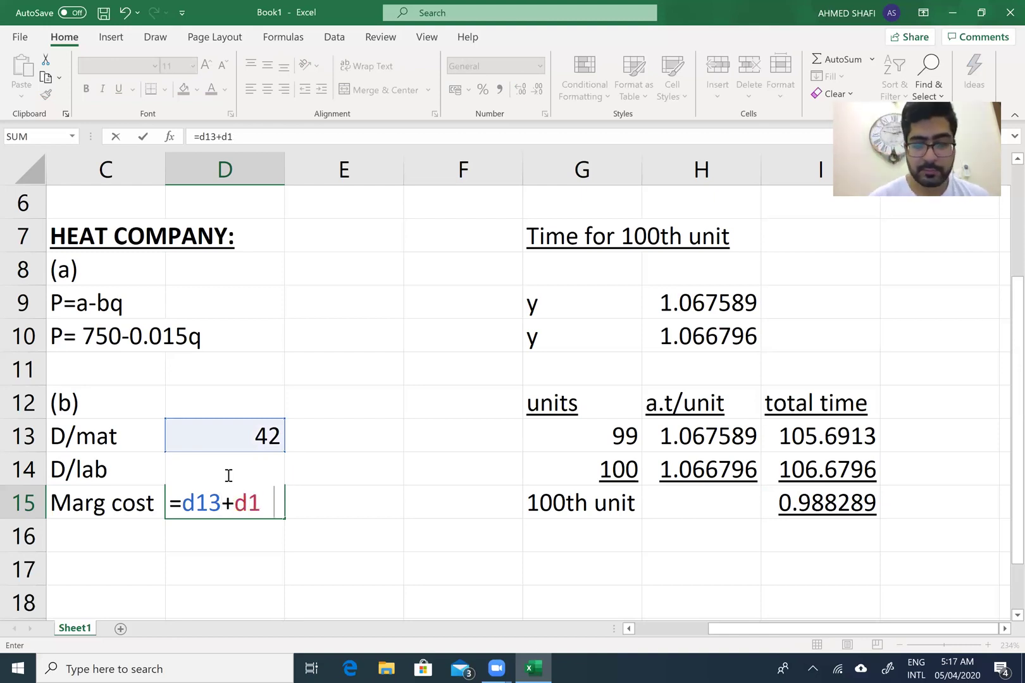
key(Return)
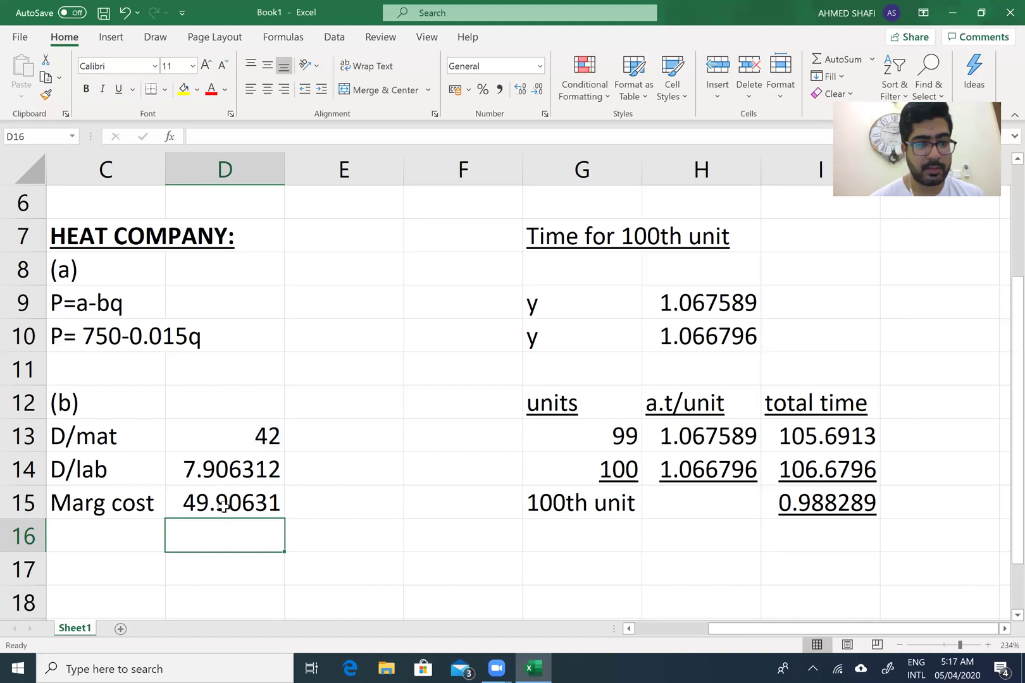
Underline the marginal cost in D15 and the direct labour cost in D14, keeping both figures non-italic.
click(223, 506)
click(119, 93)
click(234, 461)
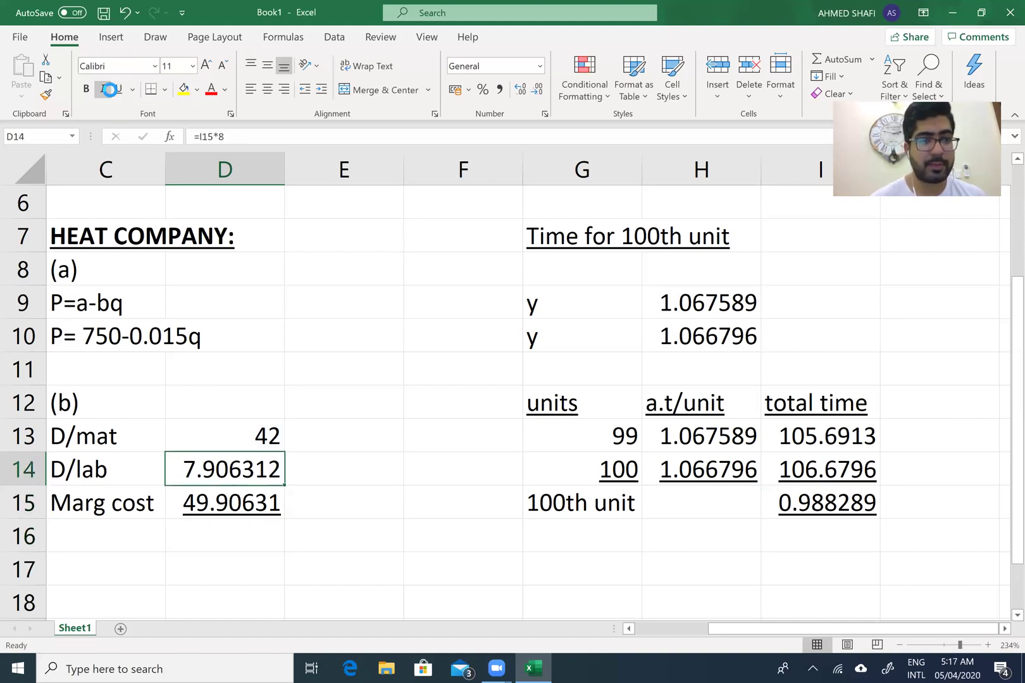
click(108, 90)
click(119, 88)
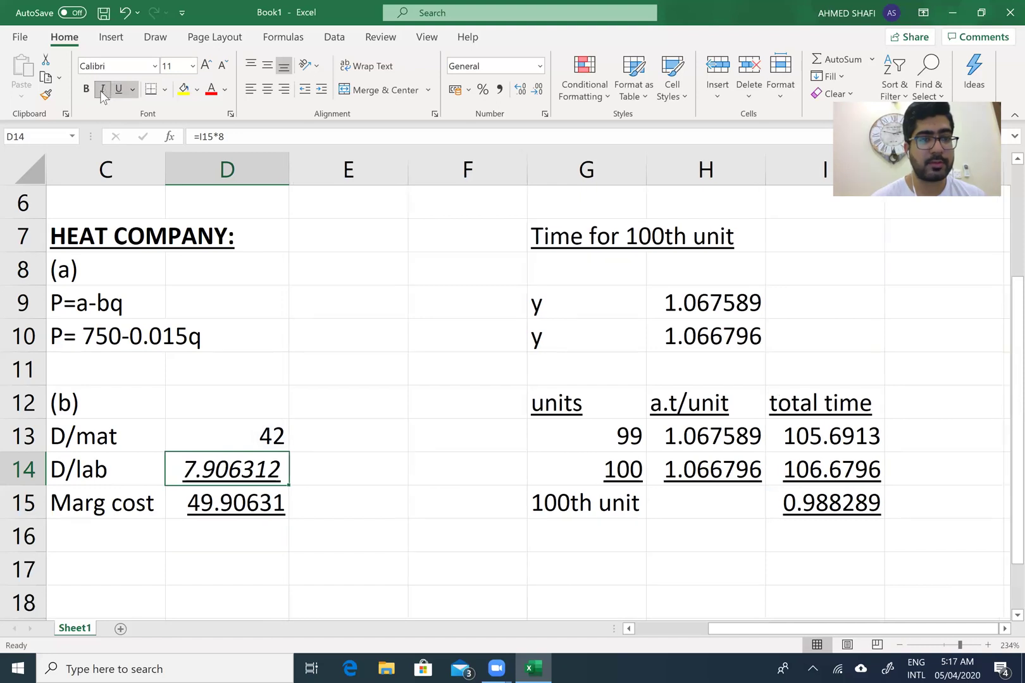
key(ctrl+i)
click(287, 201)
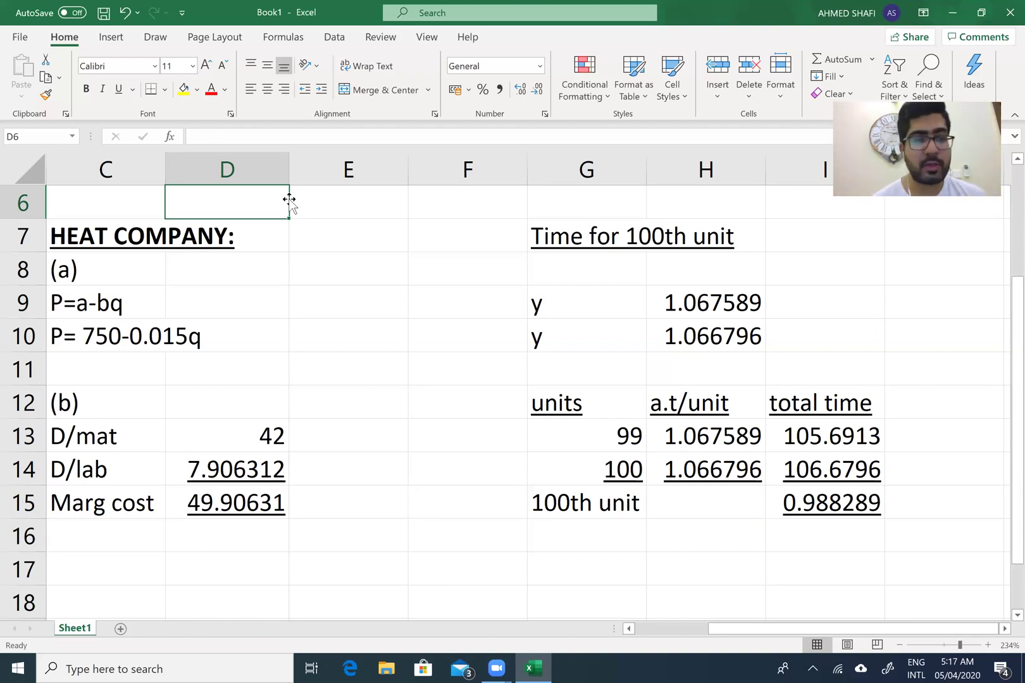
Review the price equations in part (a) and the direct material and direct labour lines in part (b).
click(78, 309)
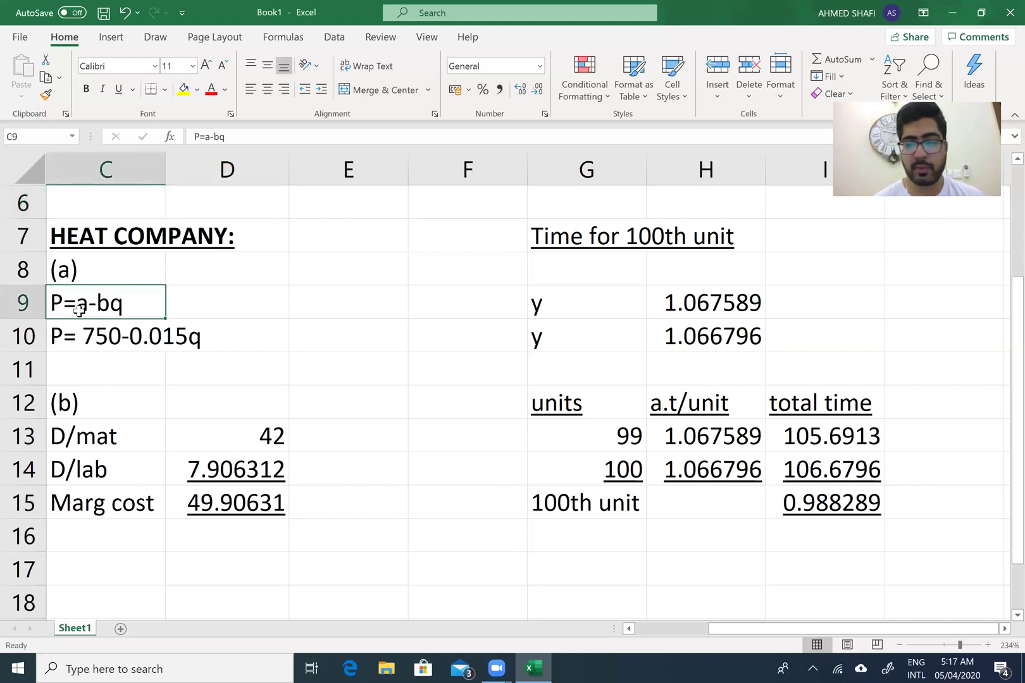
click(117, 336)
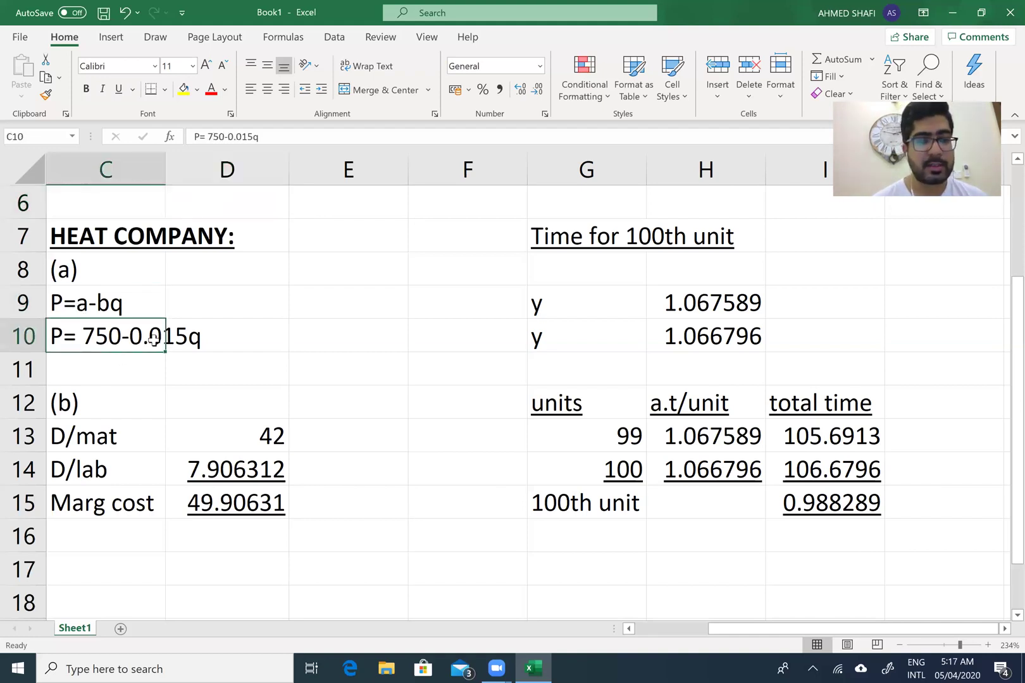
click(140, 434)
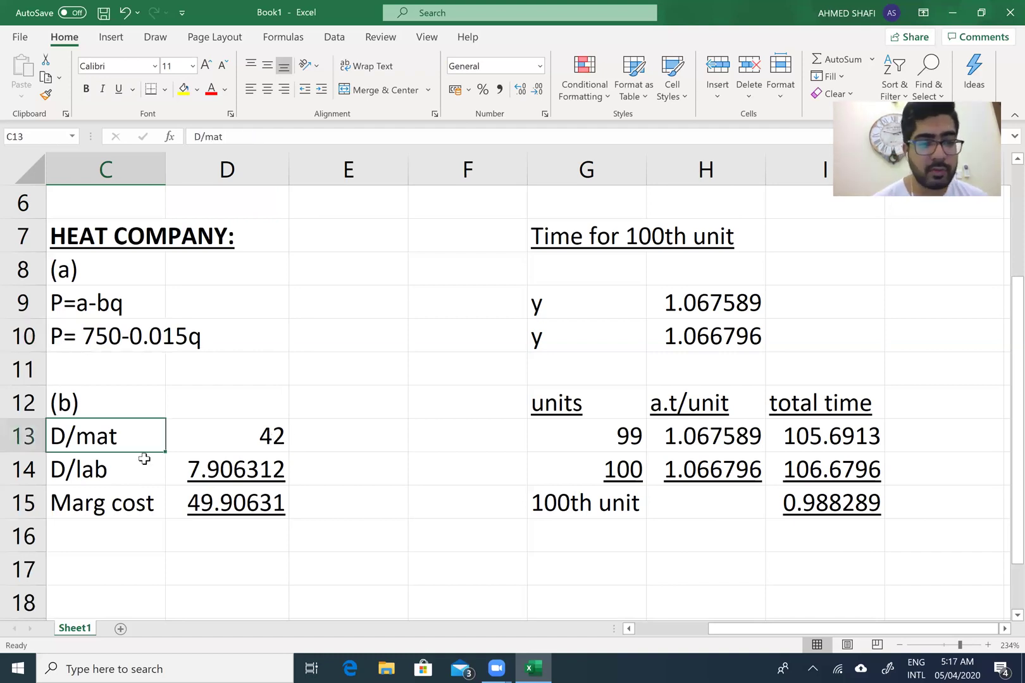
click(144, 458)
key(Right)
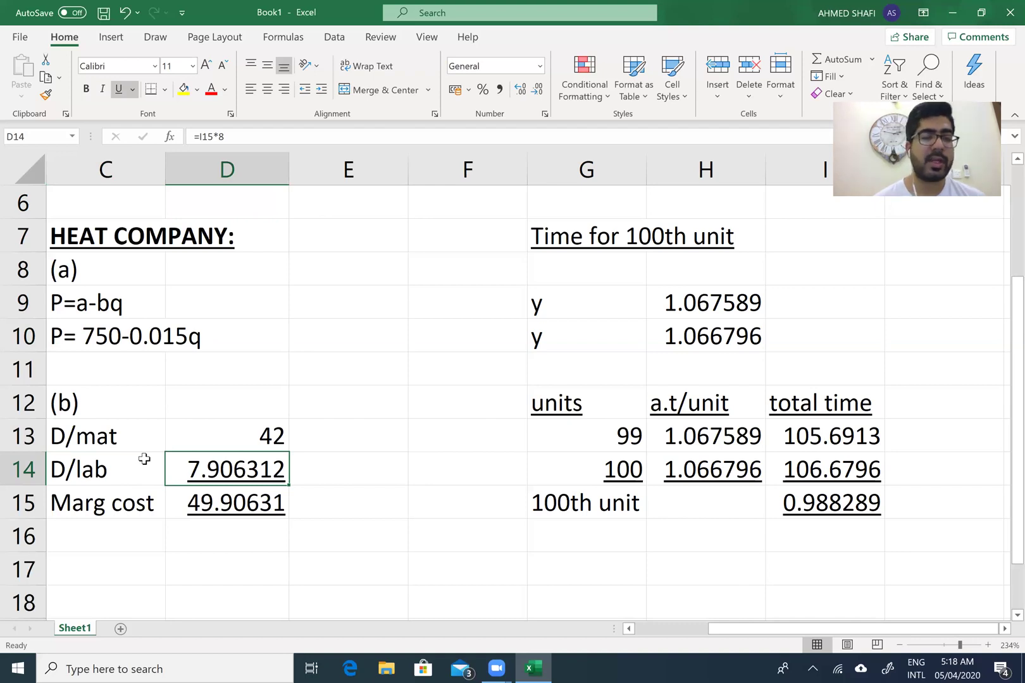
key(Right)
key(Right)
key(Right)
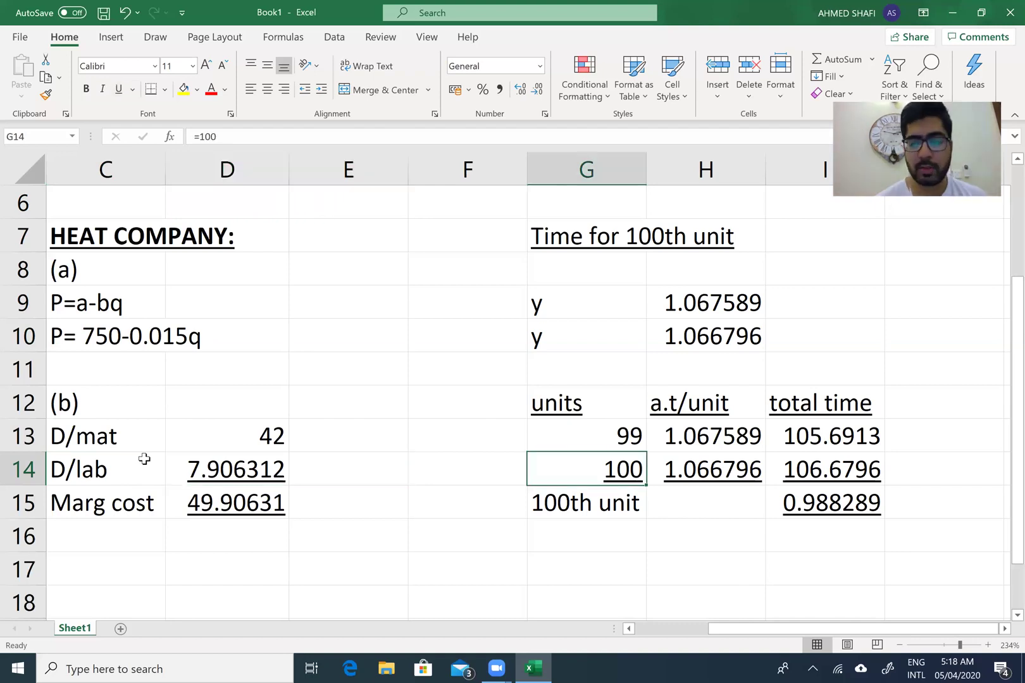
Examine the learning curve formulas behind the average times for 99 and 100 units in H9 and H10.
key(Up)
key(Up)
key(Up)
key(Up)
key(Up)
key(Right)
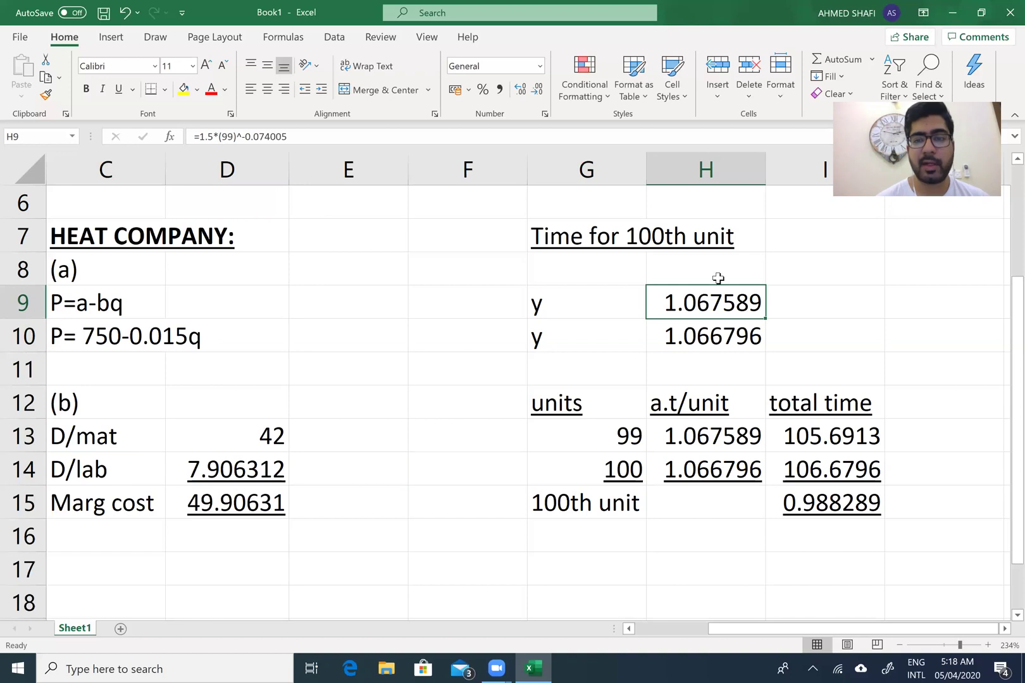
double_click(721, 297)
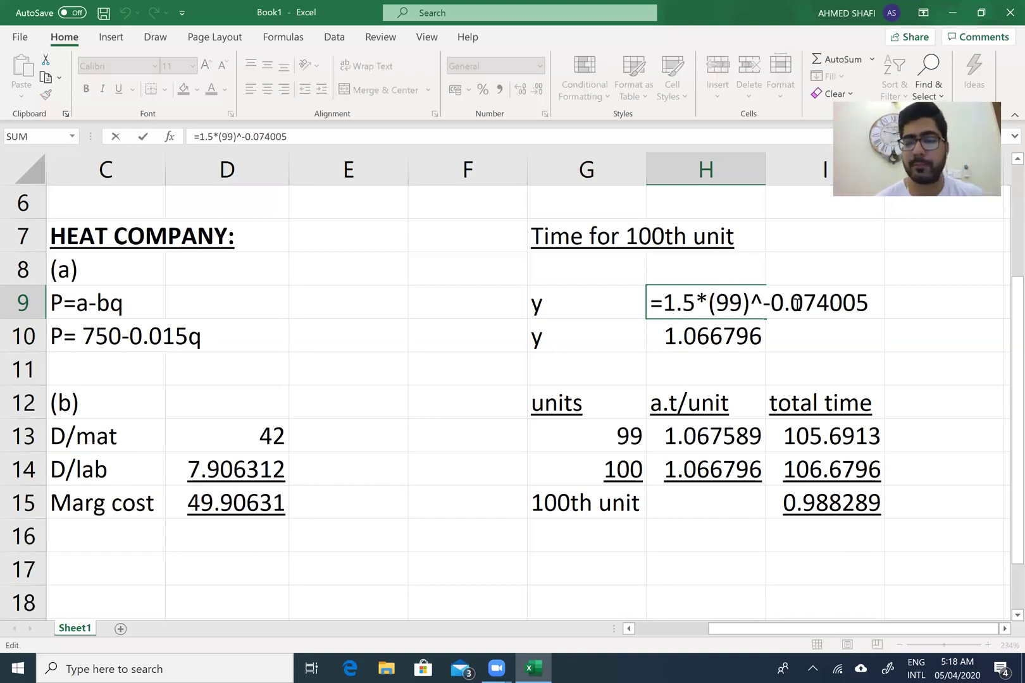
key(Return)
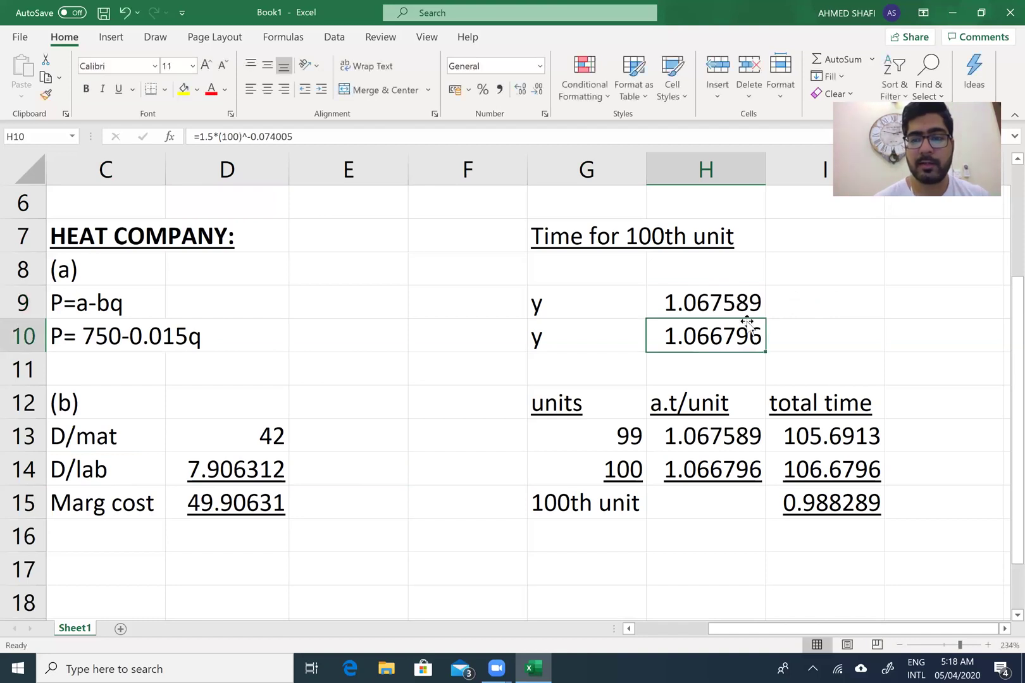
key(Up)
click(744, 342)
double_click(744, 342)
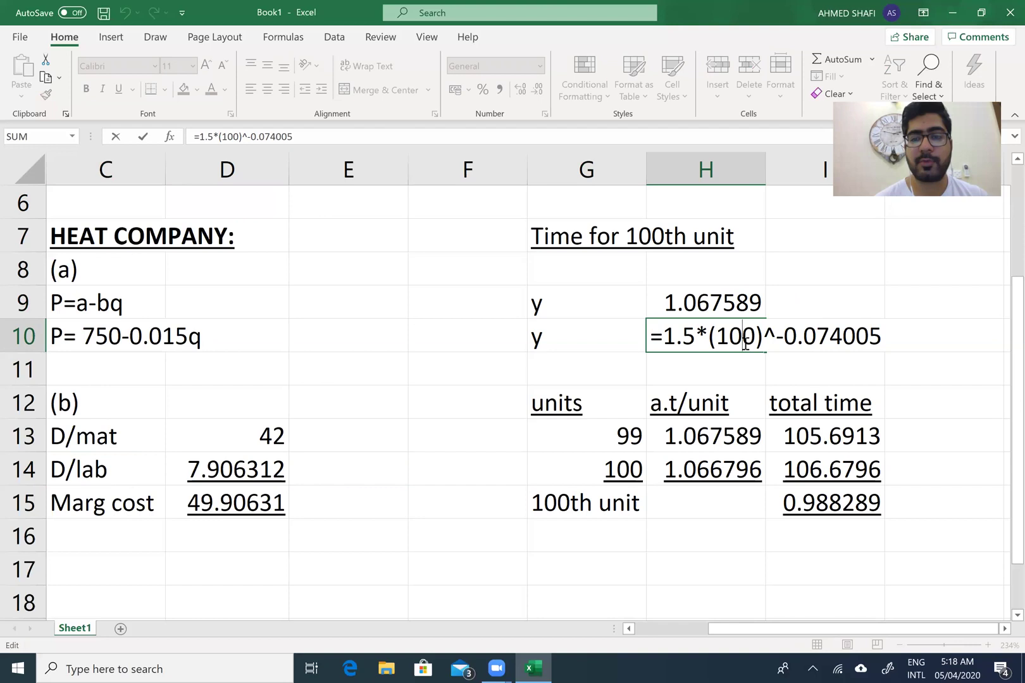
key(Return)
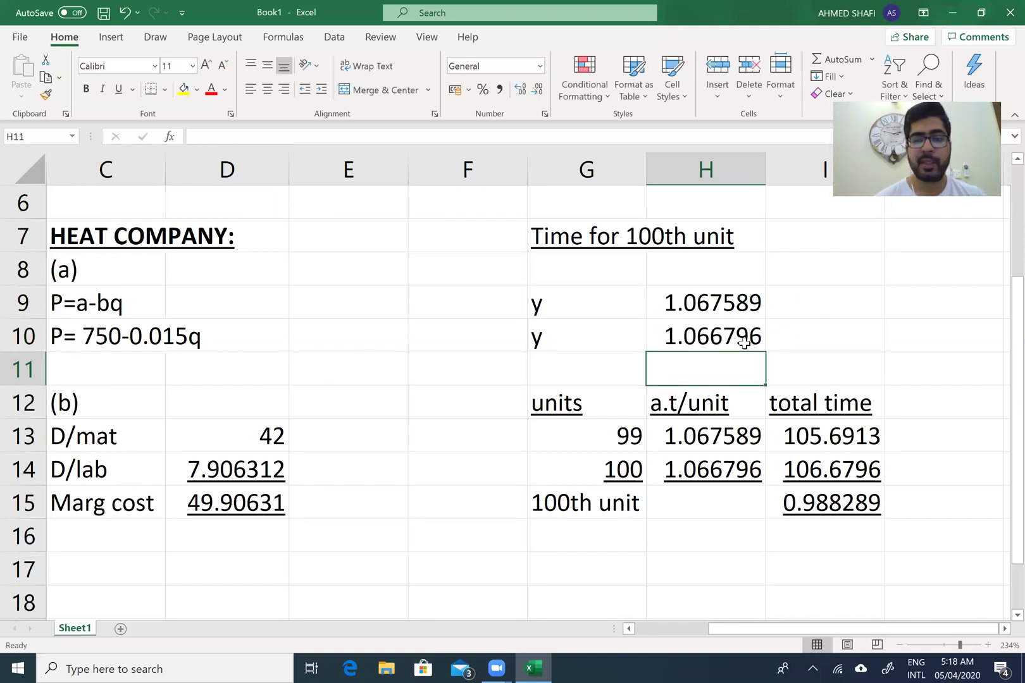
Trace the 100th unit's time through the units table and check the direct labour formula in D14 that uses it.
click(689, 438)
click(849, 438)
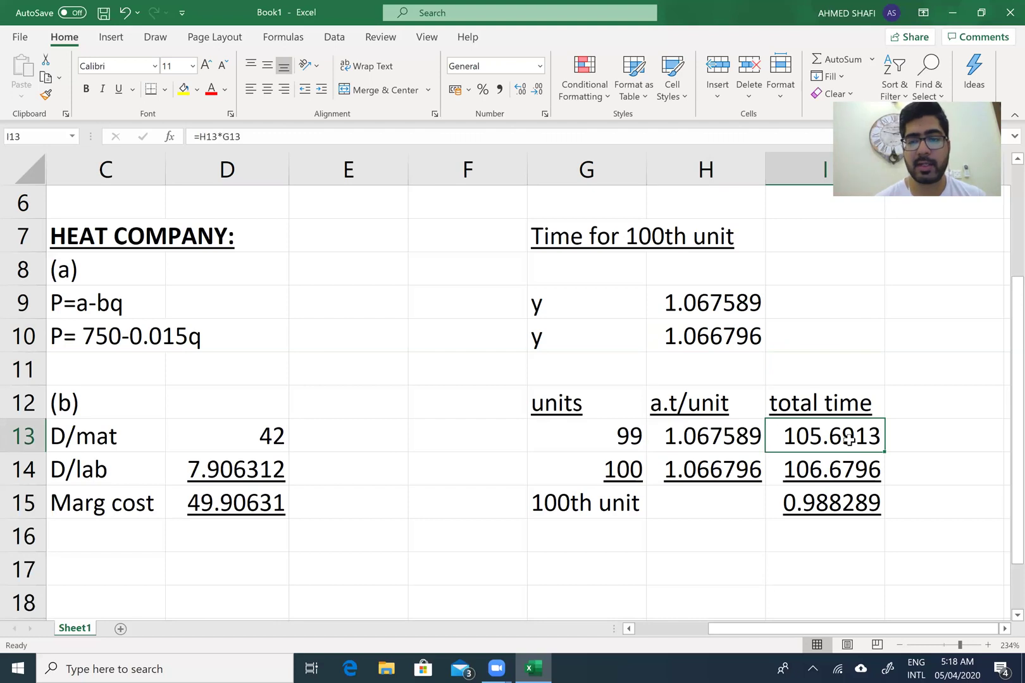
click(630, 484)
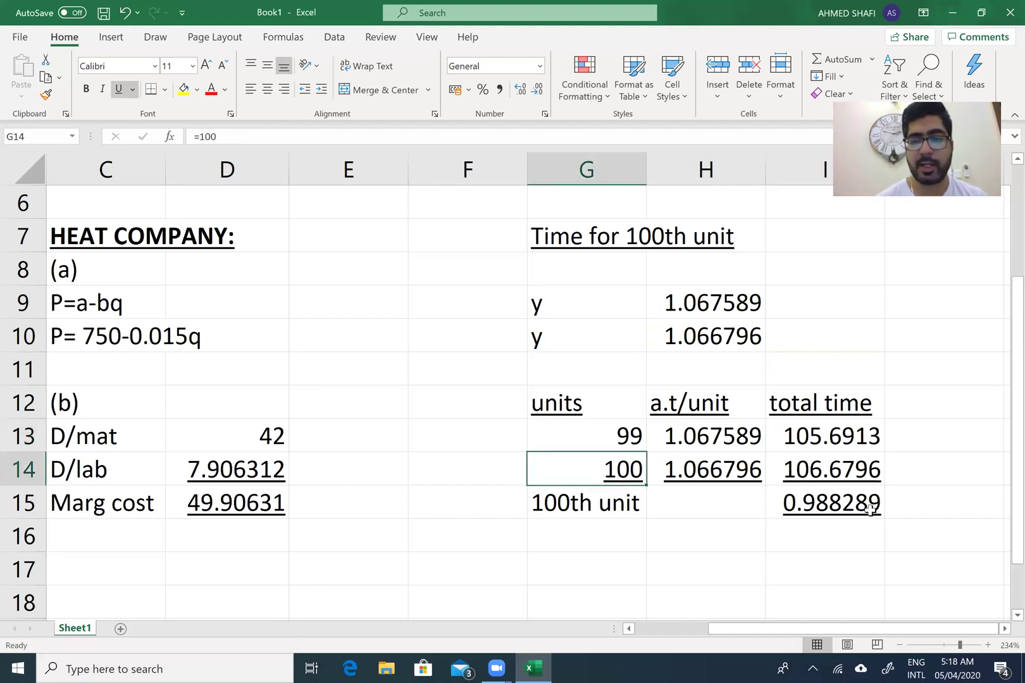
click(871, 510)
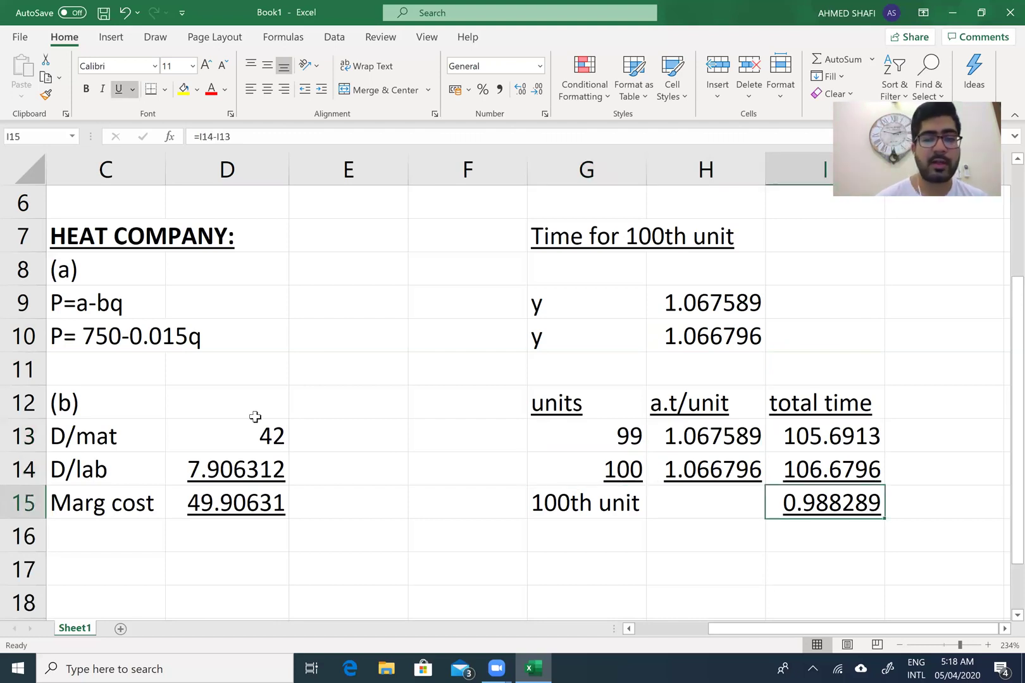
click(229, 471)
double_click(229, 470)
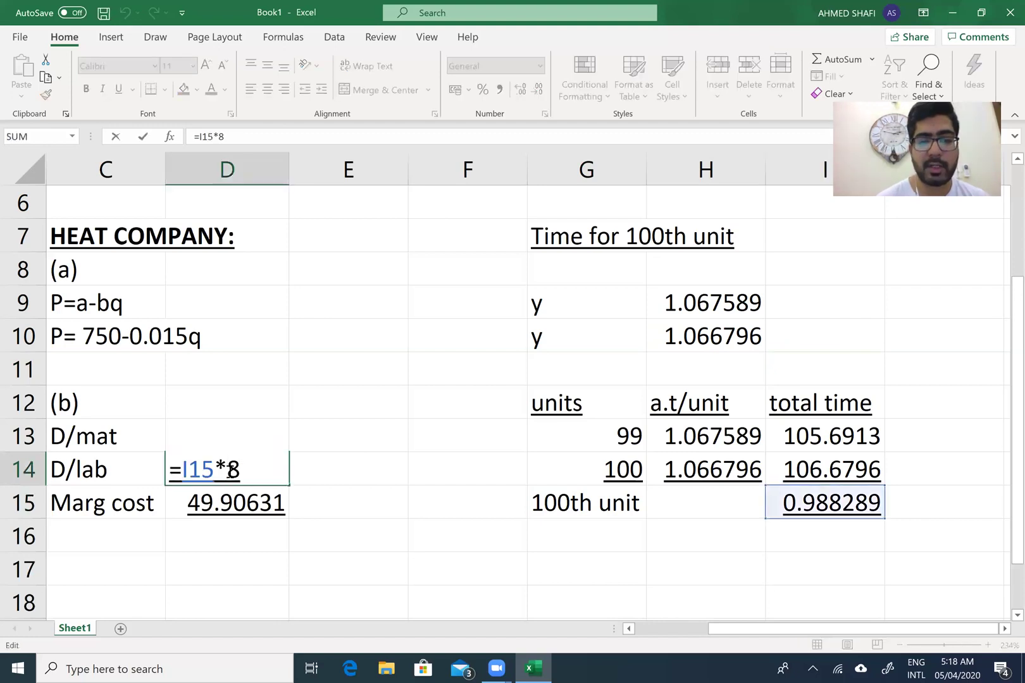
key(Return)
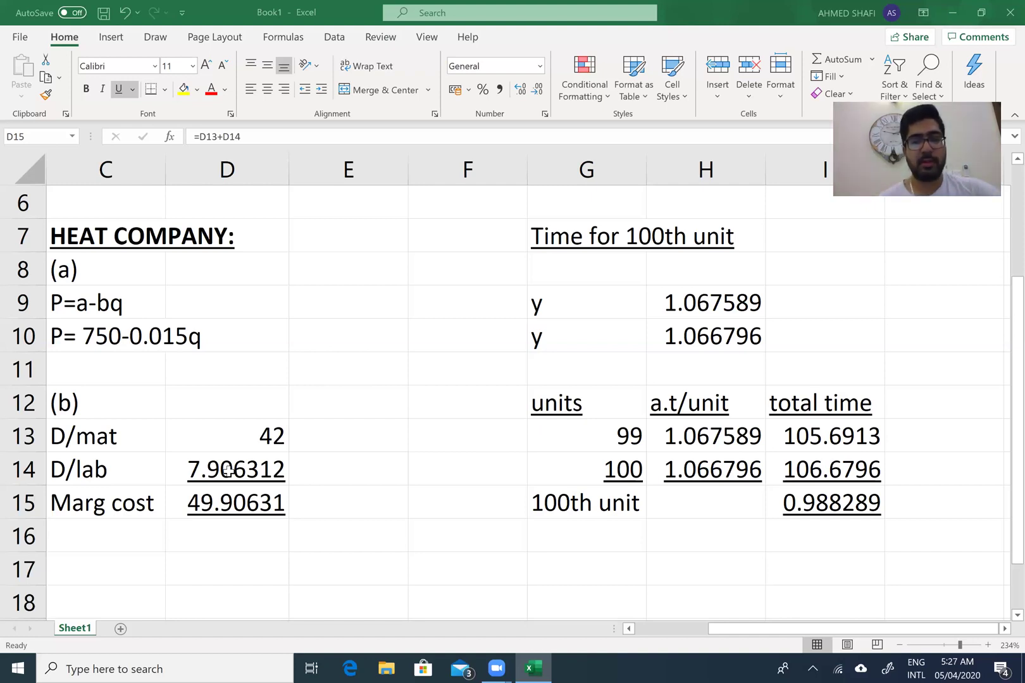
Enter the part label (c) in C17, below the marginal cost working.
key(ctrl+v)
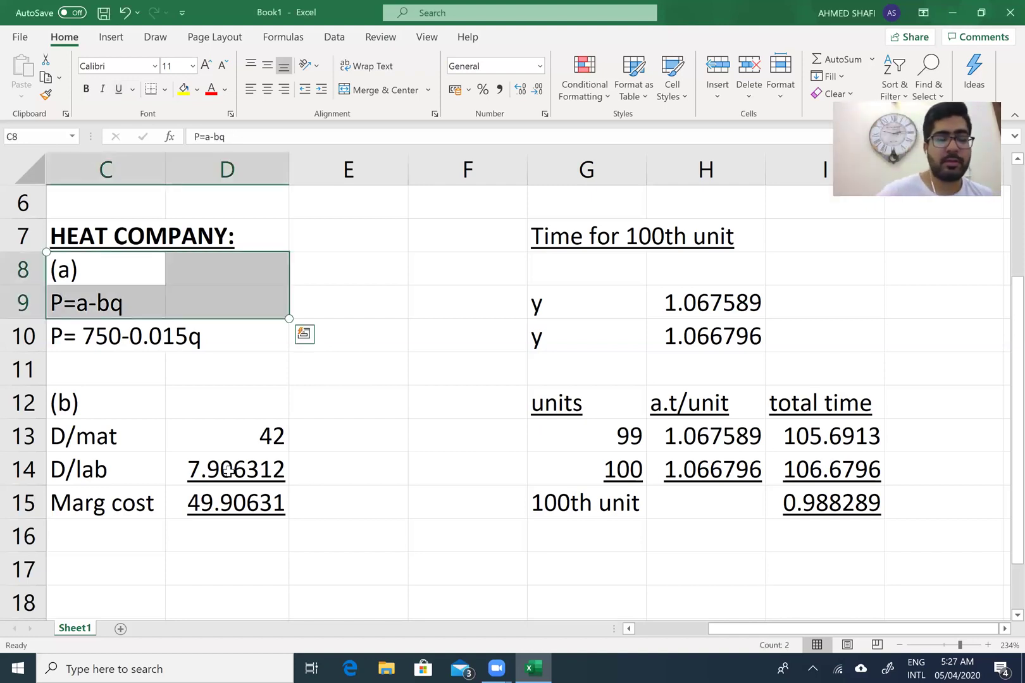
scroll(9, 317, down, 2)
click(89, 371)
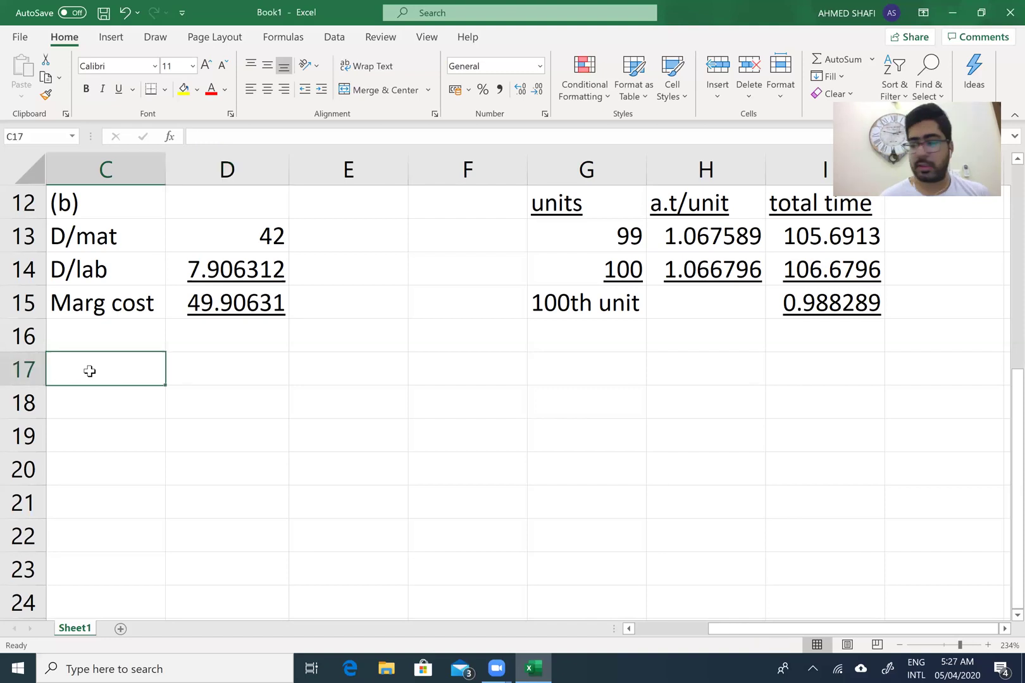
text((cv)
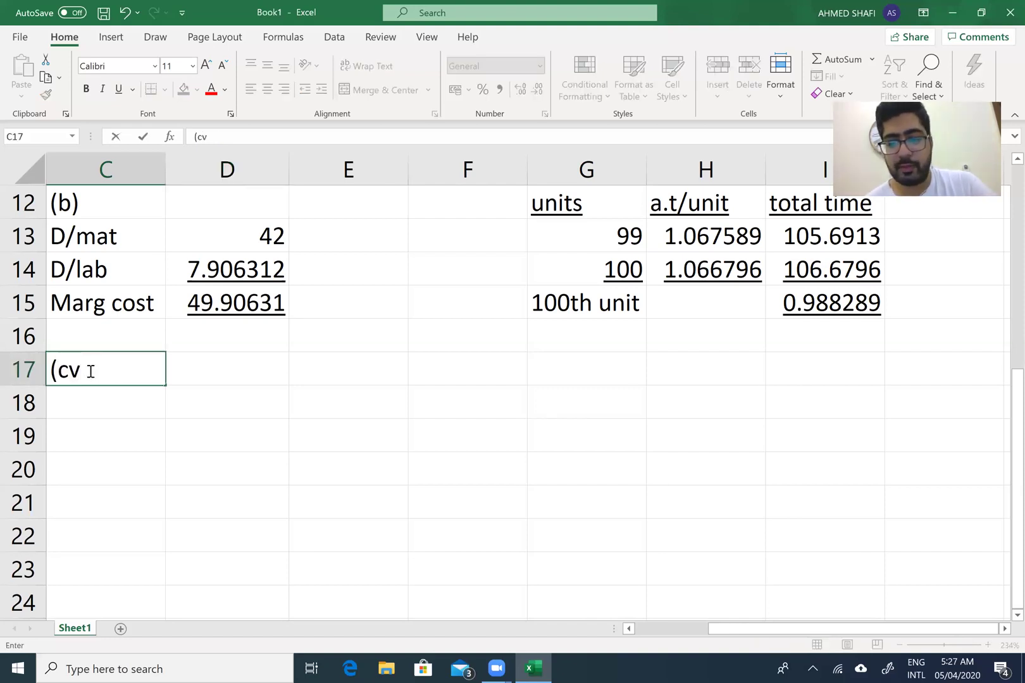
key(BackSpace)
text())
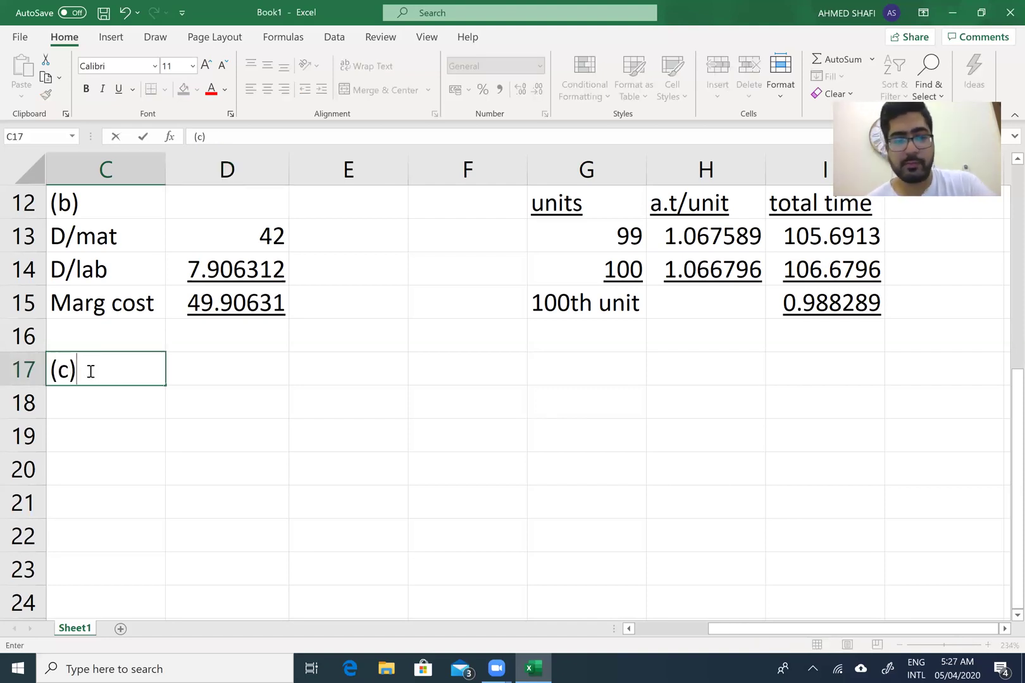
key(Return)
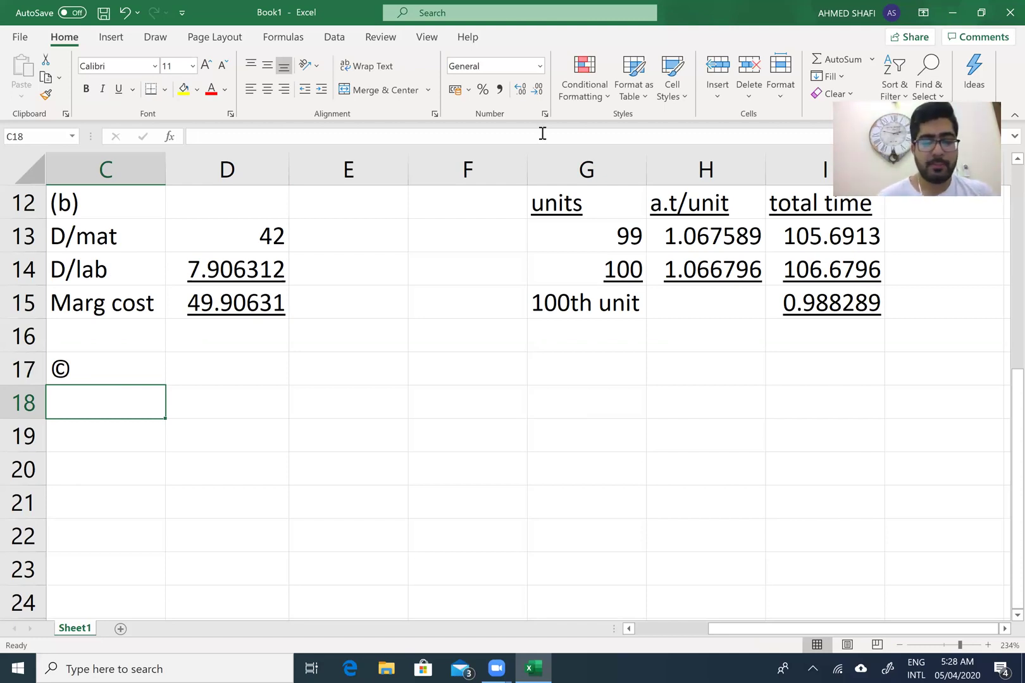
Enter the profit-maximising condition MR=MC in C19.
key(Down)
text(MR=MC)
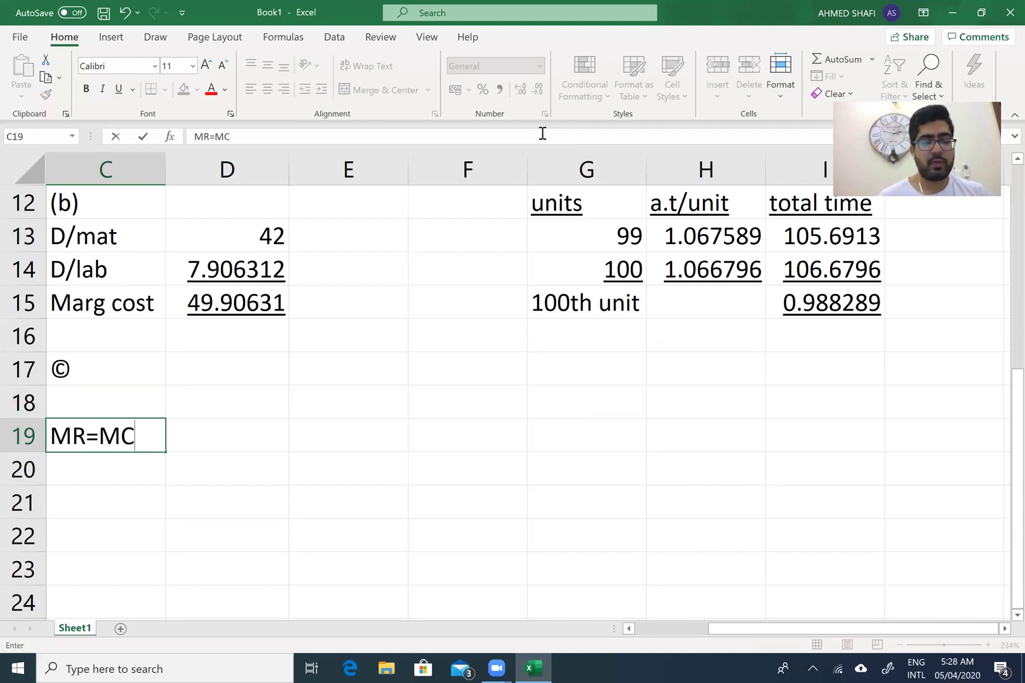
key(Return)
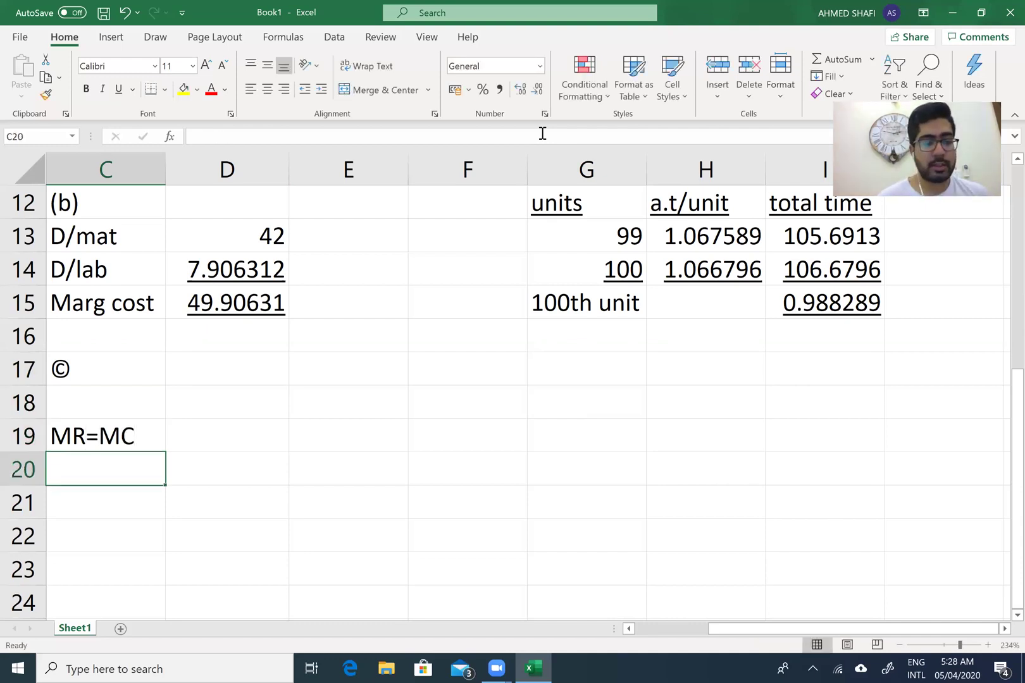
Enter the expanded condition a-2bq=49.90 in C20, beneath MR=MC.
text(a-)
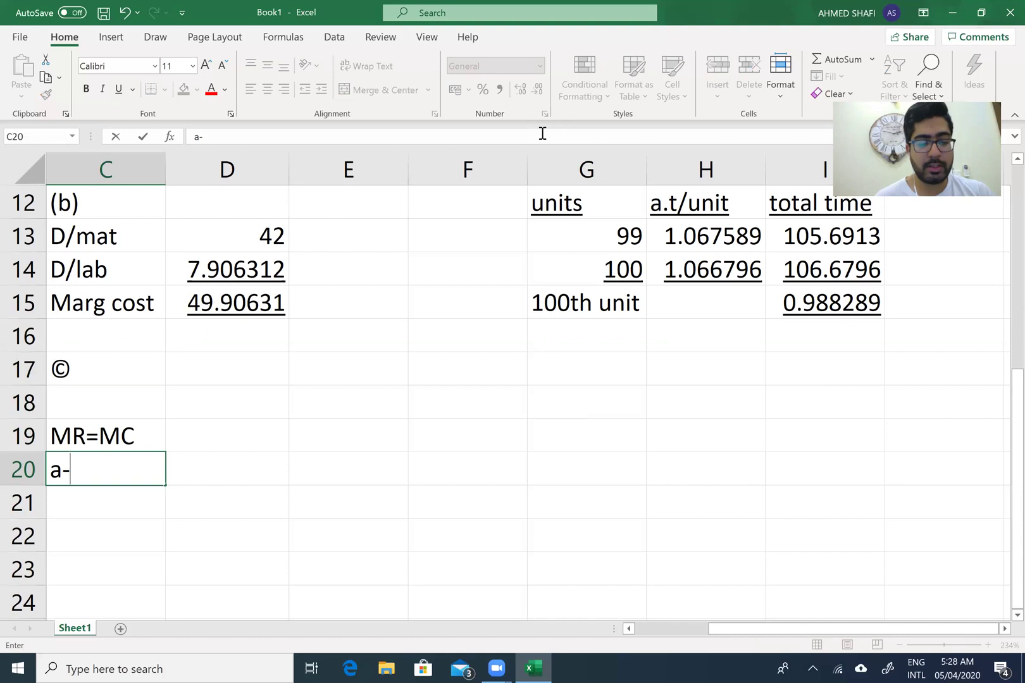
text(2bq=)
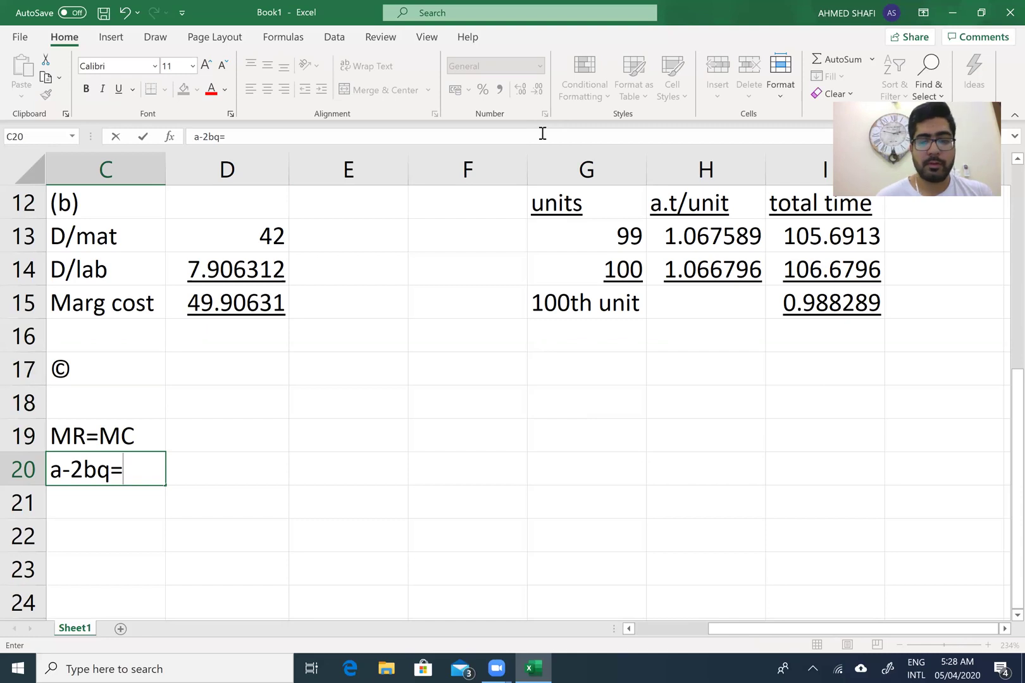
text(49.9)
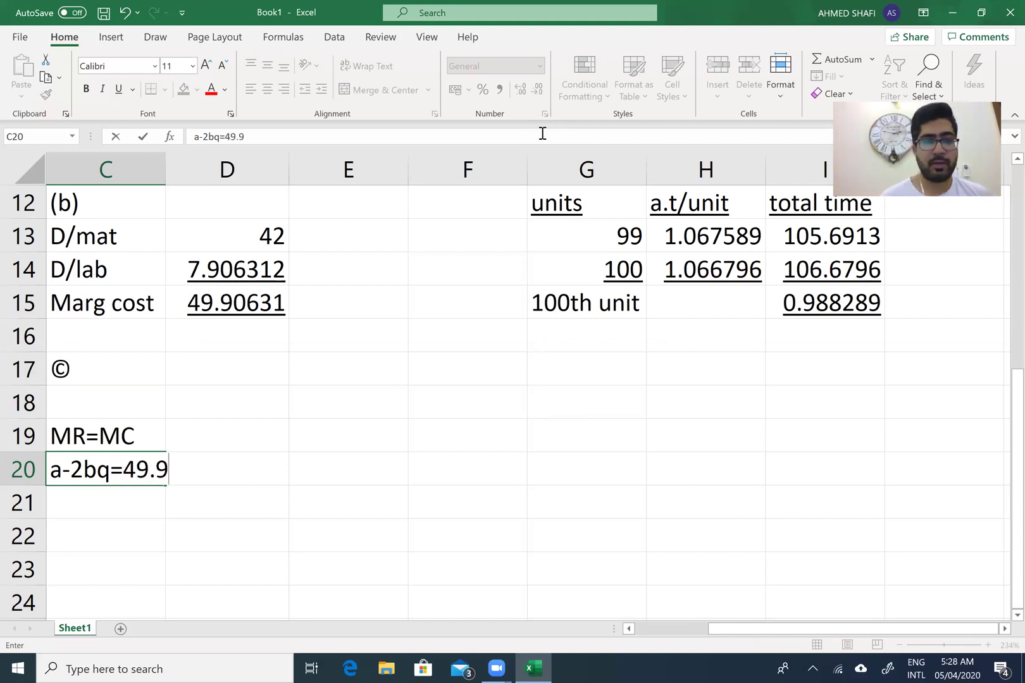
text(0)
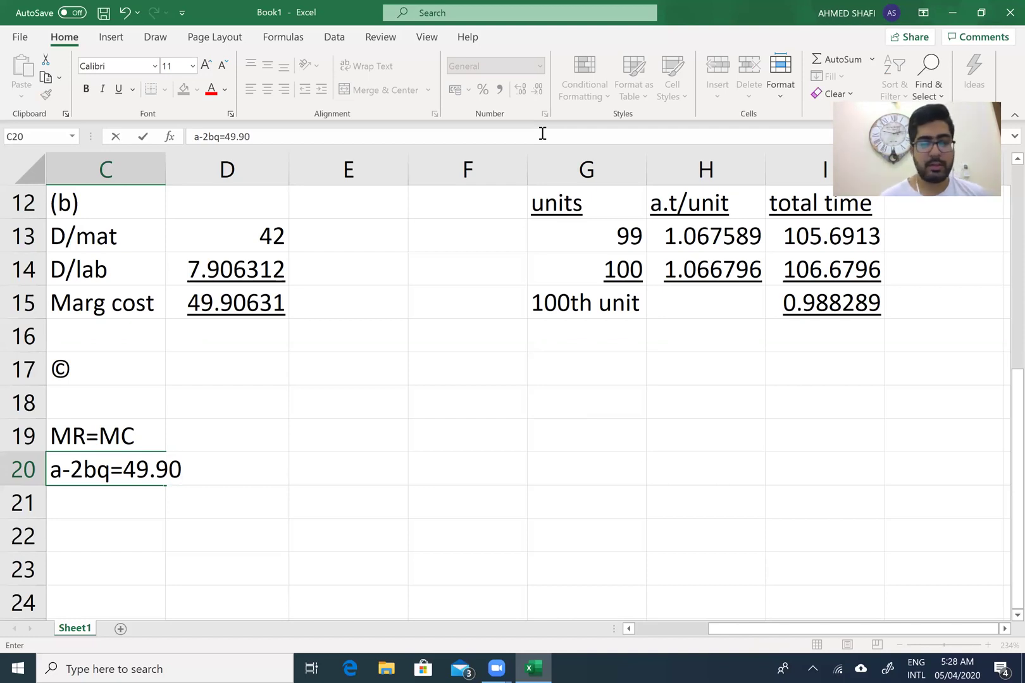
key(Return)
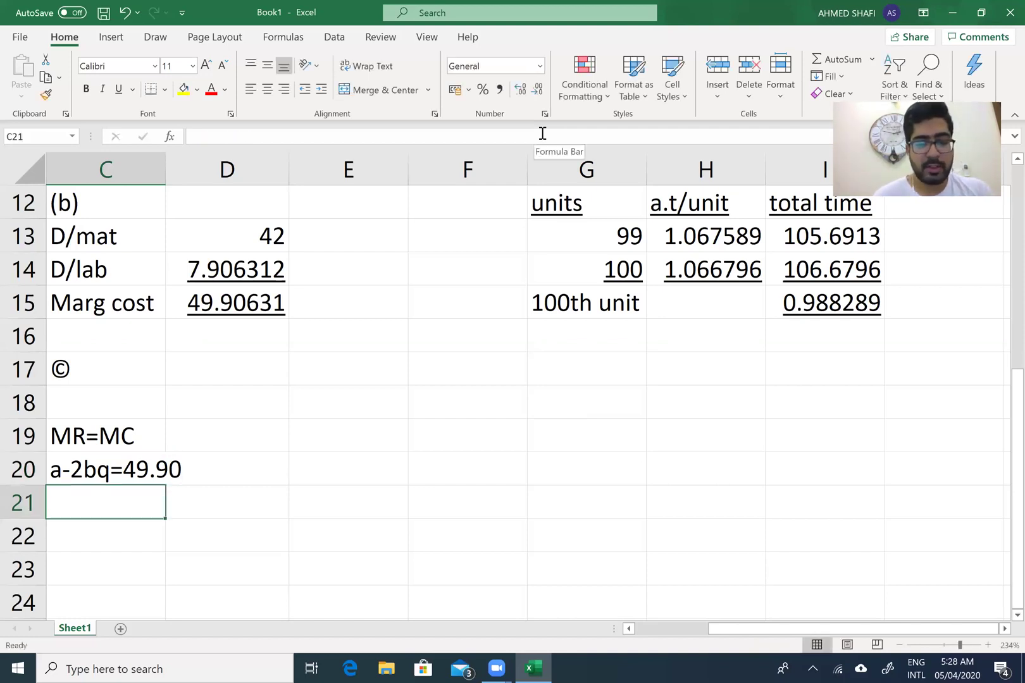
Enter the substituted equation 750-2(0.015)q=49.90 in C21.
text(750-2(0.015)
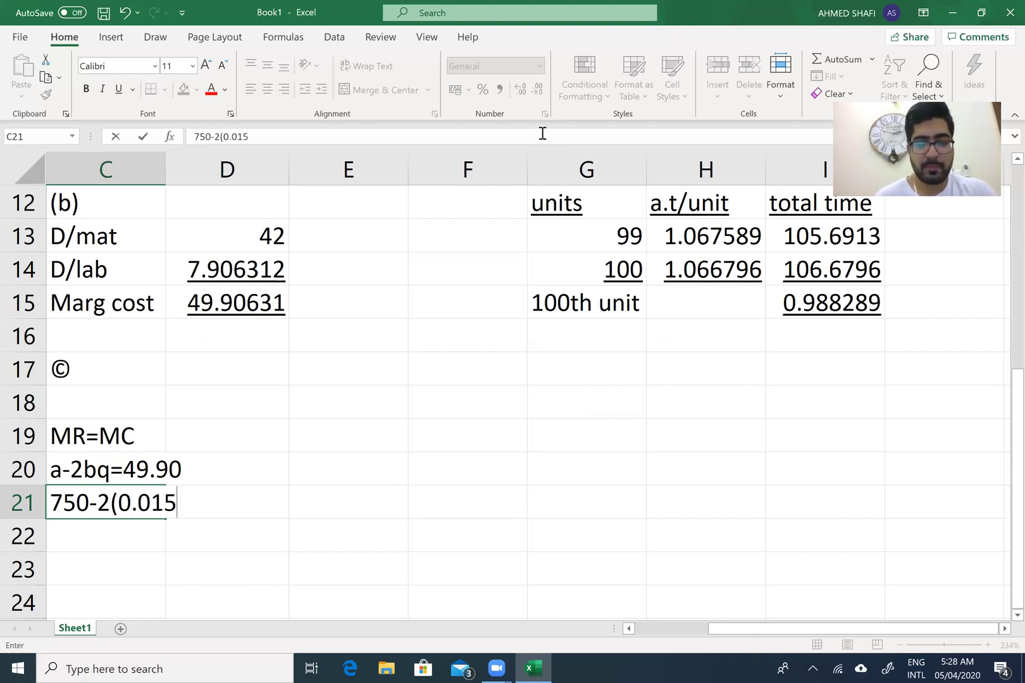
text()q)
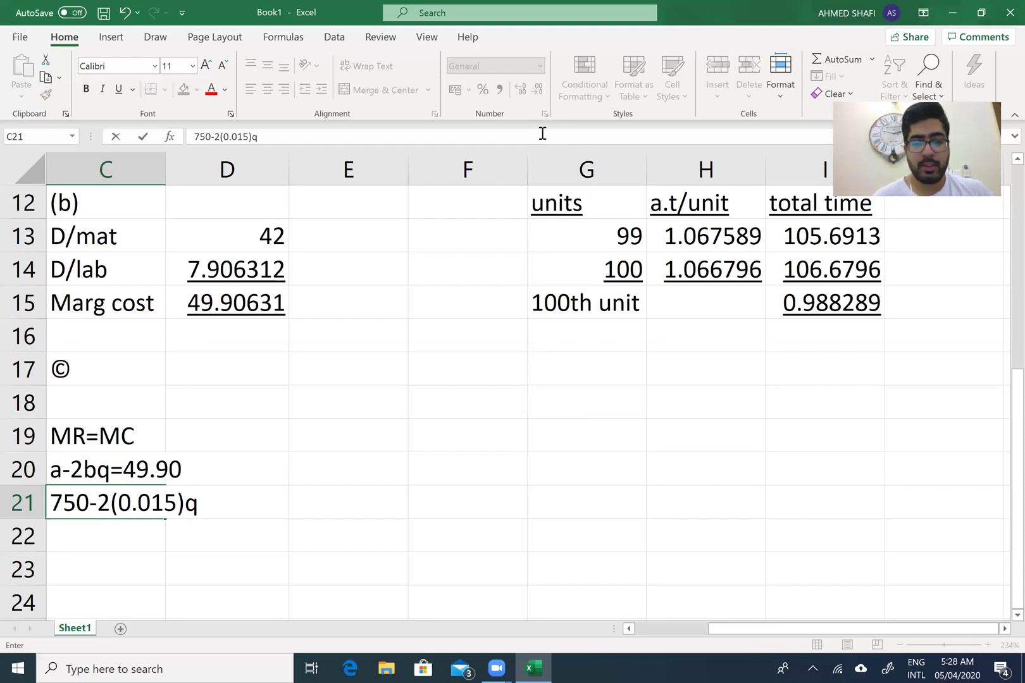
text(=)
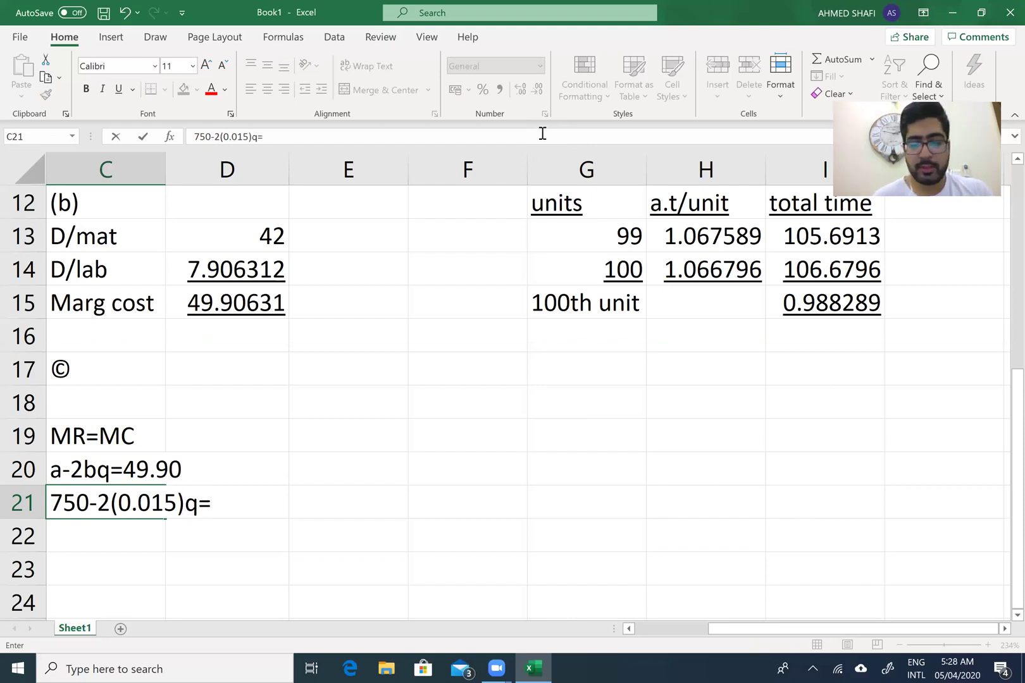
text(49.90)
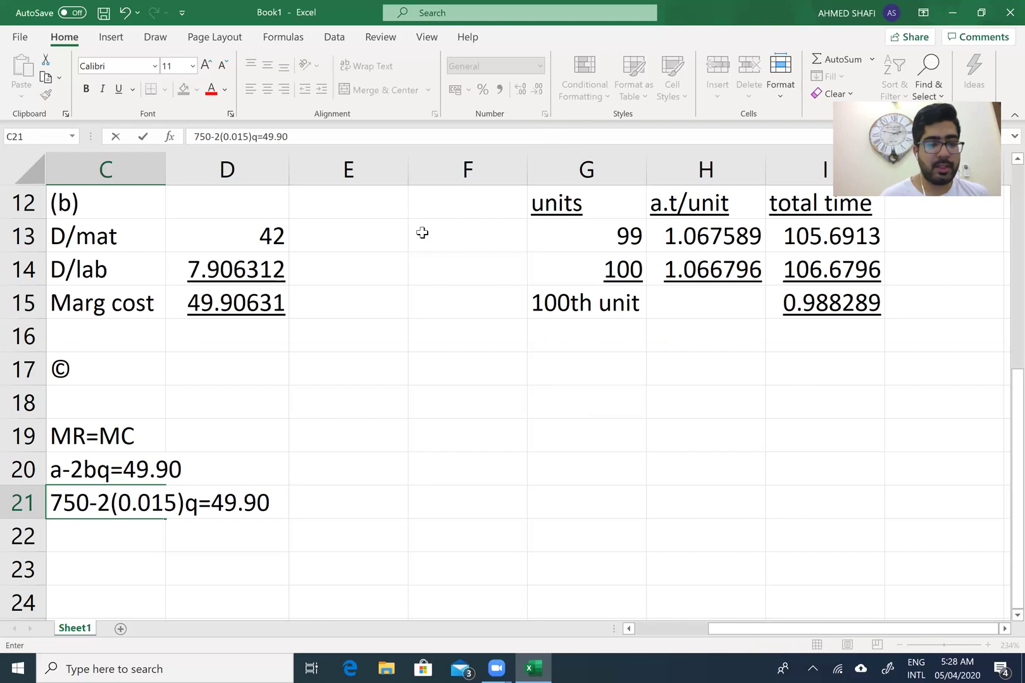
Enter the optimal quantity q=23336 units in C22, below the substituted equation.
click(74, 541)
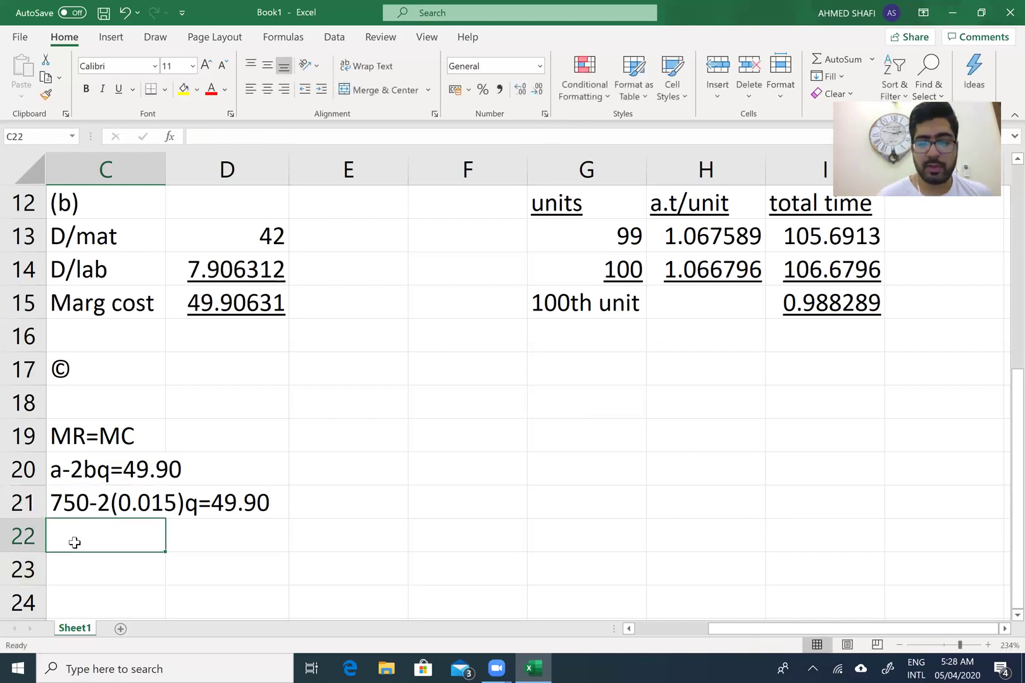
text(q=)
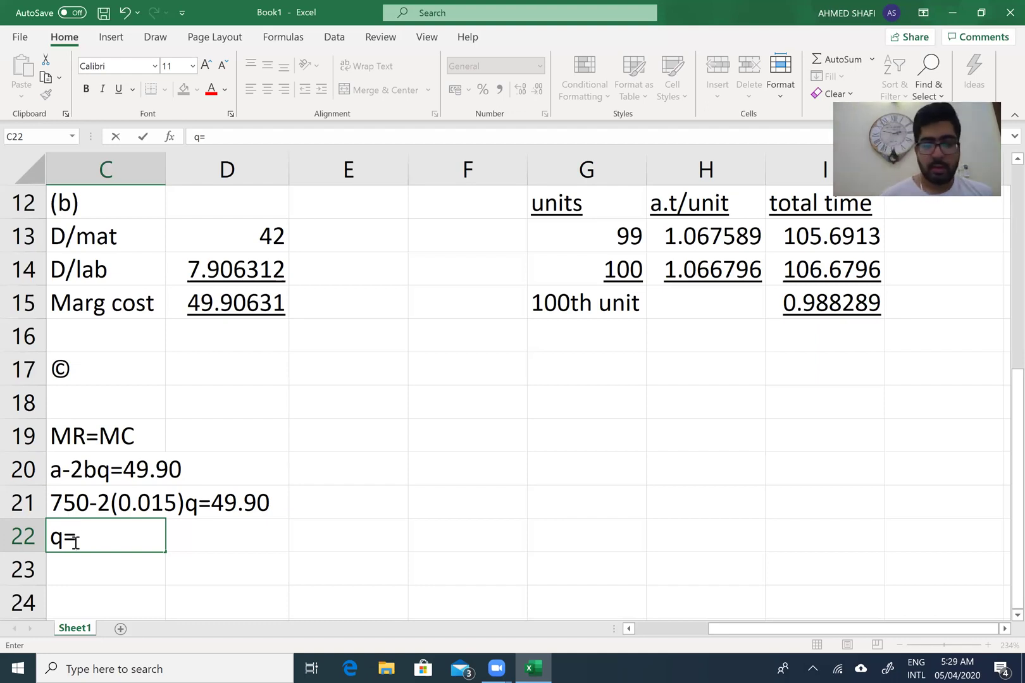
text(233)
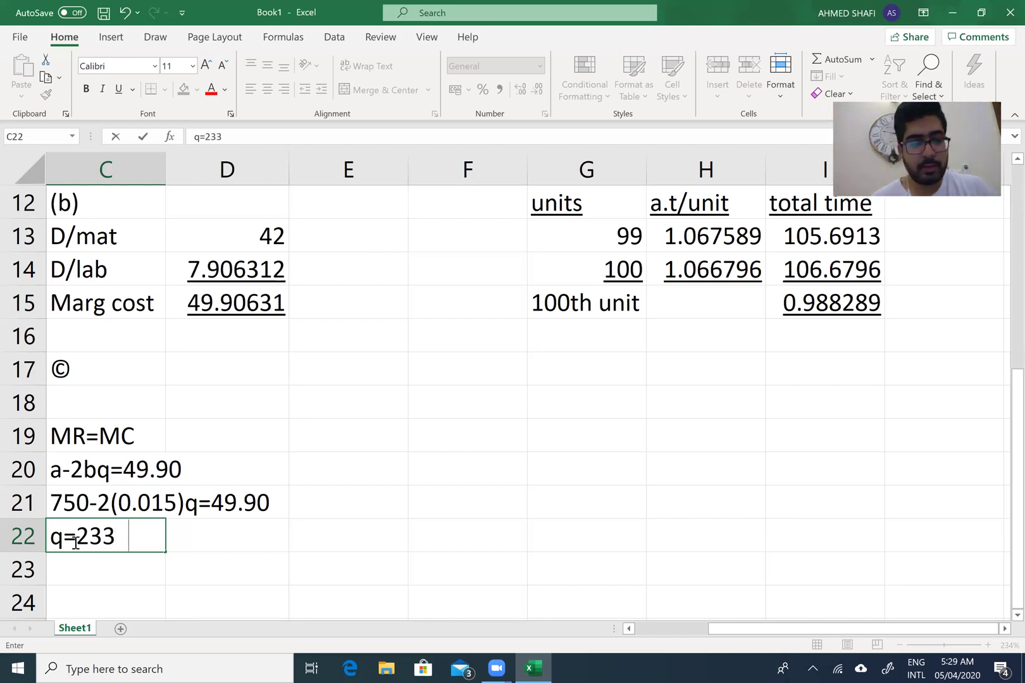
text(3)
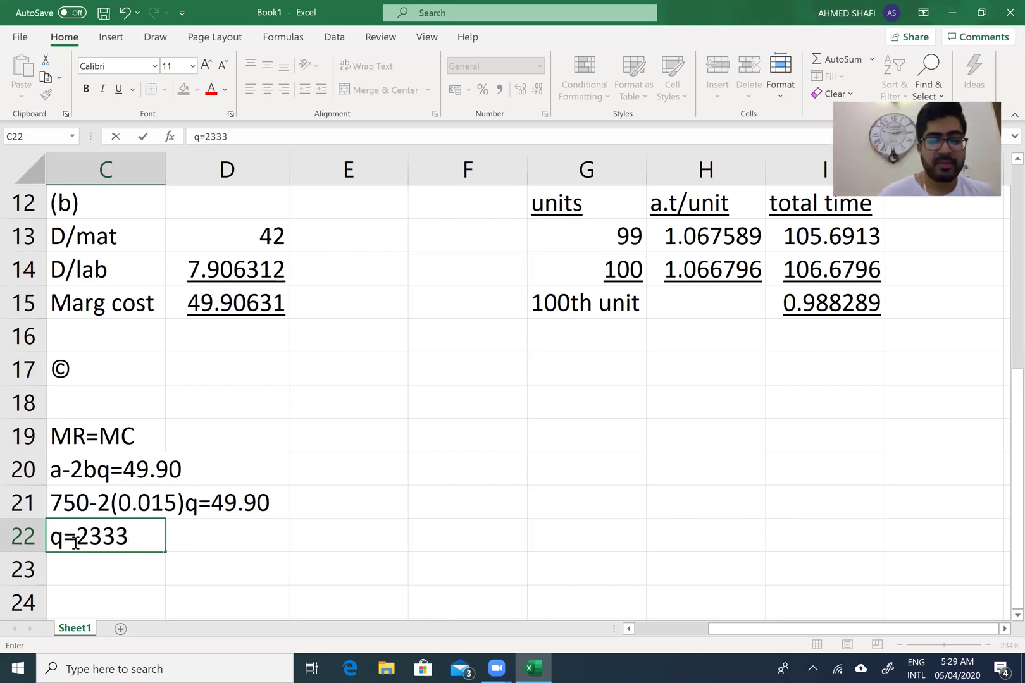
text(6 hnn)
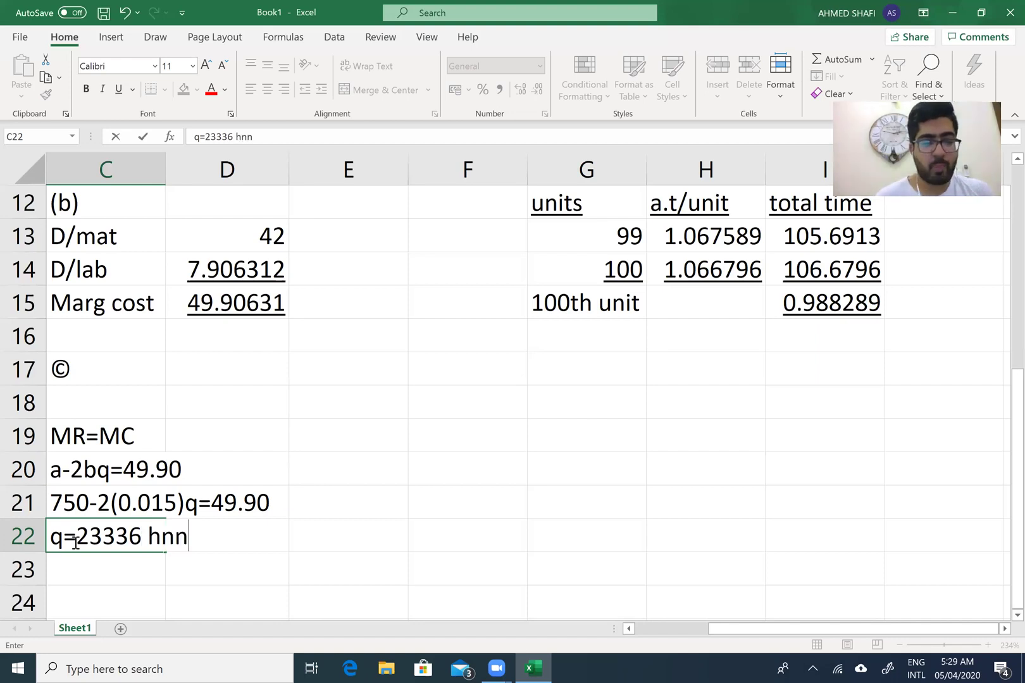
key(BackSpace)
key(BackSpace)
key(BackSpace)
text(units)
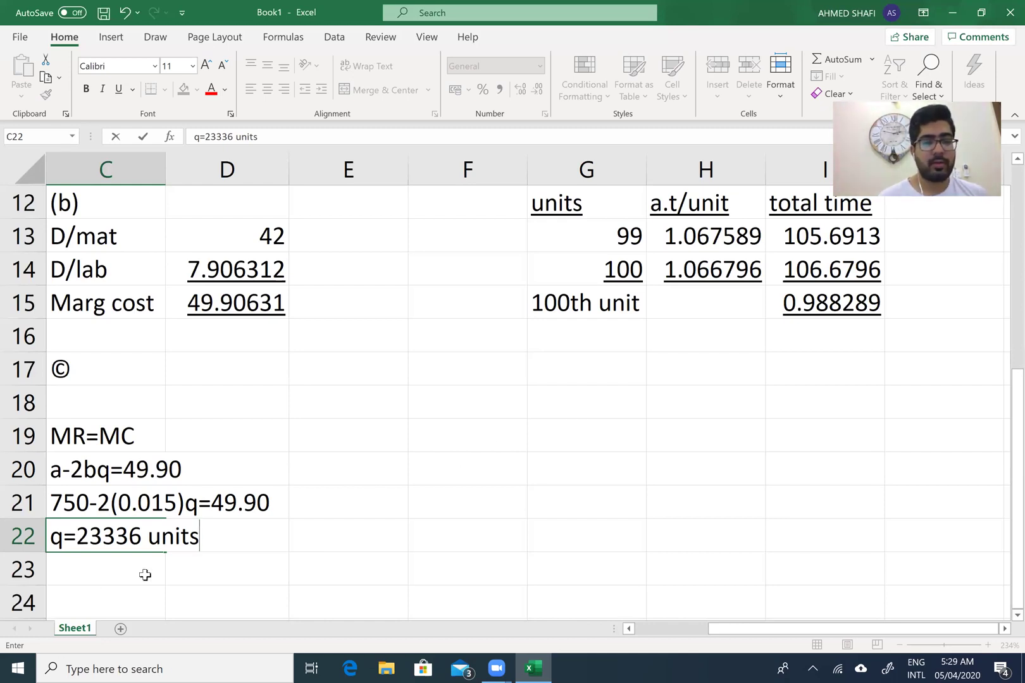
Enter the demand equation P=a-bq in G19, on the same row as MR=MC.
click(570, 424)
text(P)
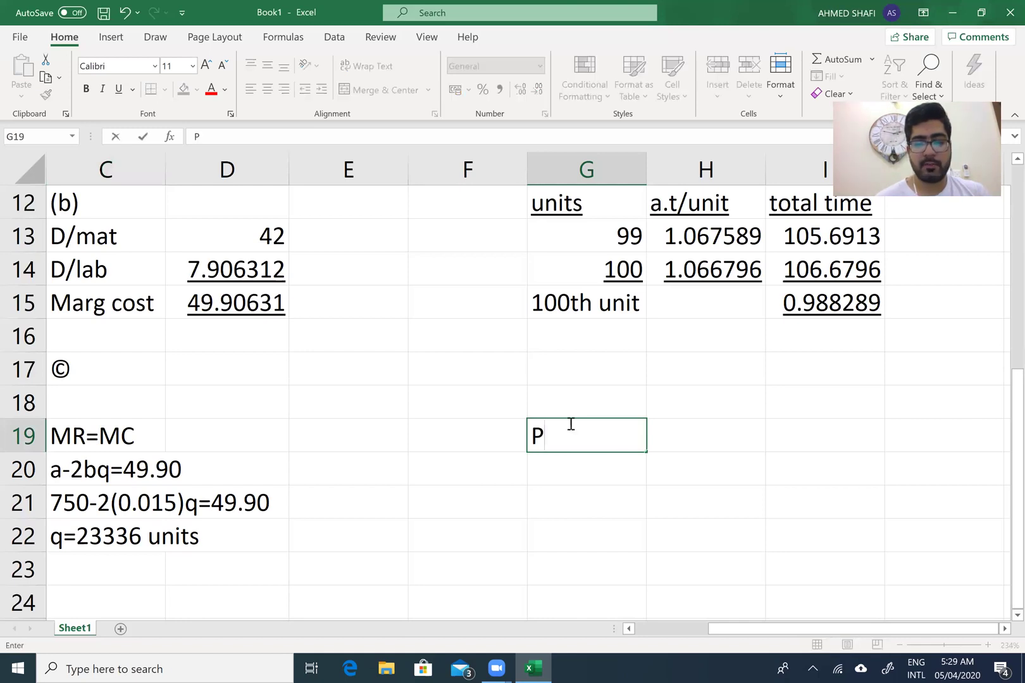
text(=a-bq)
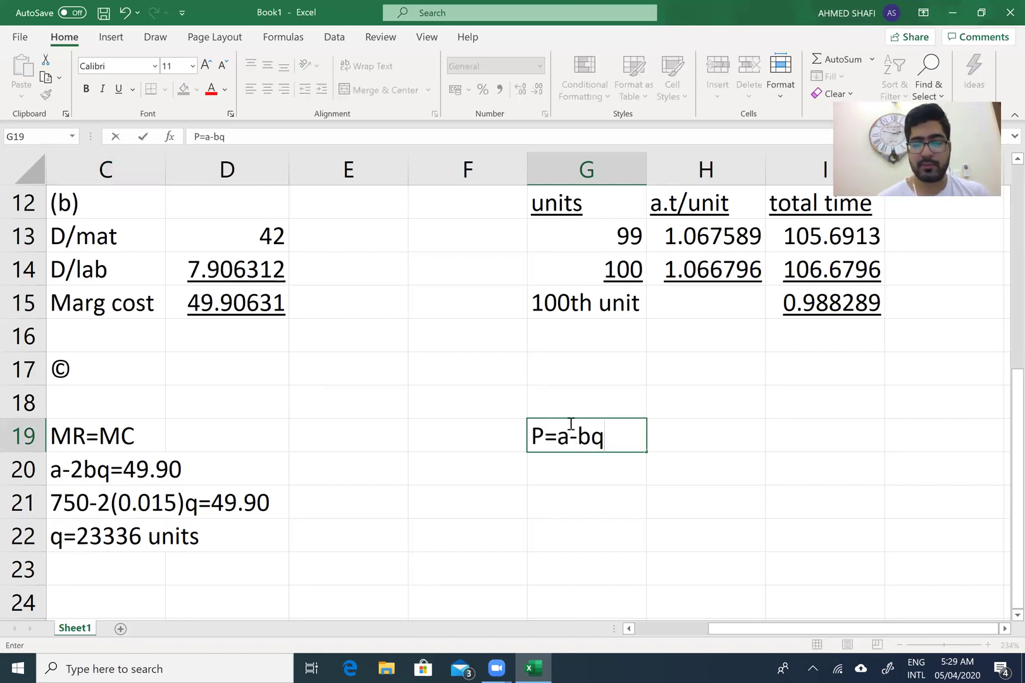
key(ctrl+Return)
key(Return)
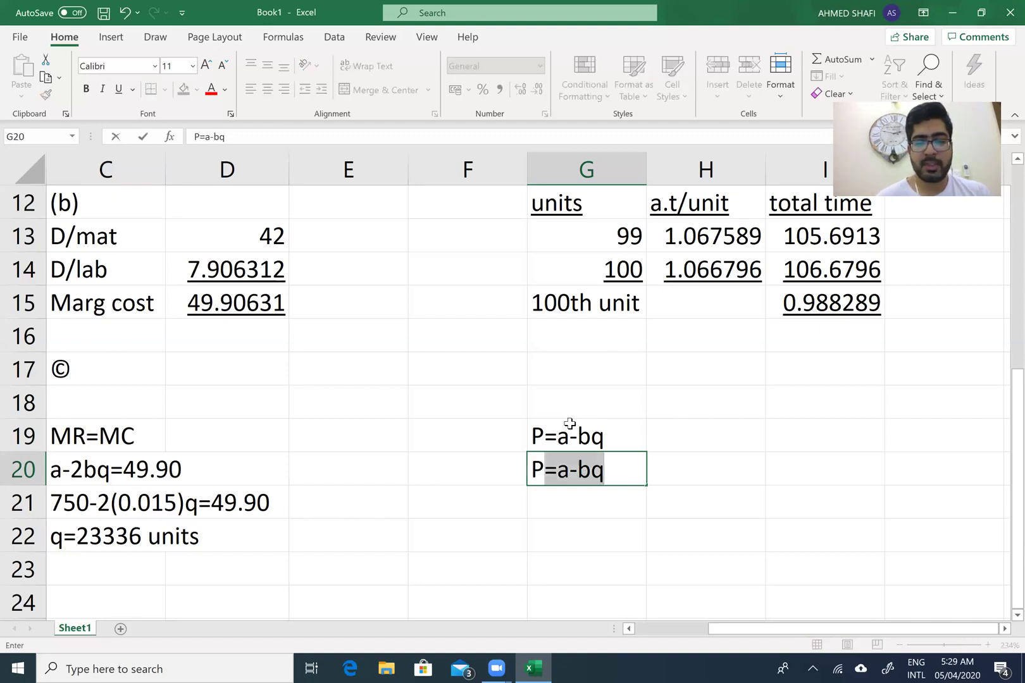
Enter the demand equation with its values substituted, P=750-(0.015)(23336), in G20.
key(shift+Right)
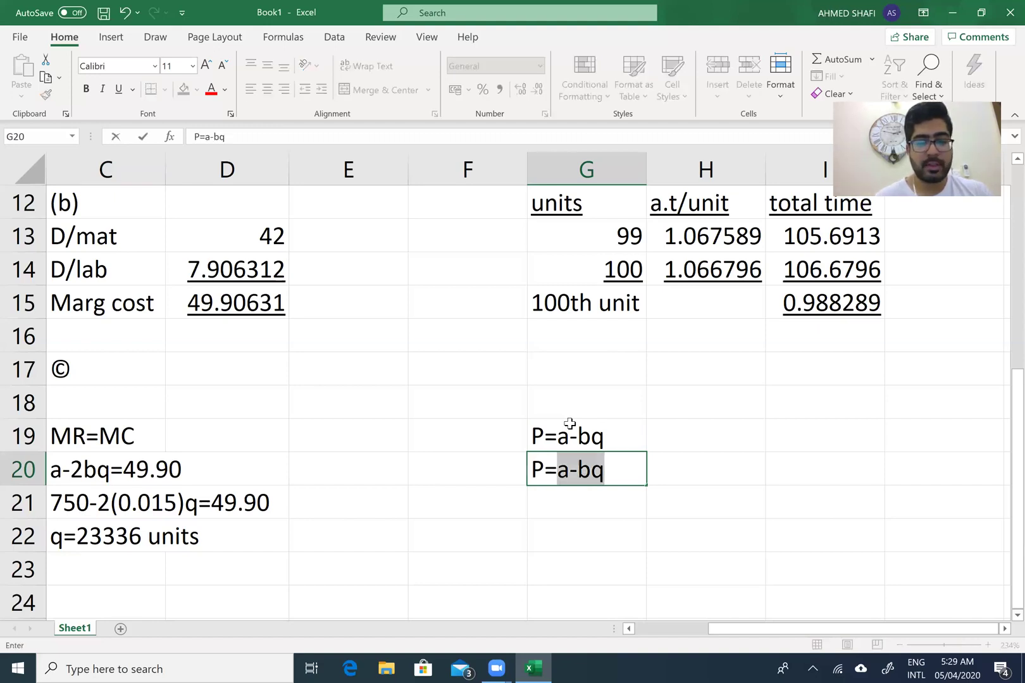
text(750-)
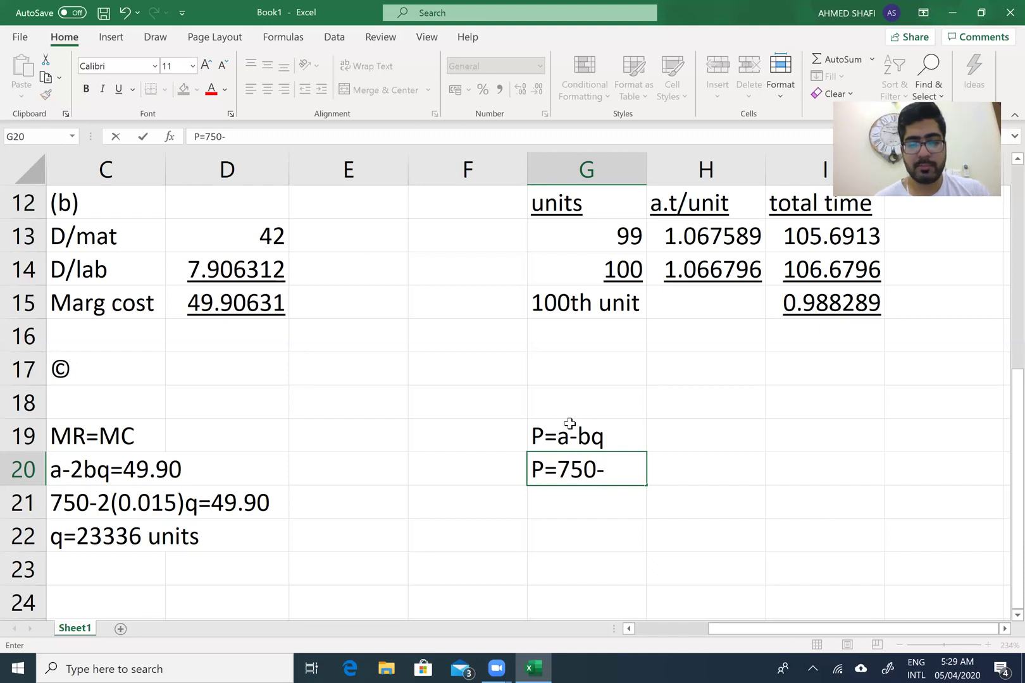
text((0.0)
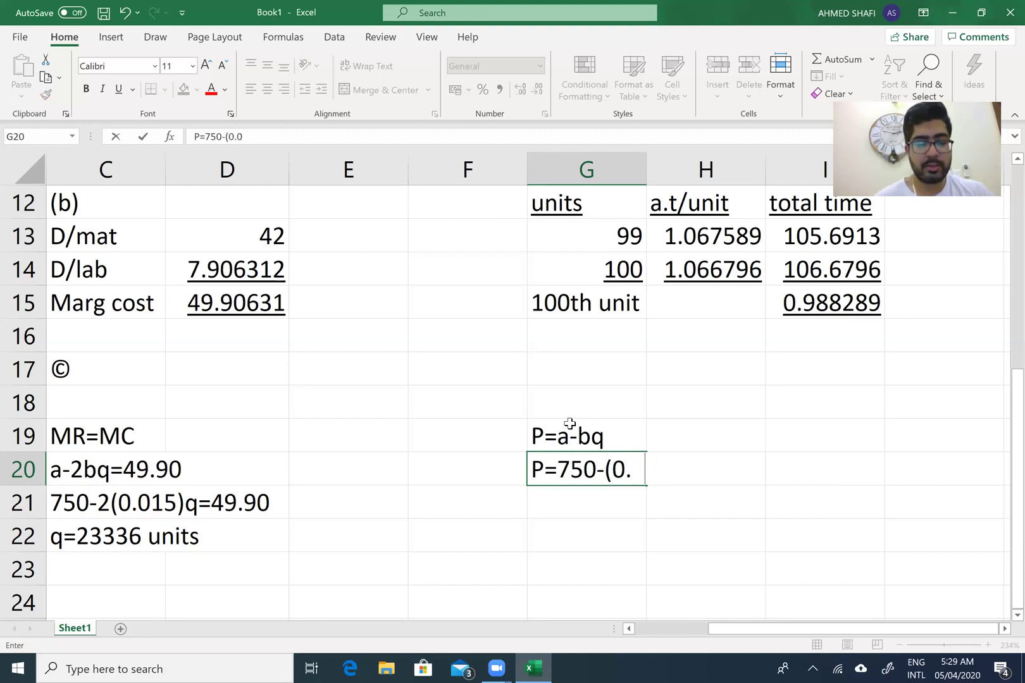
text(15)
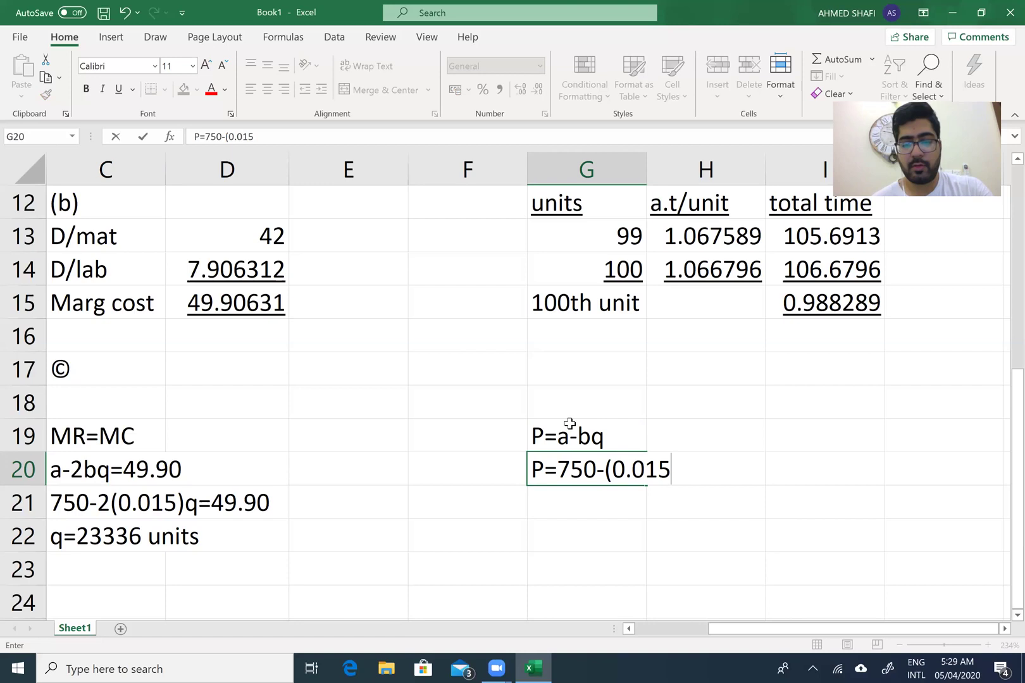
text()(233)
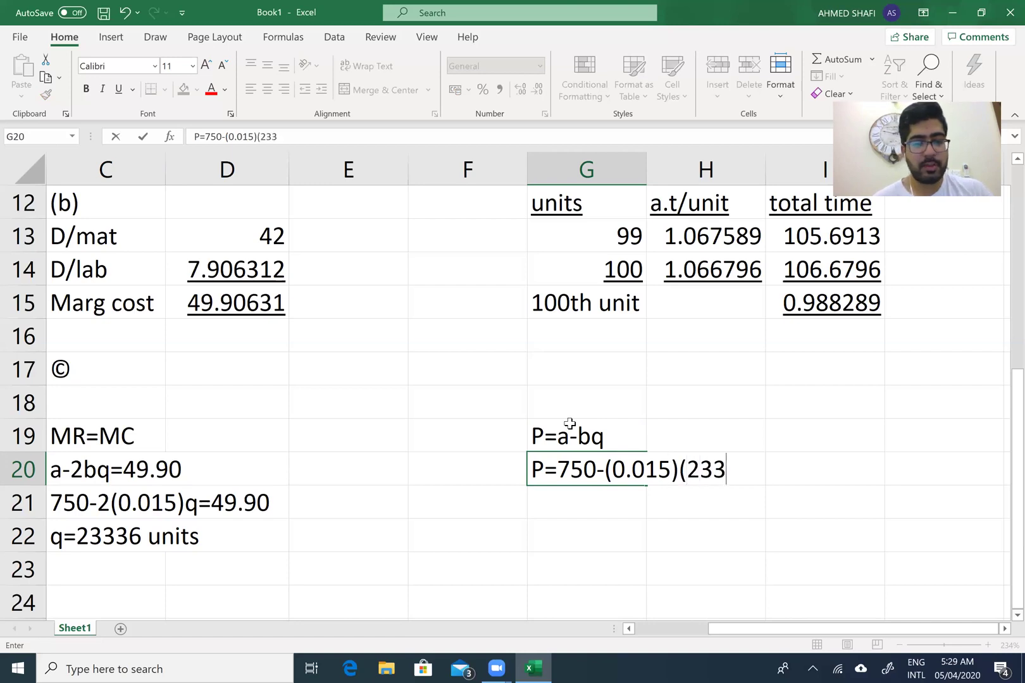
text(36)
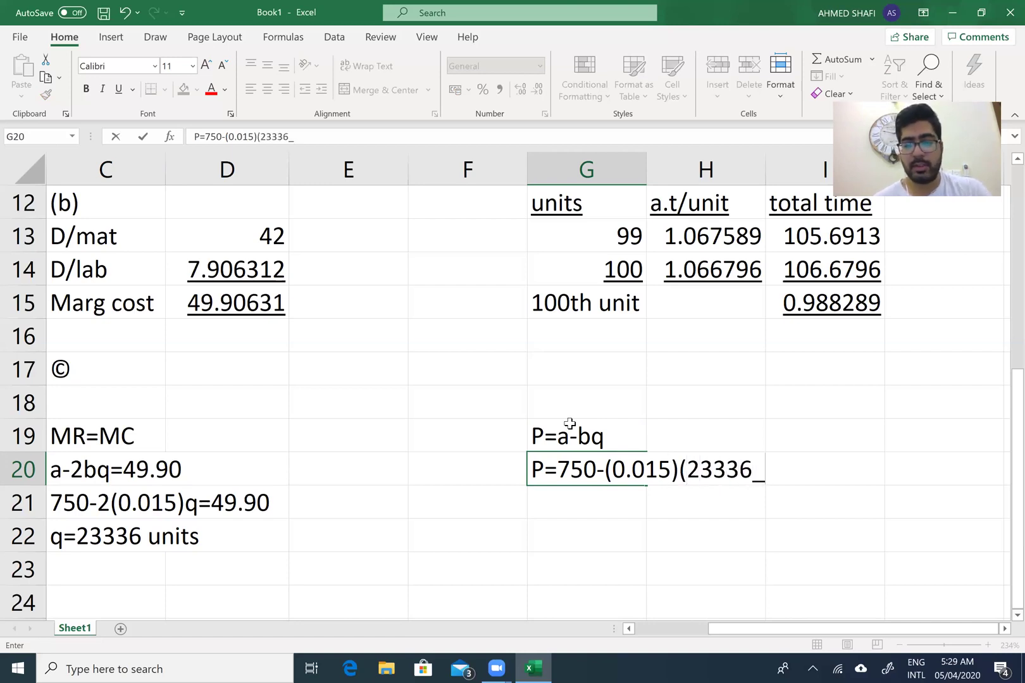
text())
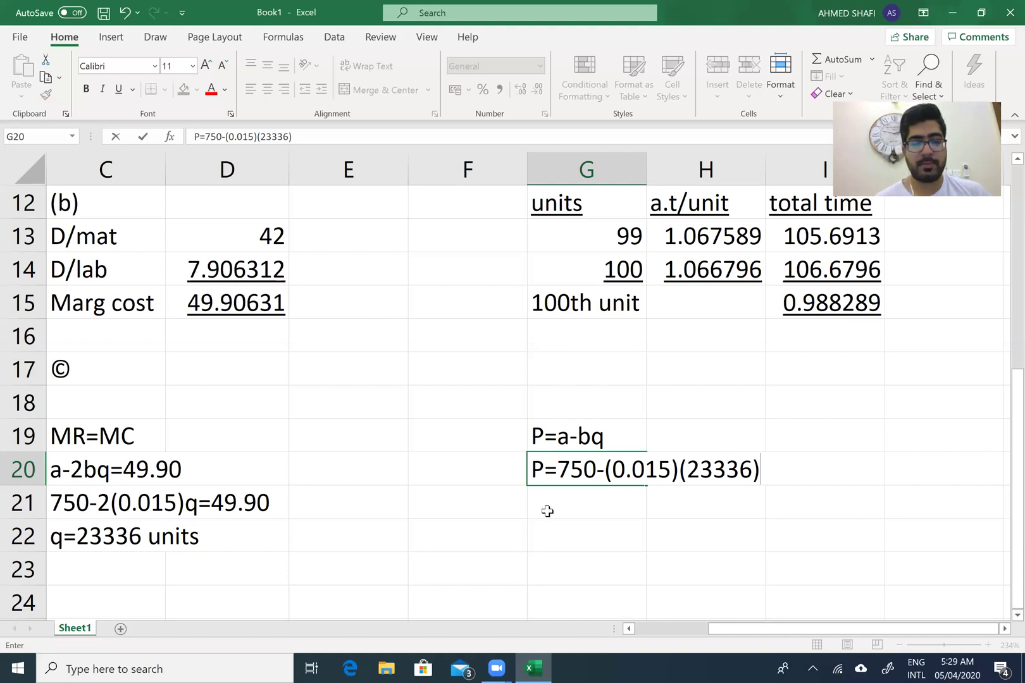
key(Return)
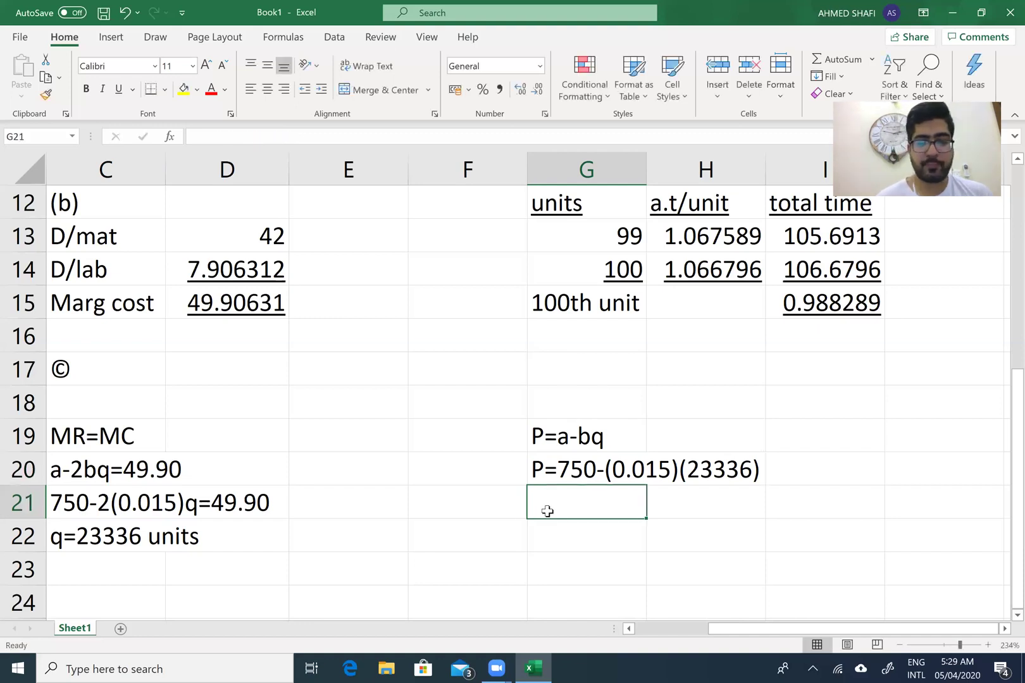
Enter the resulting price P=400 in G21.
text(P=)
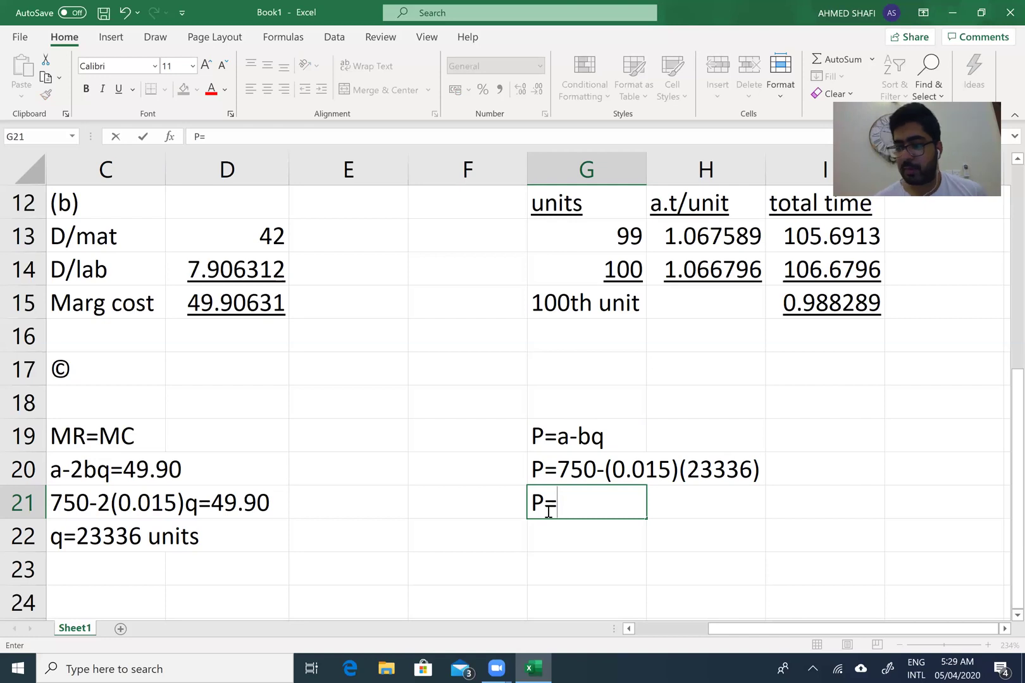
text(400)
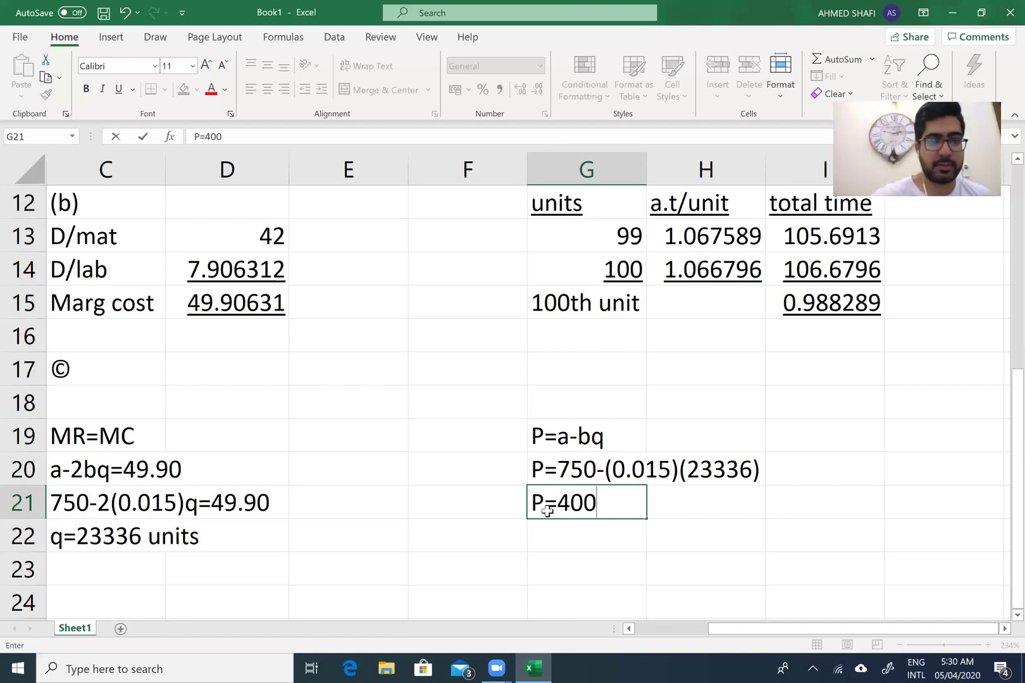
click(467, 368)
Begin the part (d) answer in C24 with "(d) Price skimming is a strategy in".
scroll(546, 510, down, 1)
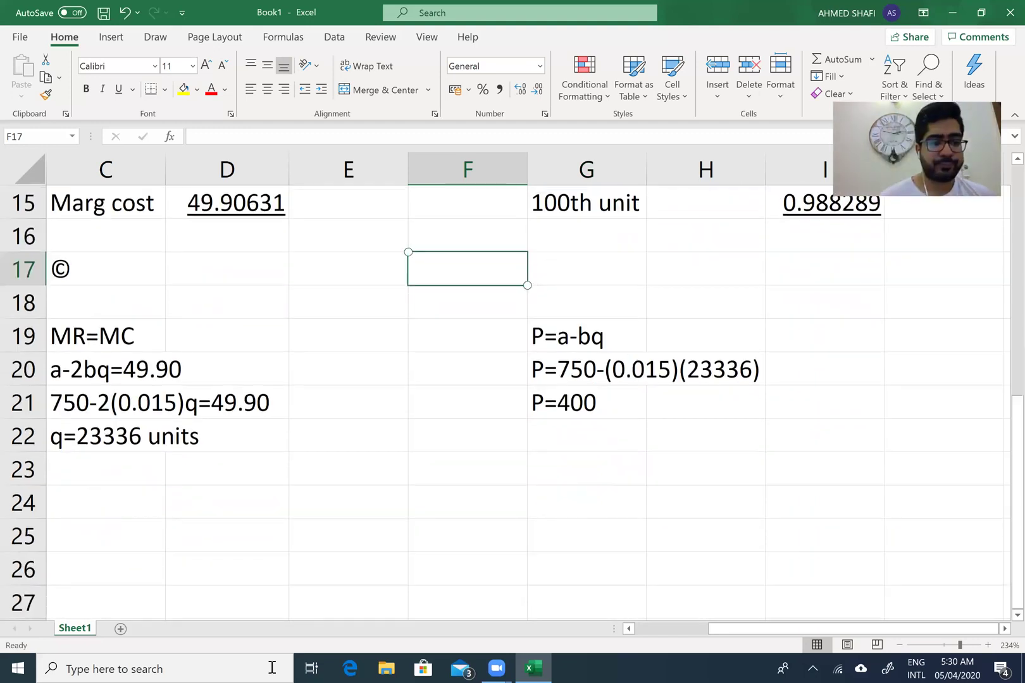
click(75, 506)
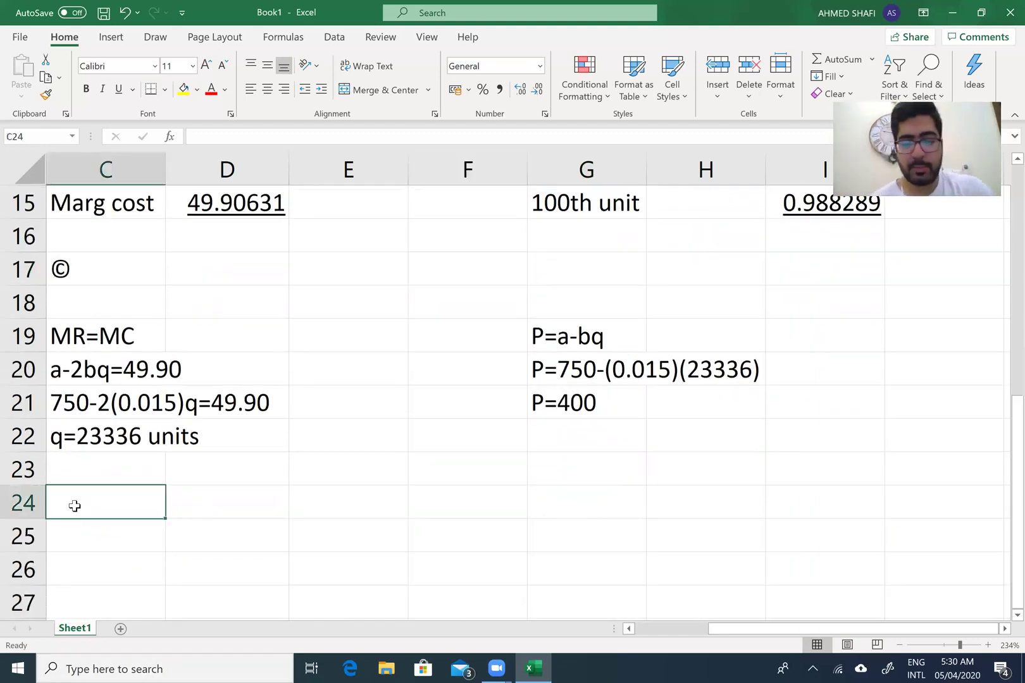
text((d))
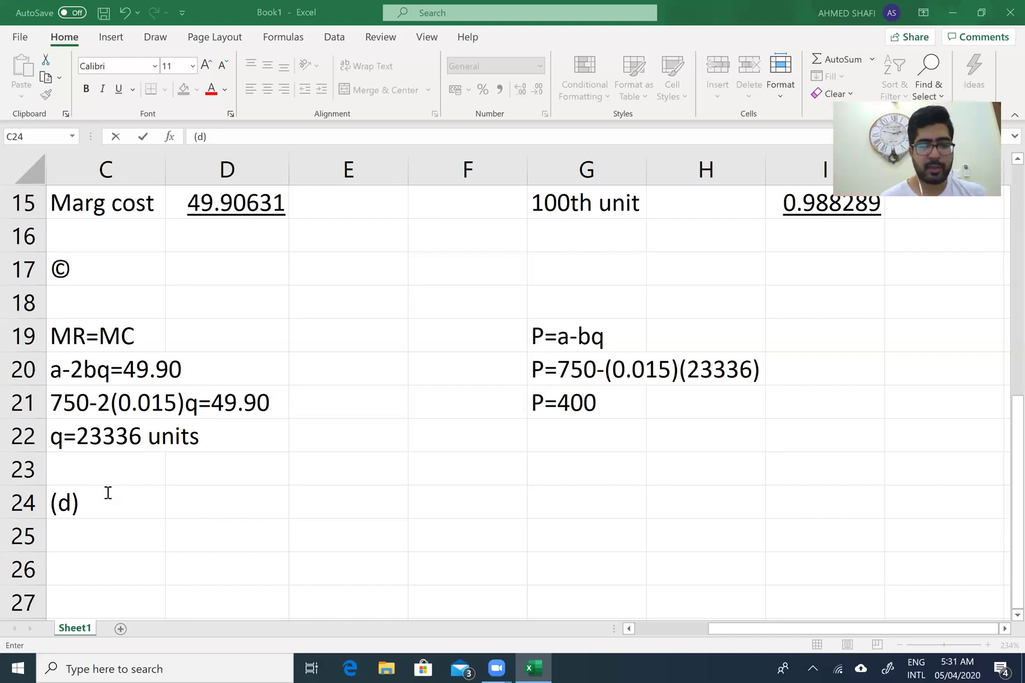
text(Price )
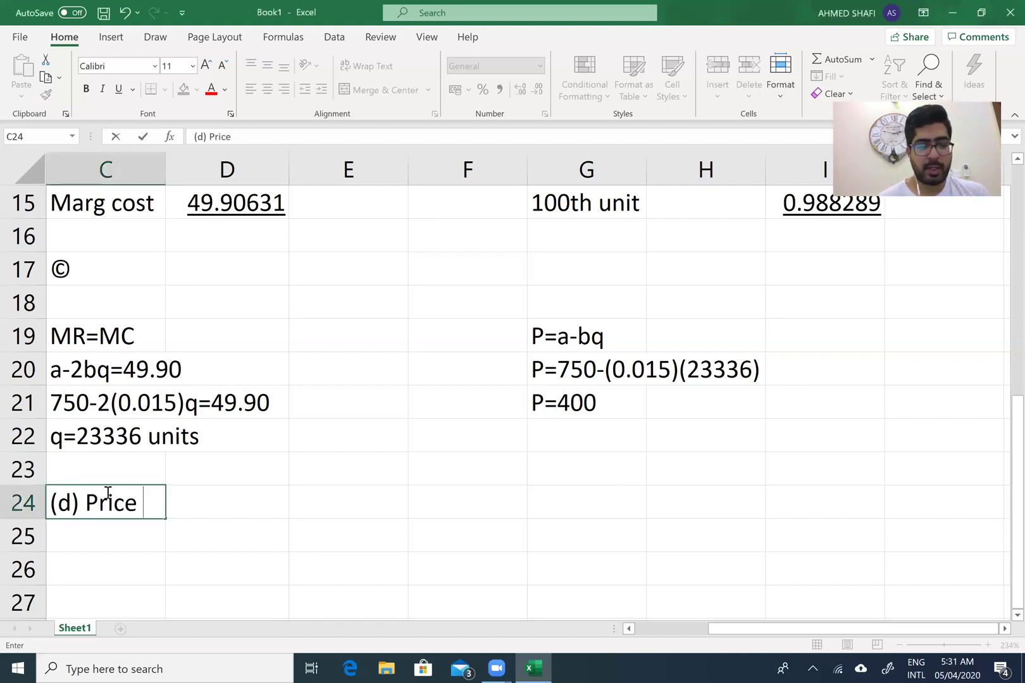
text(skimming )
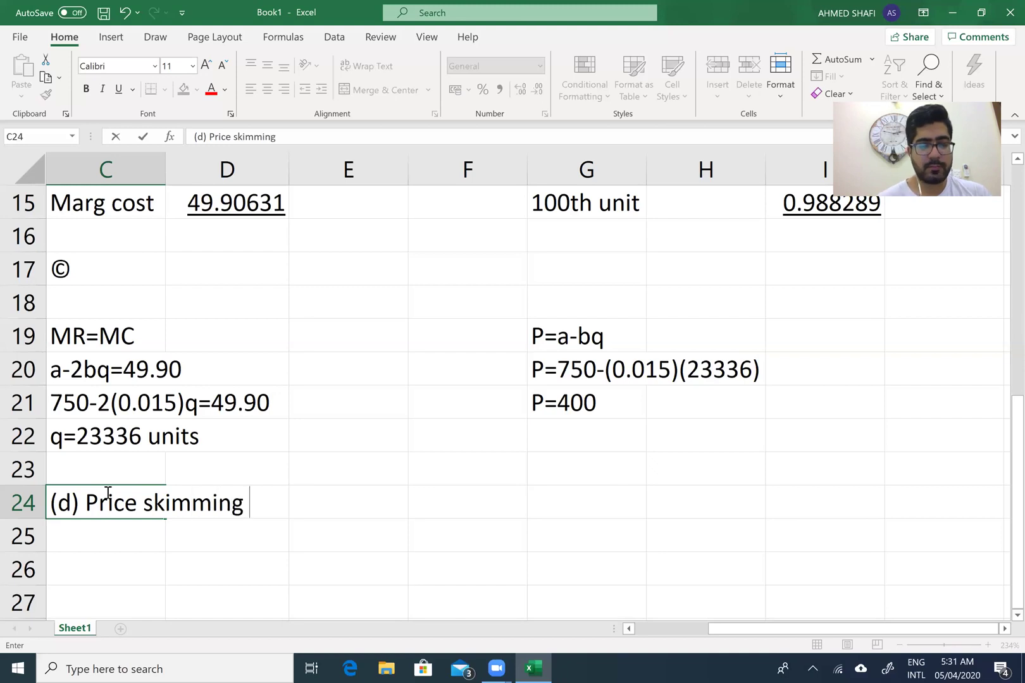
text(is a strategy in )
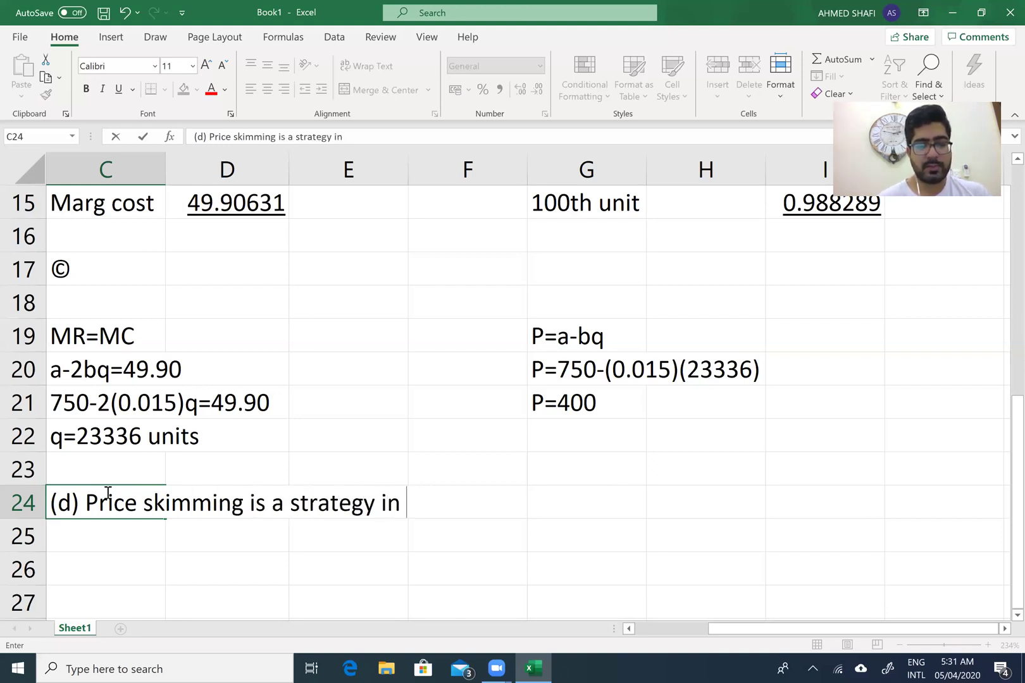
Complete the C24 line with "which we charge high price at launch and as product".
text(which)
key(BackSpace)
text(ch we chat)
key(BackSpace)
text(rhe)
key(BackSpace)
key(BackSpace)
text(h we)
key(BackSpace)
key(BackSpace)
text(ge high proce)
key(BackSpace)
key(BackSpace)
key(BackSpace)
text(ice )
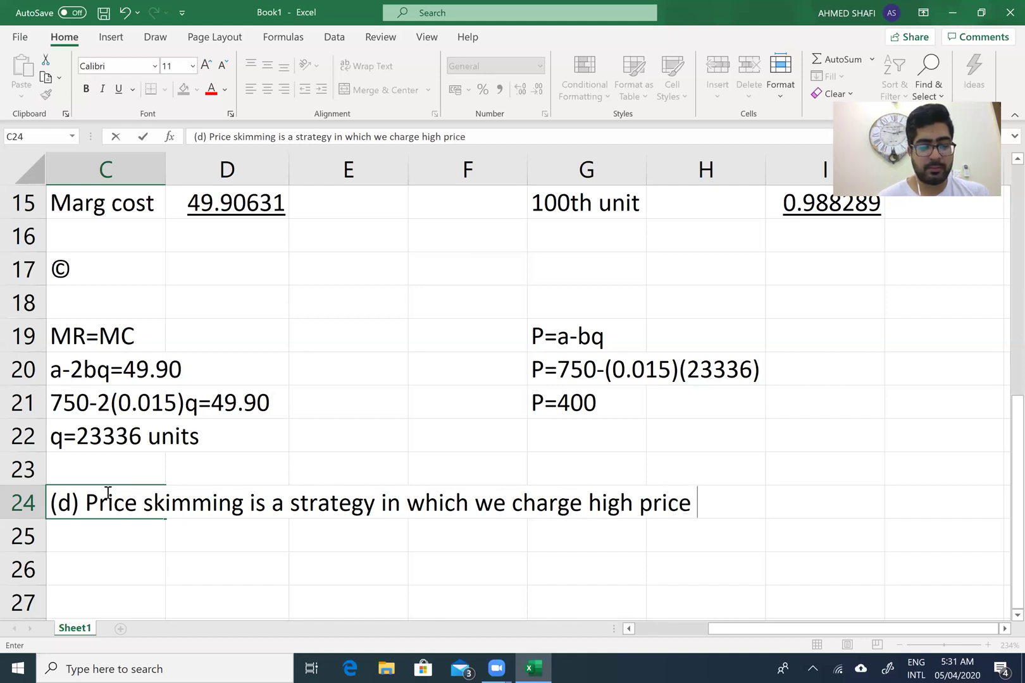
text(at launch and as )
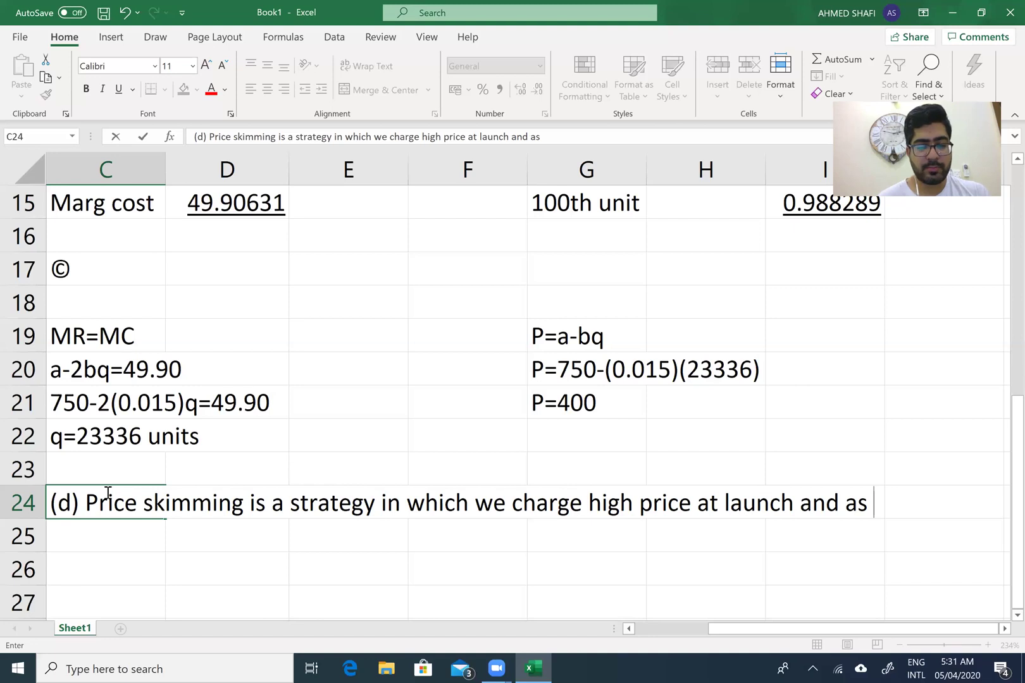
text(product)
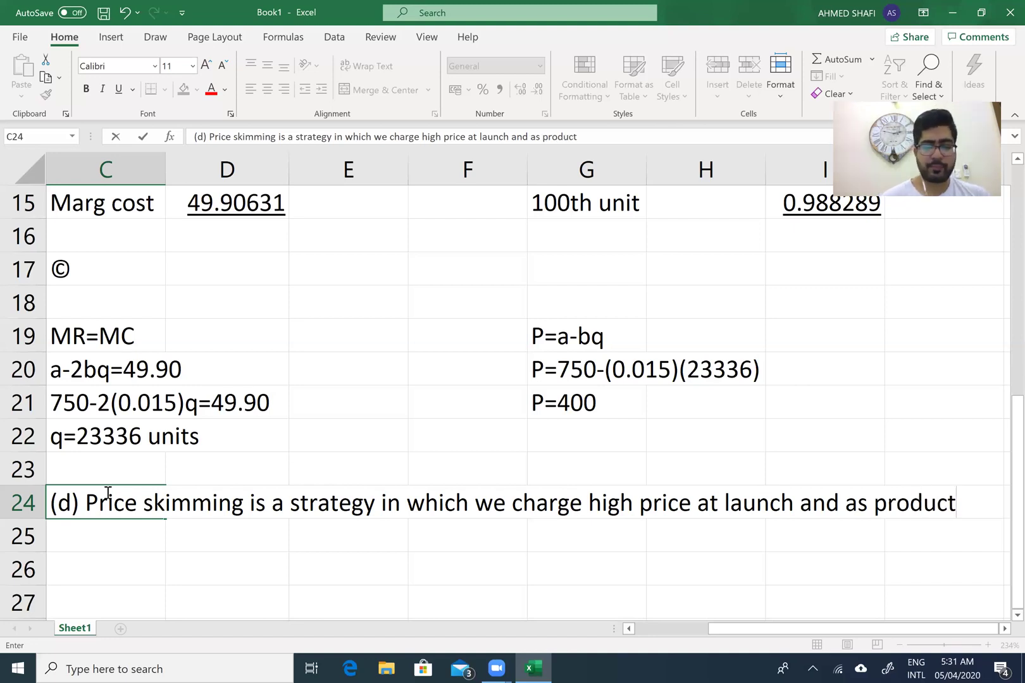
key(Up)
Continue the price skimming explanation in C25 with "proceeds further prices are reduced".
click(110, 536)
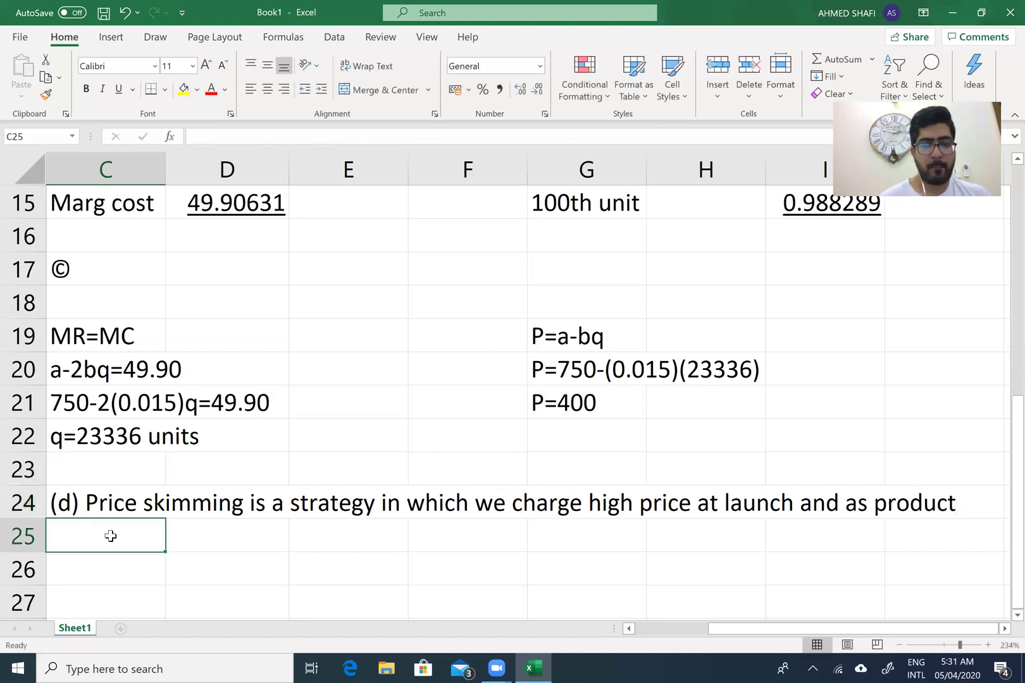
text(pro)
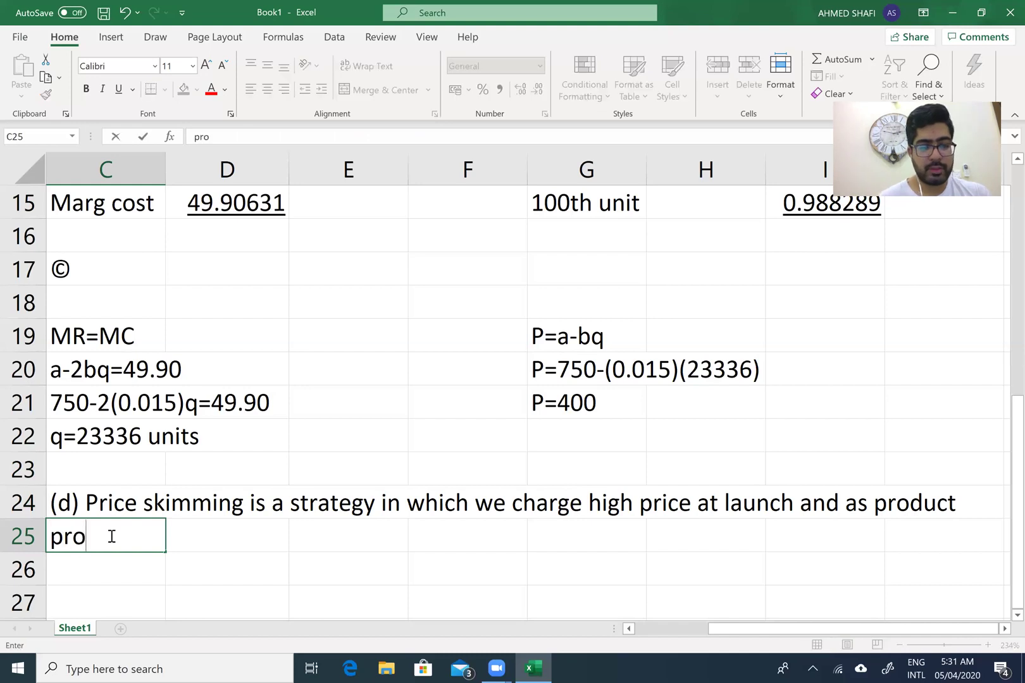
text(ceeds)
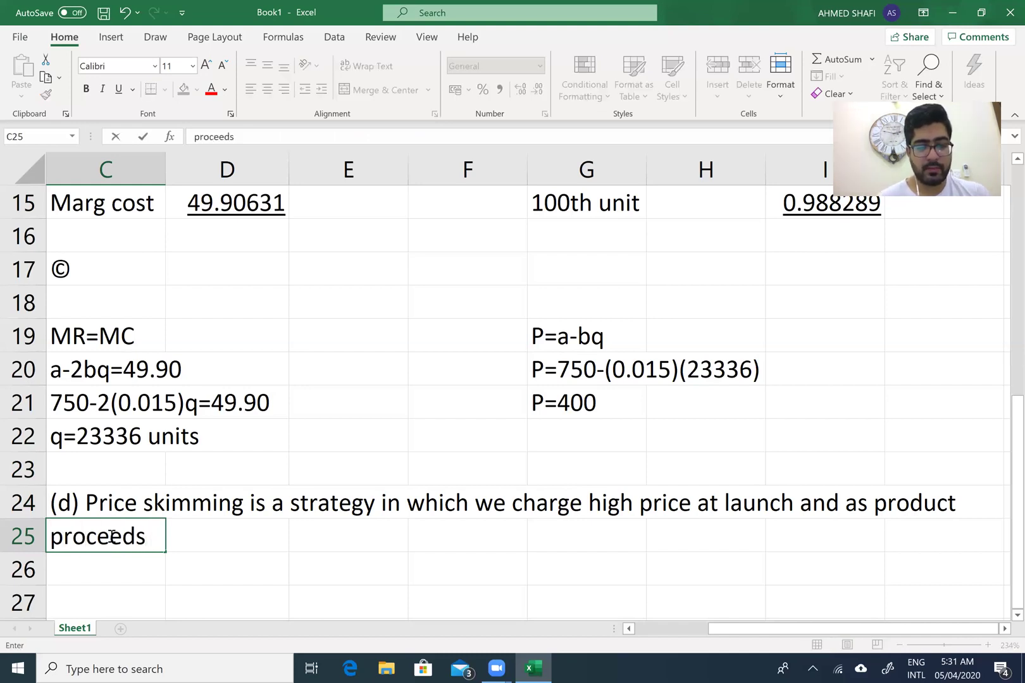
text( further proc)
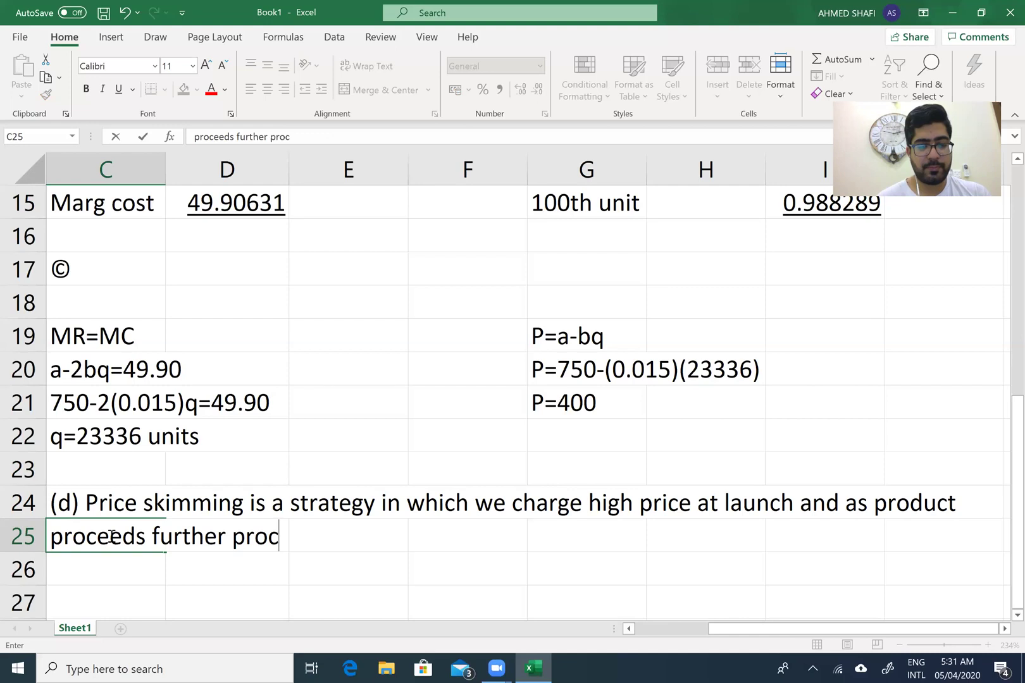
text(es a)
key(BackSpace)
key(BackSpace)
key(BackSpace)
key(BackSpace)
key(BackSpace)
key(BackSpace)
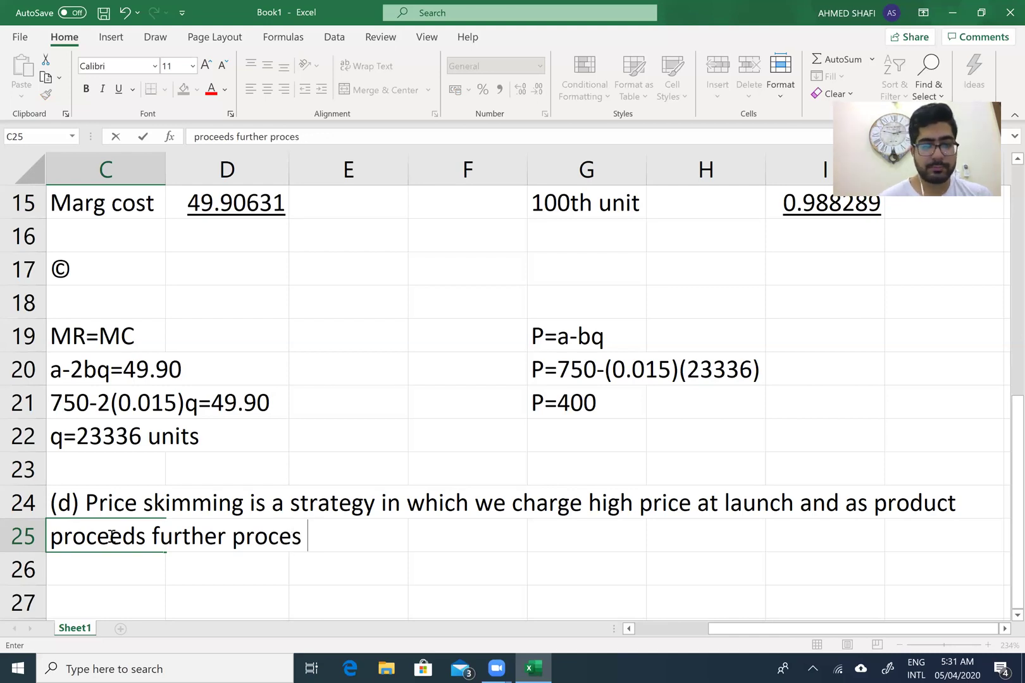
text(ices )
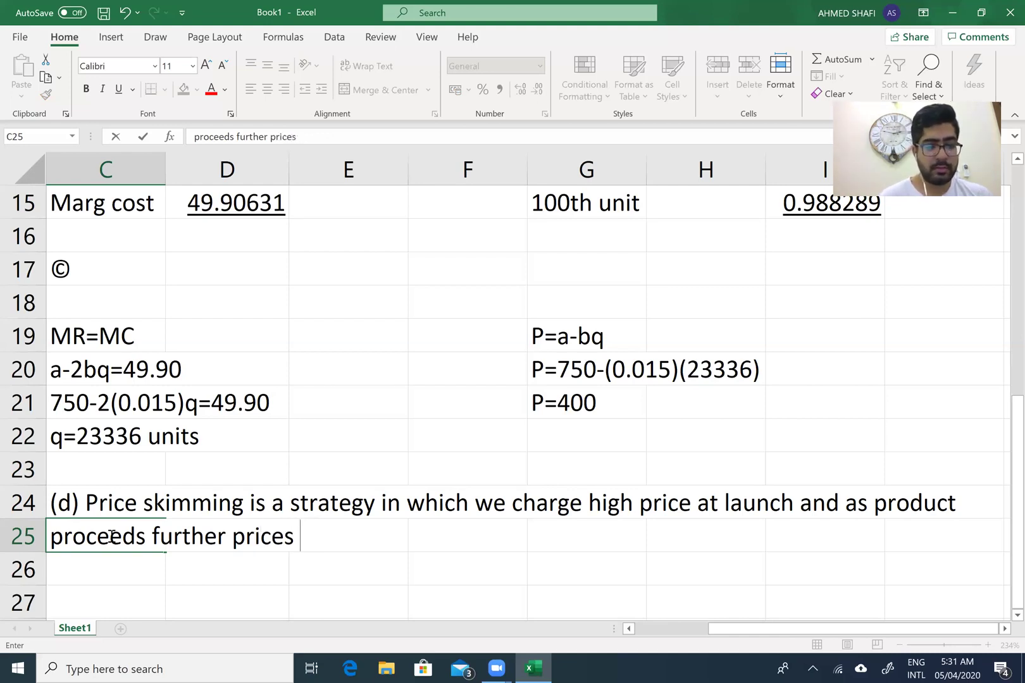
text(are reduced.)
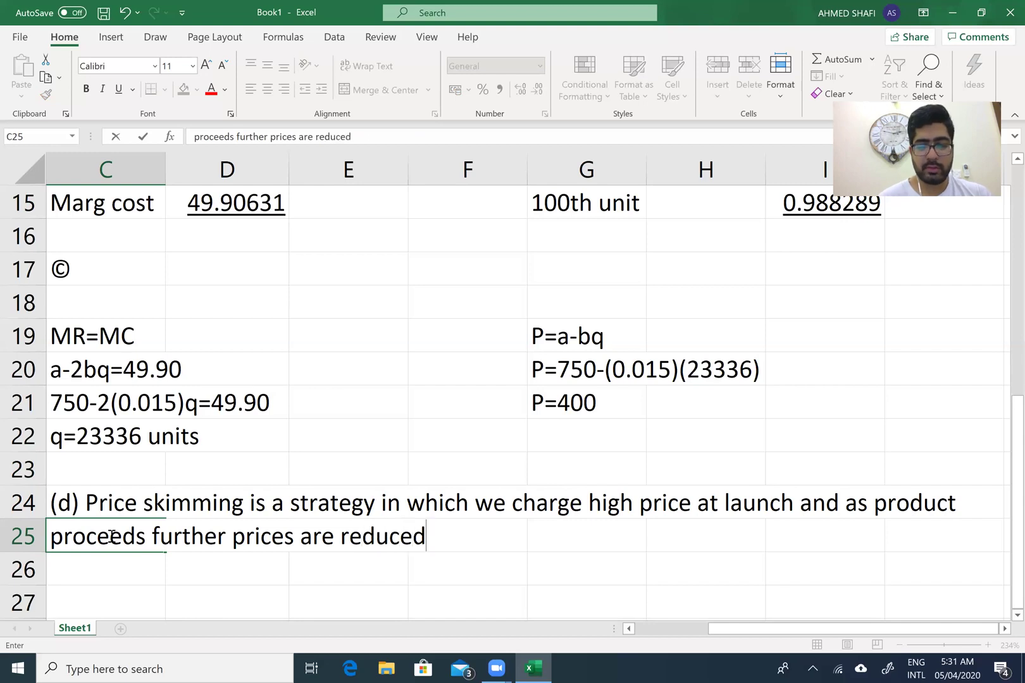